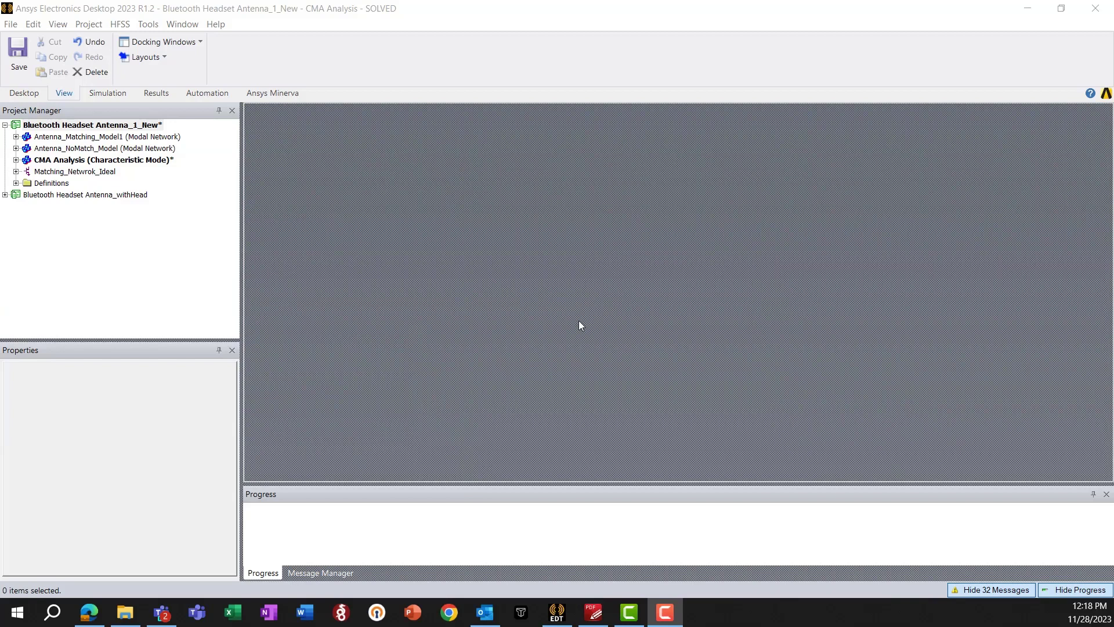
# Check the solution type settings of the CMA Analysis design and leave them as they are.
pyautogui.click(120, 25)
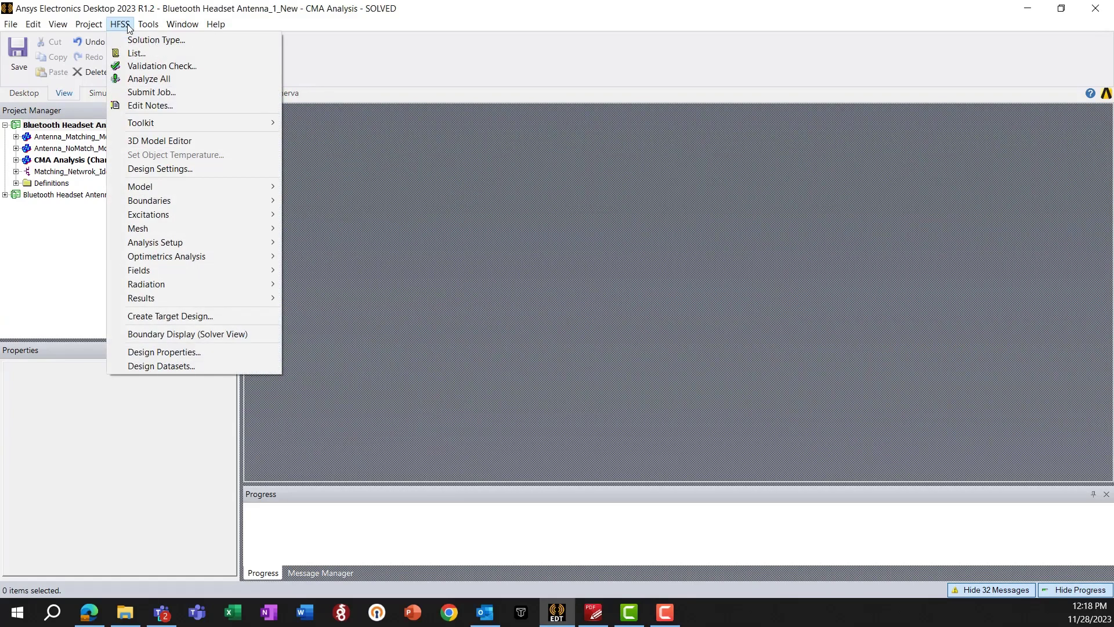
pyautogui.click(156, 39)
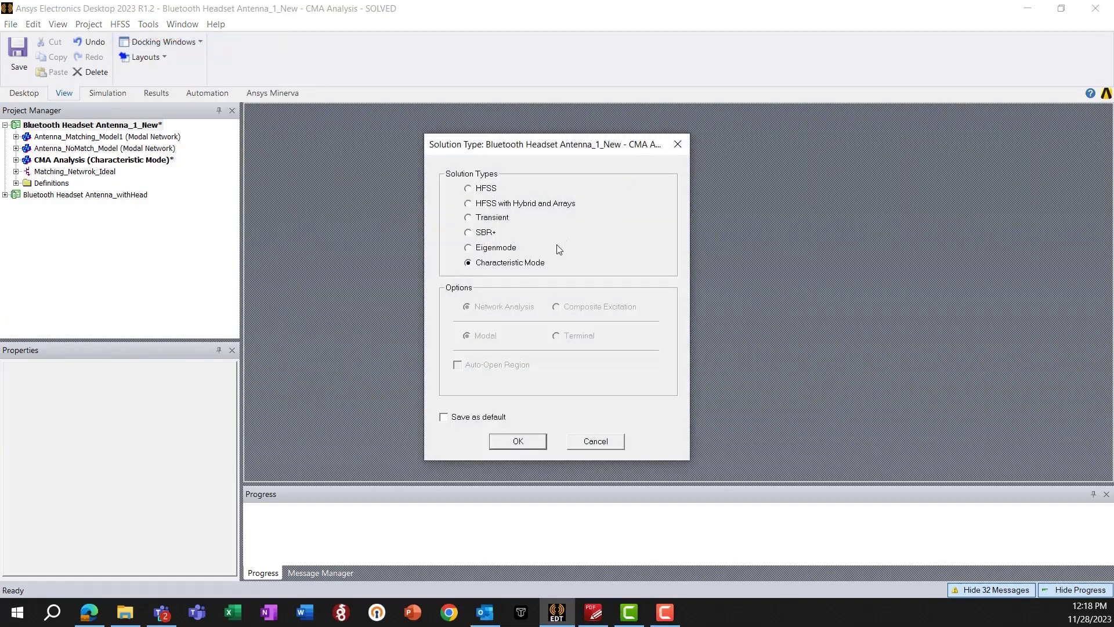
pyautogui.moveTo(518, 117); pyautogui.dragTo(494, 112)
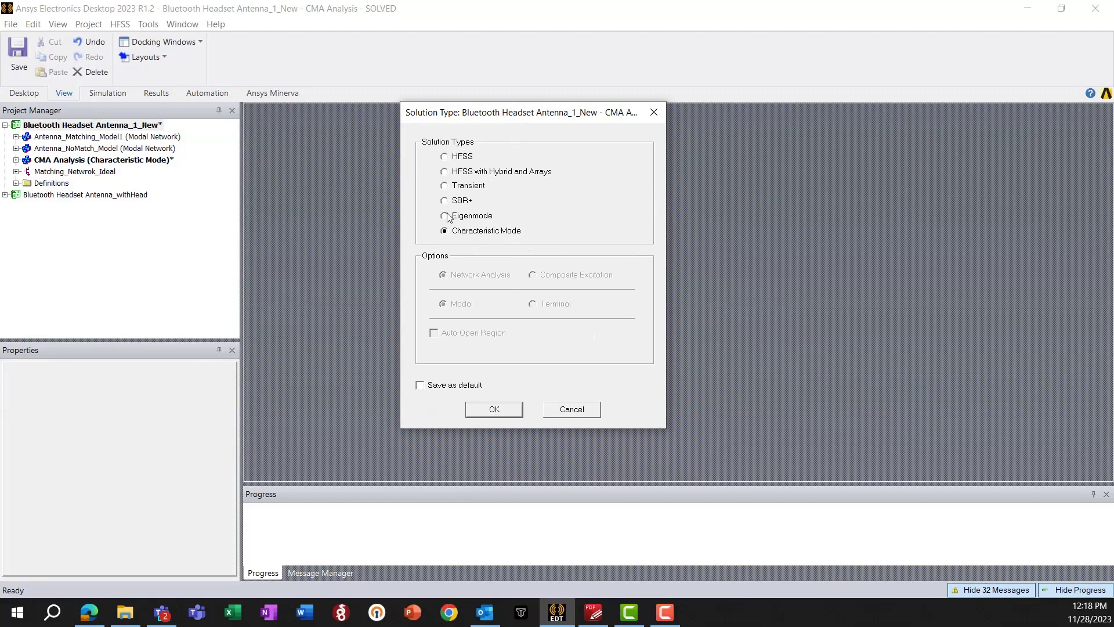
pyautogui.click(654, 113)
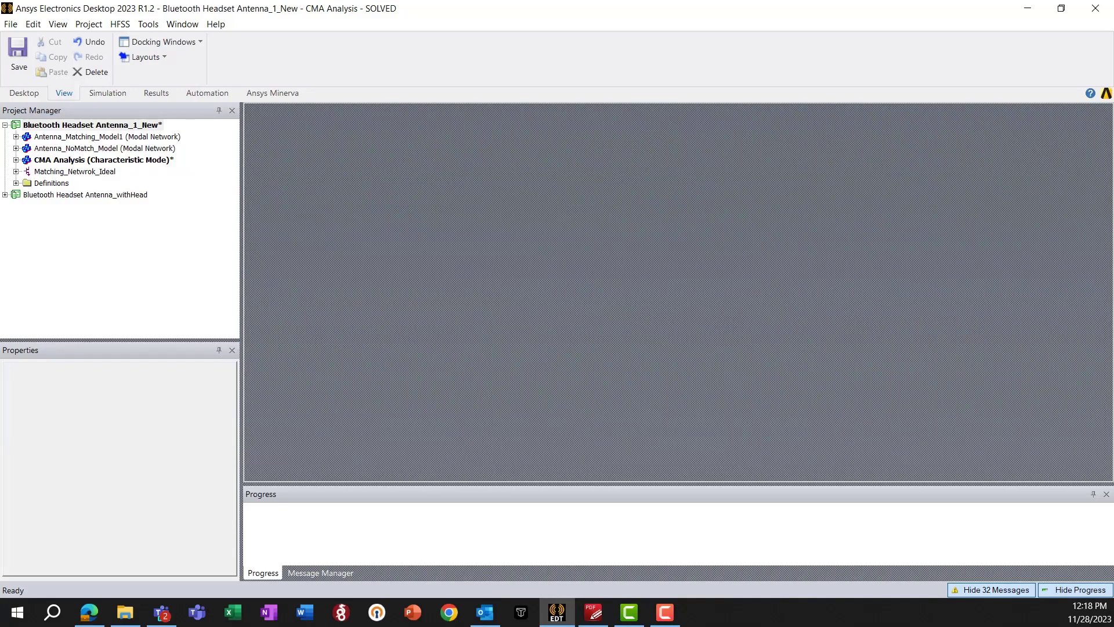
# Hide the drawing grid in the 3D model view and display the CMA Analysis design's variables.
pyautogui.click(594, 612)
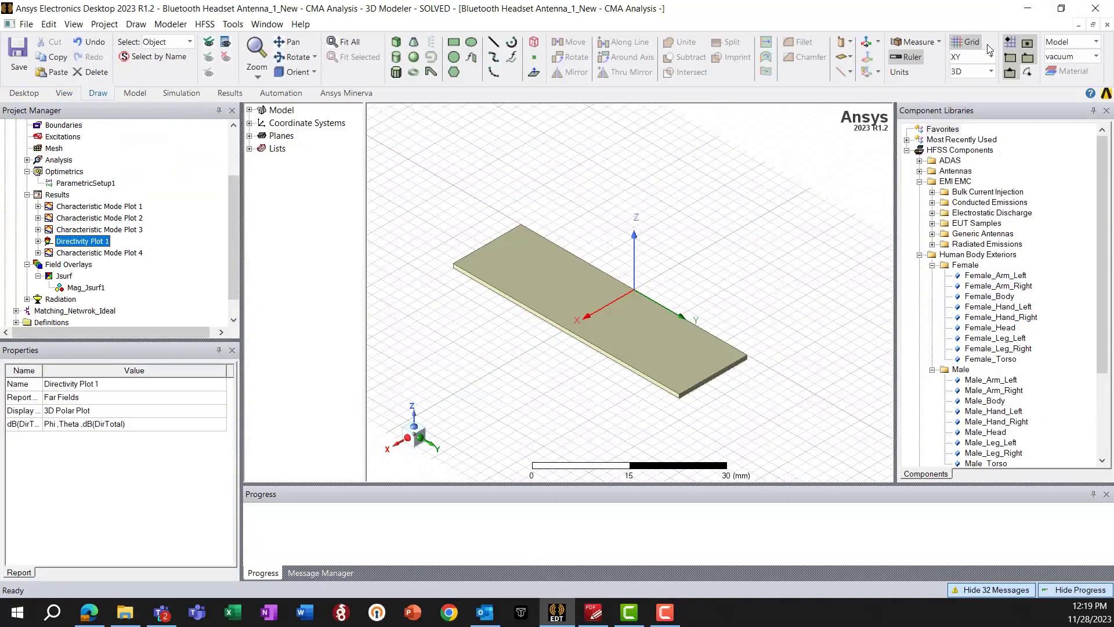
pyautogui.click(975, 43)
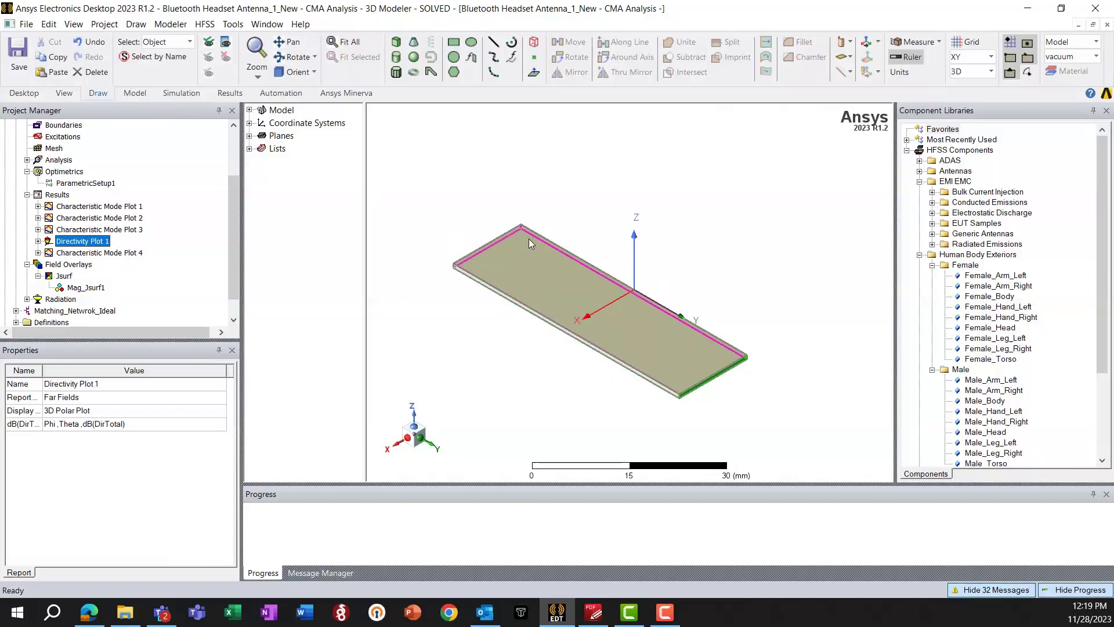
pyautogui.scroll(1, 72, 156)
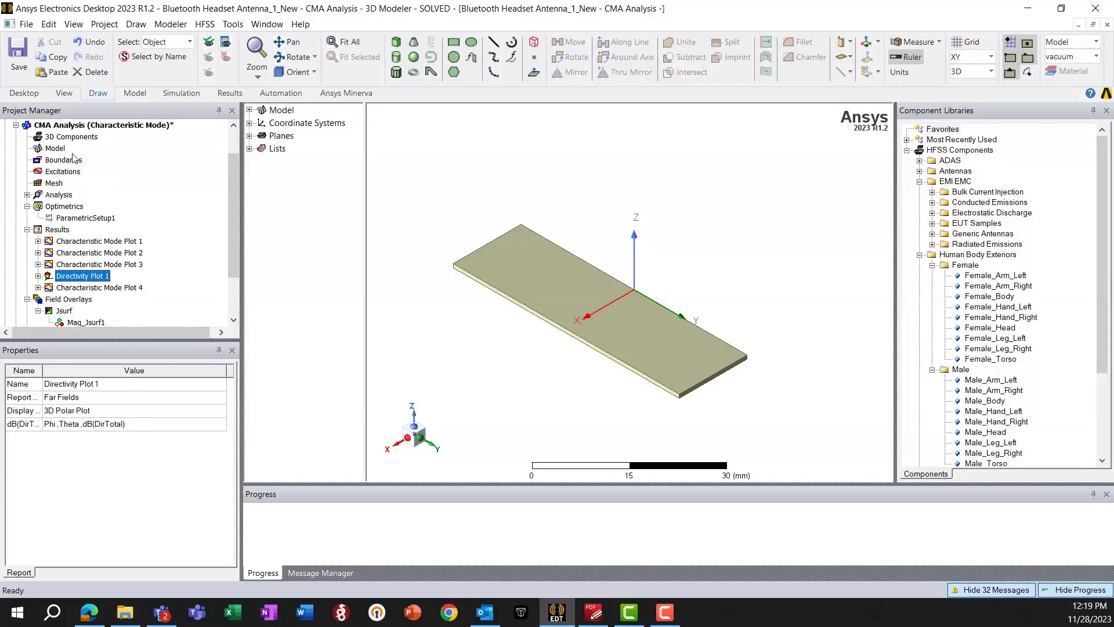
pyautogui.click(68, 126)
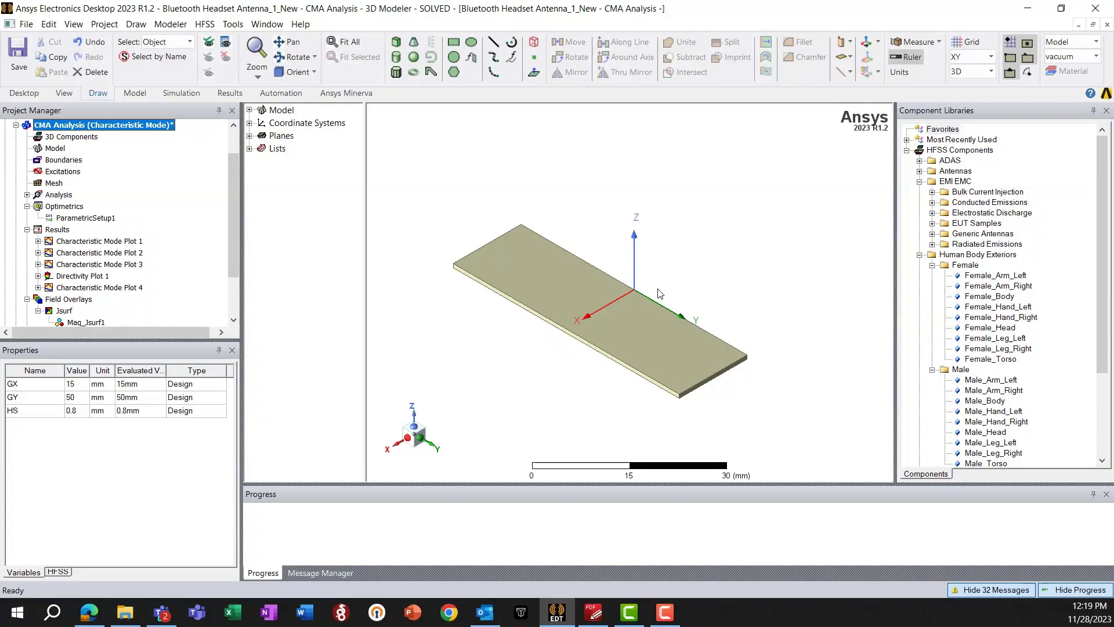
pyautogui.scroll(1, 572, 349)
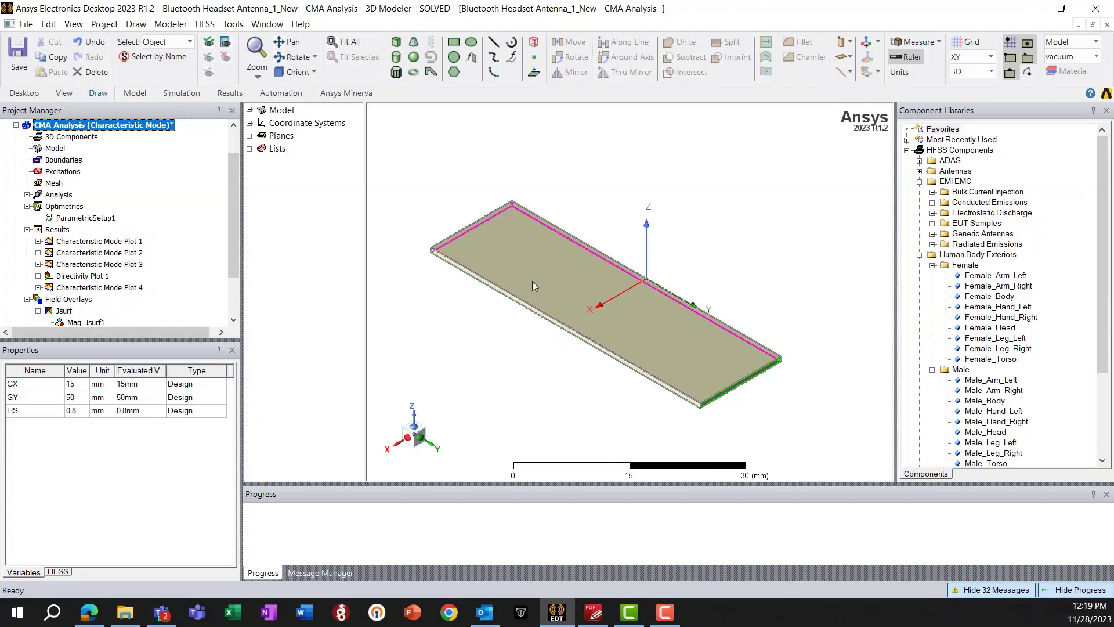
# Review the characteristic angles in Characteristic Mode Plot 3 and the eigenvalue curves in Characteristic Mode Plot 2.
pyautogui.doubleClick(127, 265)
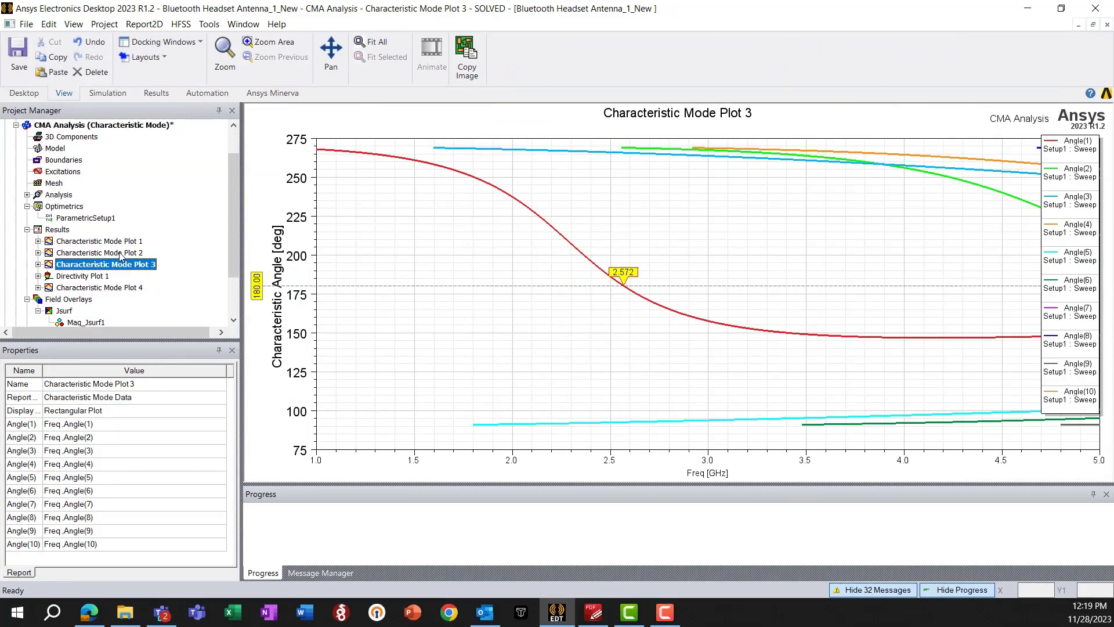
pyautogui.doubleClick(121, 253)
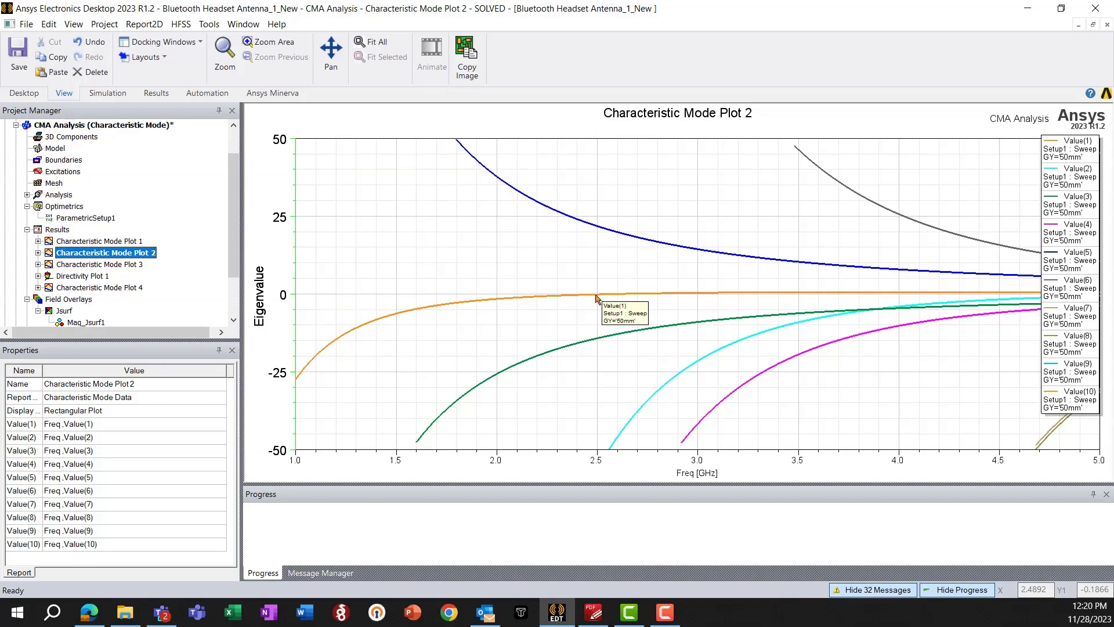
pyautogui.click(597, 299)
pyautogui.click(807, 118)
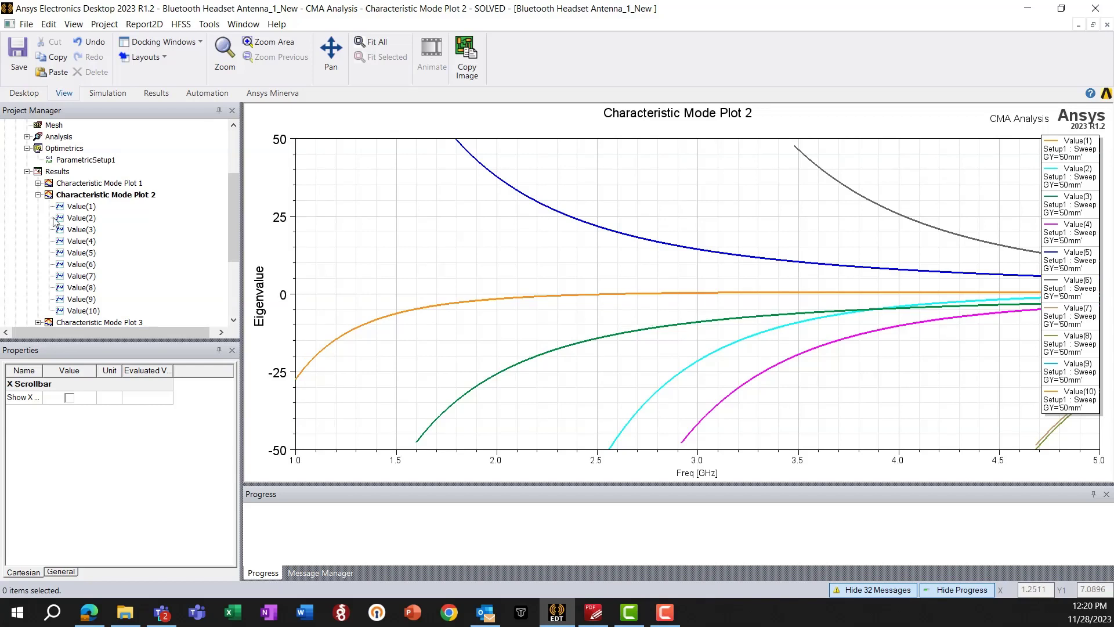
pyautogui.click(38, 195)
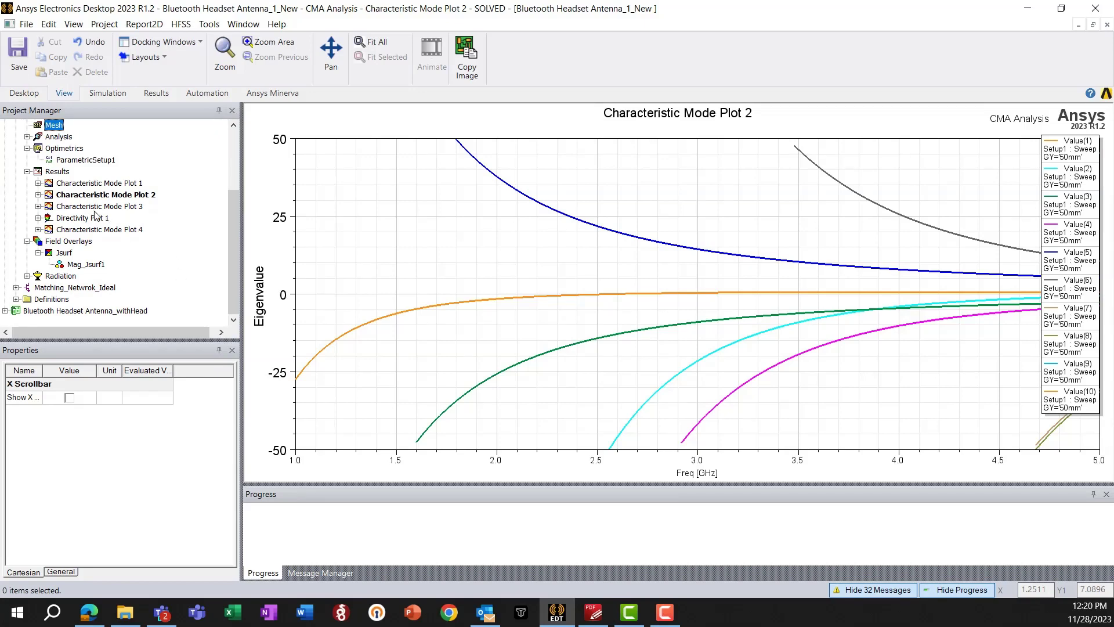
# Compare the modal significance curves in Characteristic Mode Plot 1 with the characteristic angles in Characteristic Mode Plot 3.
pyautogui.doubleClick(99, 183)
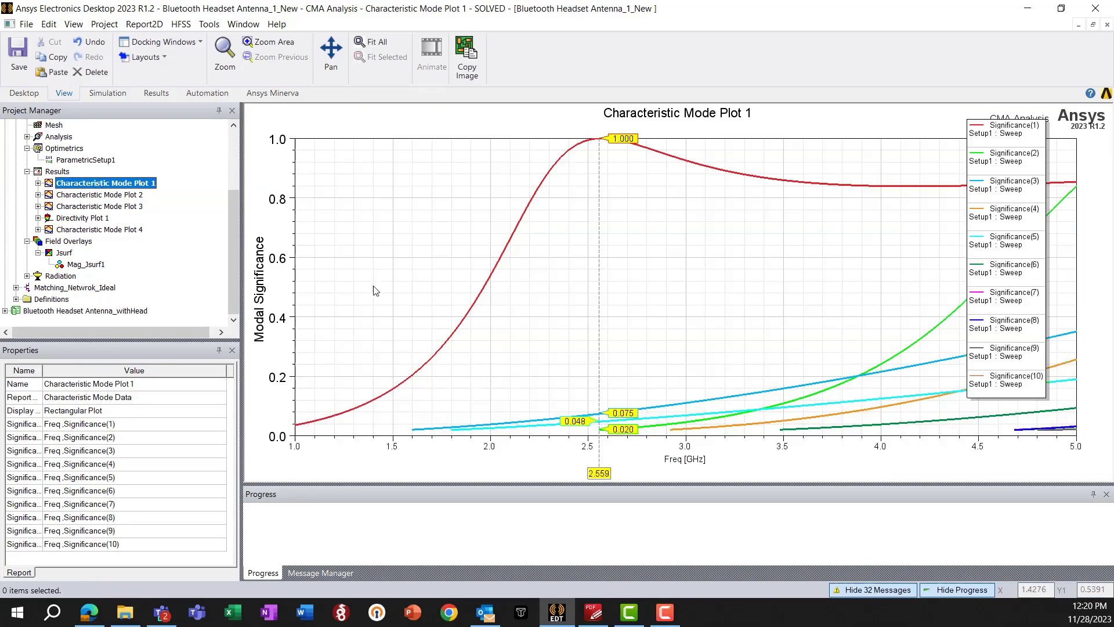
pyautogui.click(104, 208)
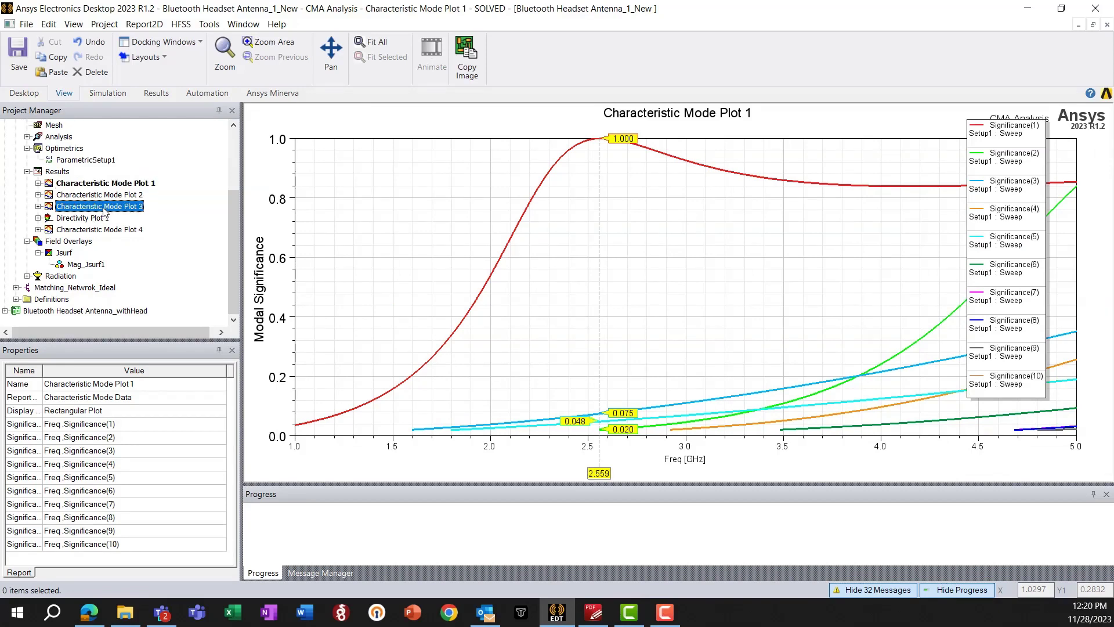
pyautogui.doubleClick(104, 208)
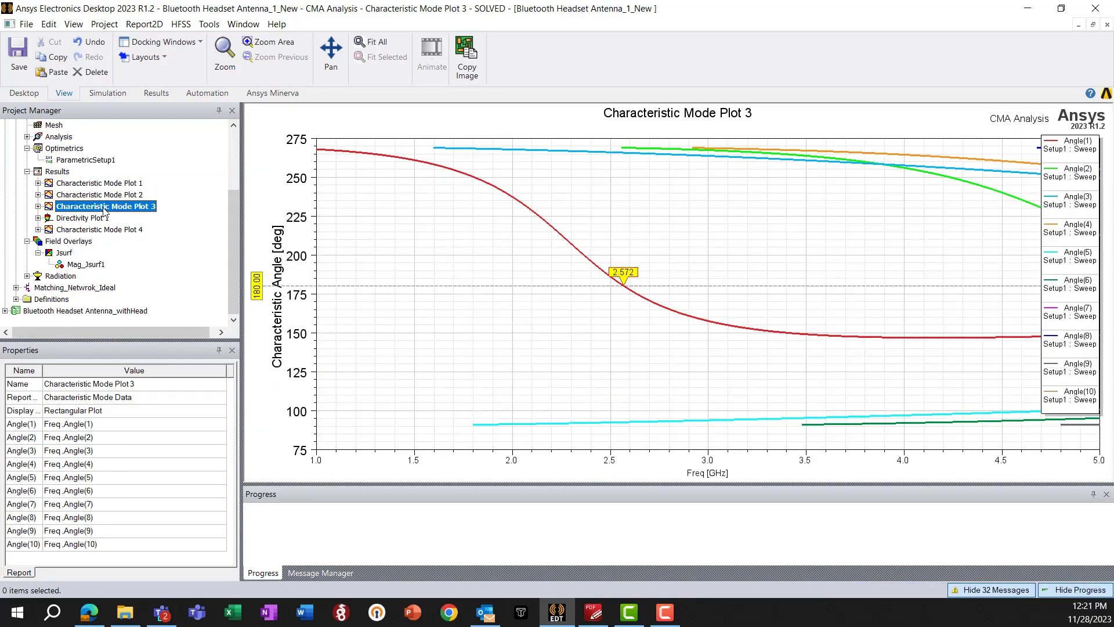
pyautogui.doubleClick(109, 184)
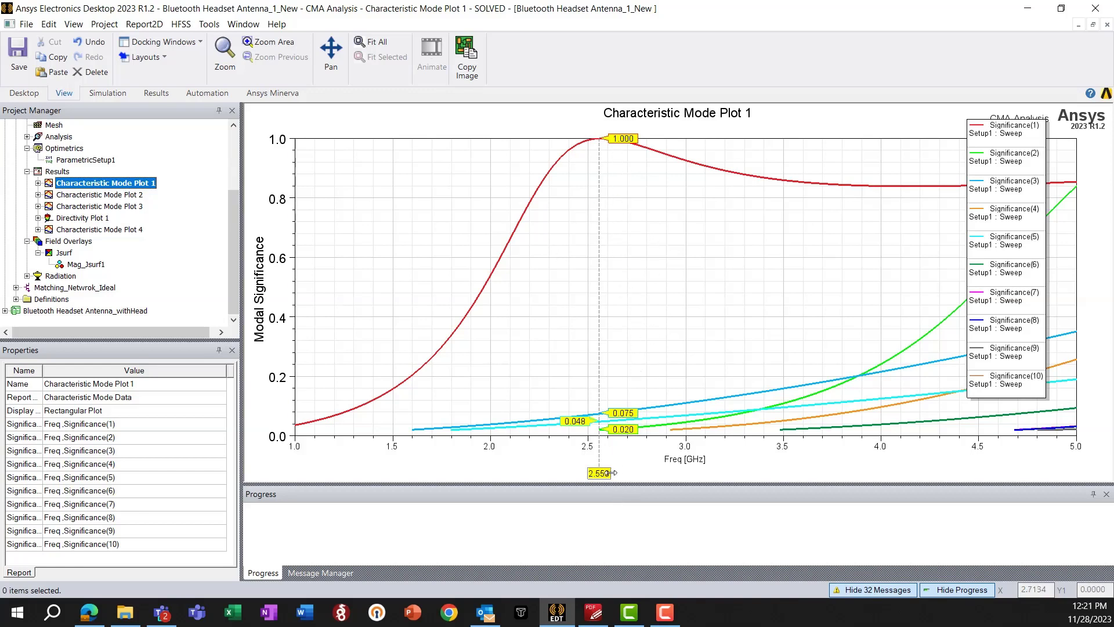
pyautogui.click(712, 170)
pyautogui.click(810, 120)
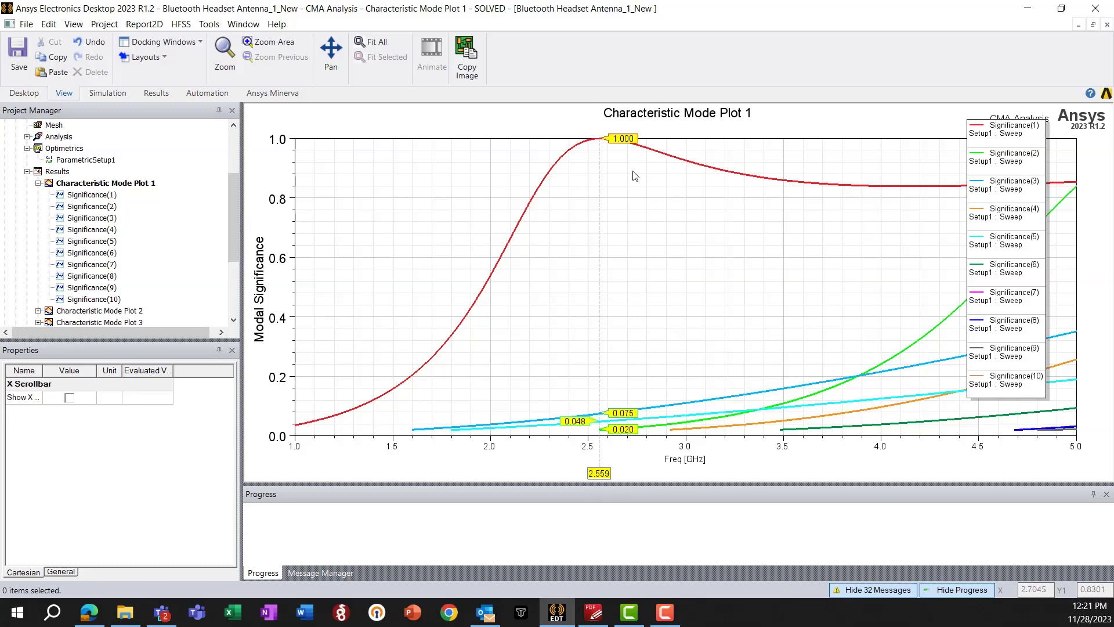
pyautogui.scroll(-2, 96, 278)
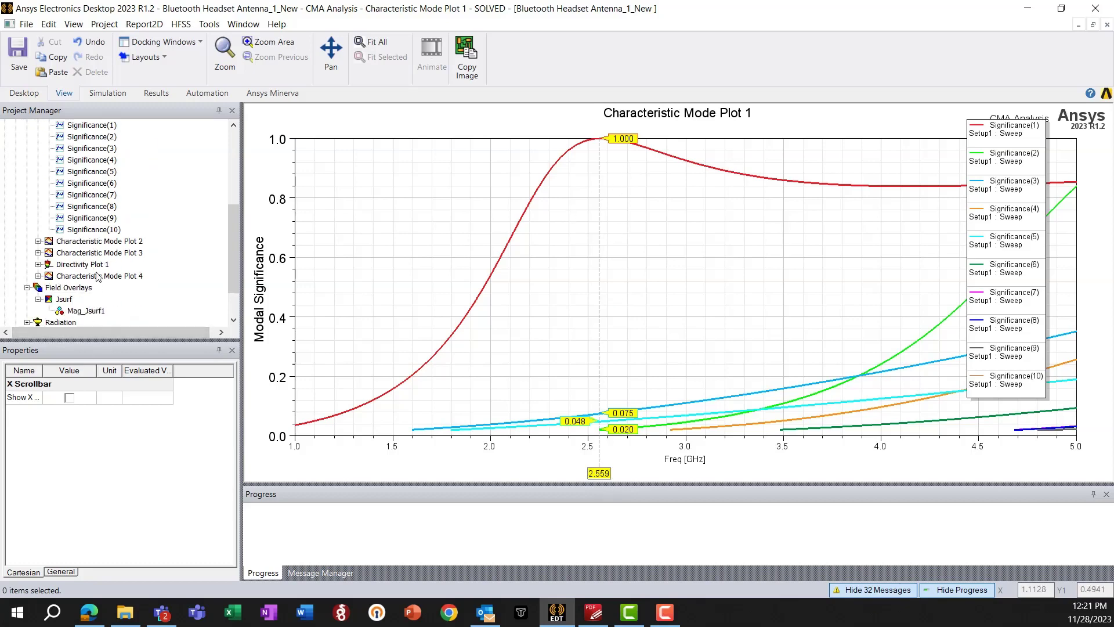
pyautogui.doubleClick(97, 255)
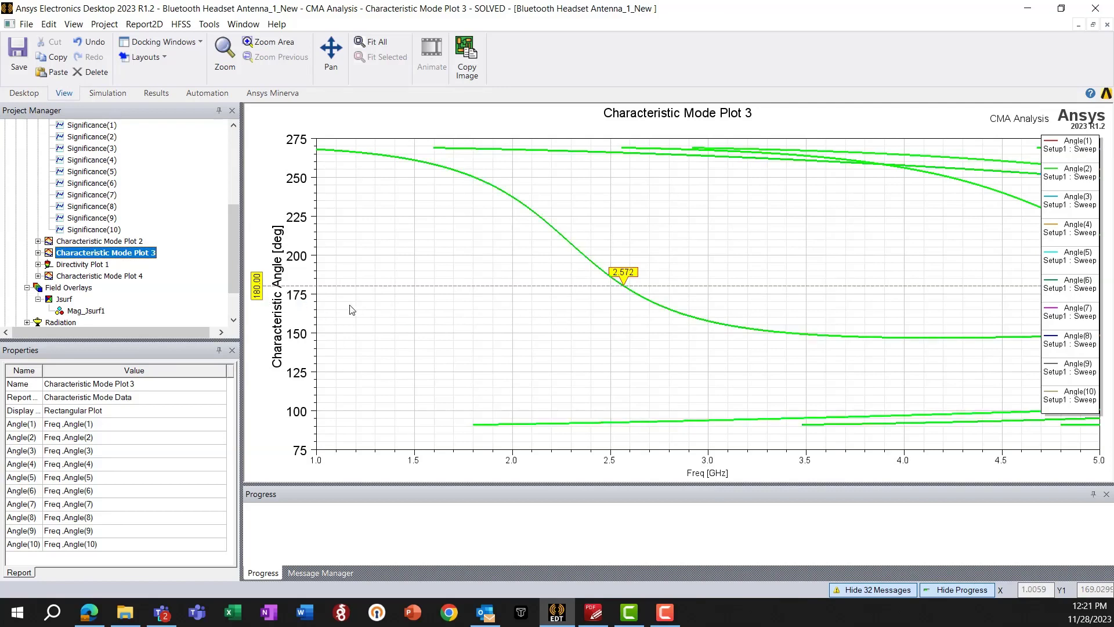
pyautogui.click(308, 322)
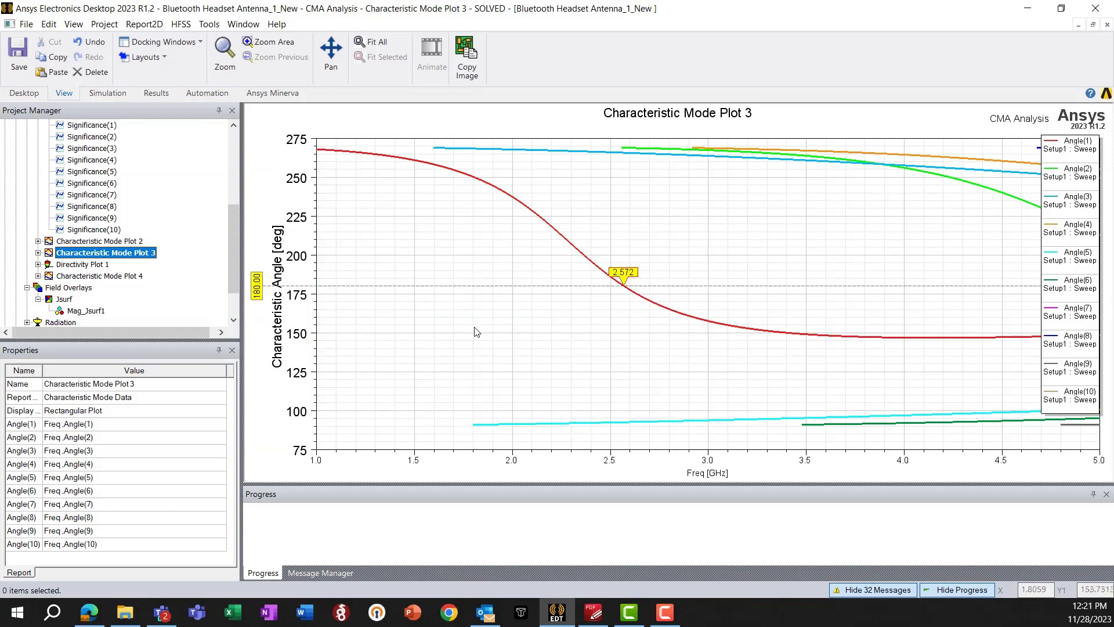
# Display the Mag_Jsurf1 surface current overlay on the board and inspect its distribution from a tilted viewpoint.
pyautogui.moveTo(235, 252)
pyautogui.mouseDown()
pyautogui.moveTo(233, 201)
pyautogui.moveTo(234, 255)
pyautogui.mouseUp()
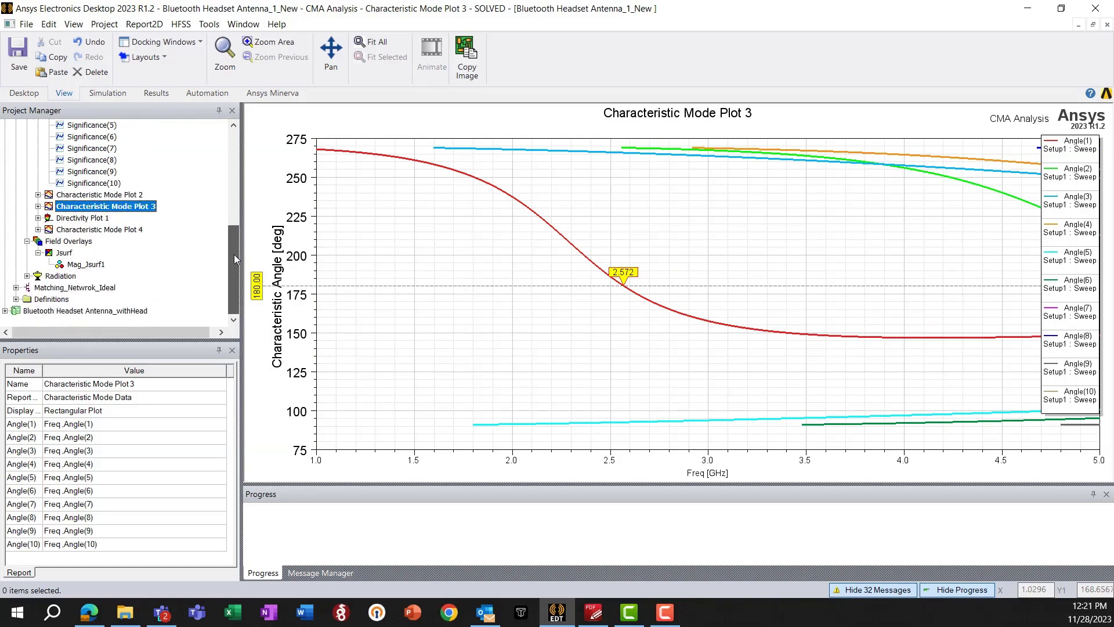
pyautogui.click(82, 266)
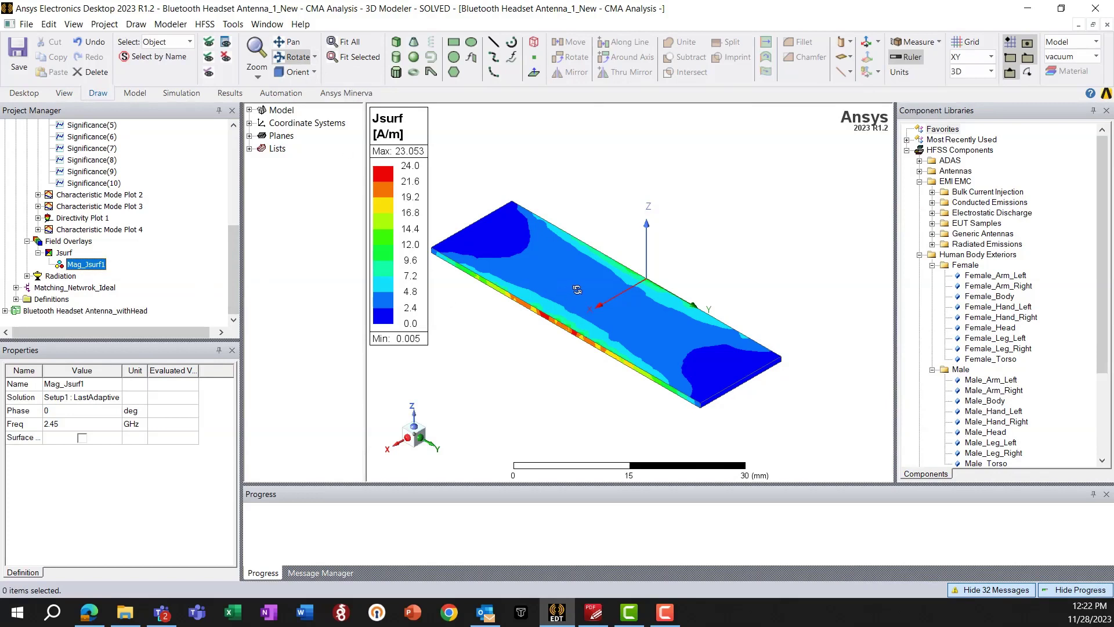
pyautogui.moveTo(564, 296); pyautogui.dragTo(598, 306)
pyautogui.moveTo(530, 209); pyautogui.dragTo(527, 291)
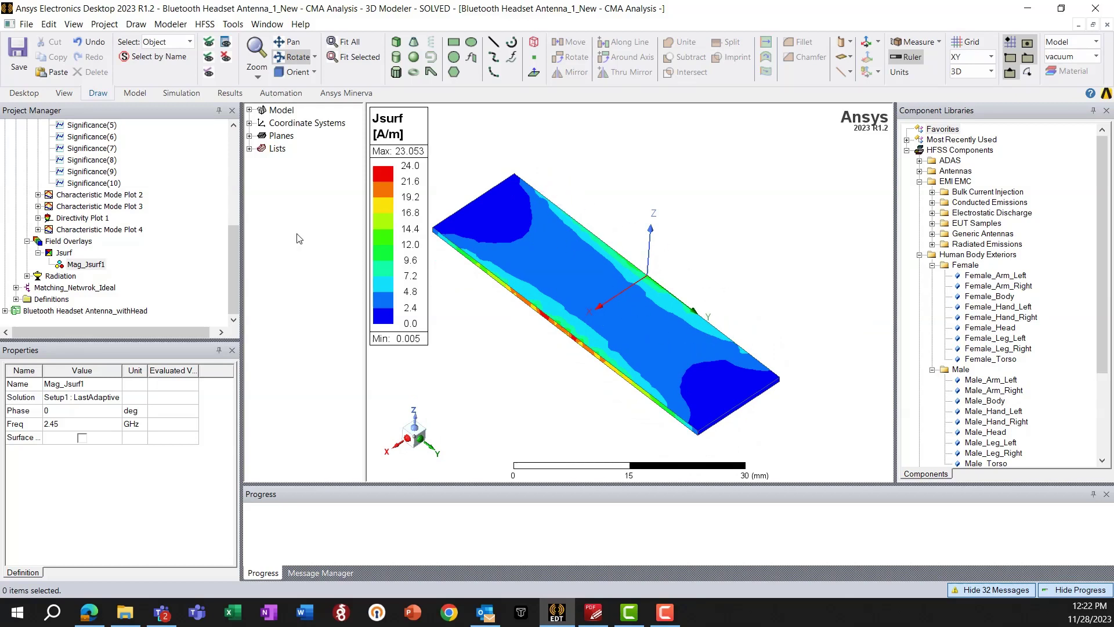
# Open Directivity Plot 1 and inspect the 3D polar radiation pattern from another angle.
pyautogui.doubleClick(99, 220)
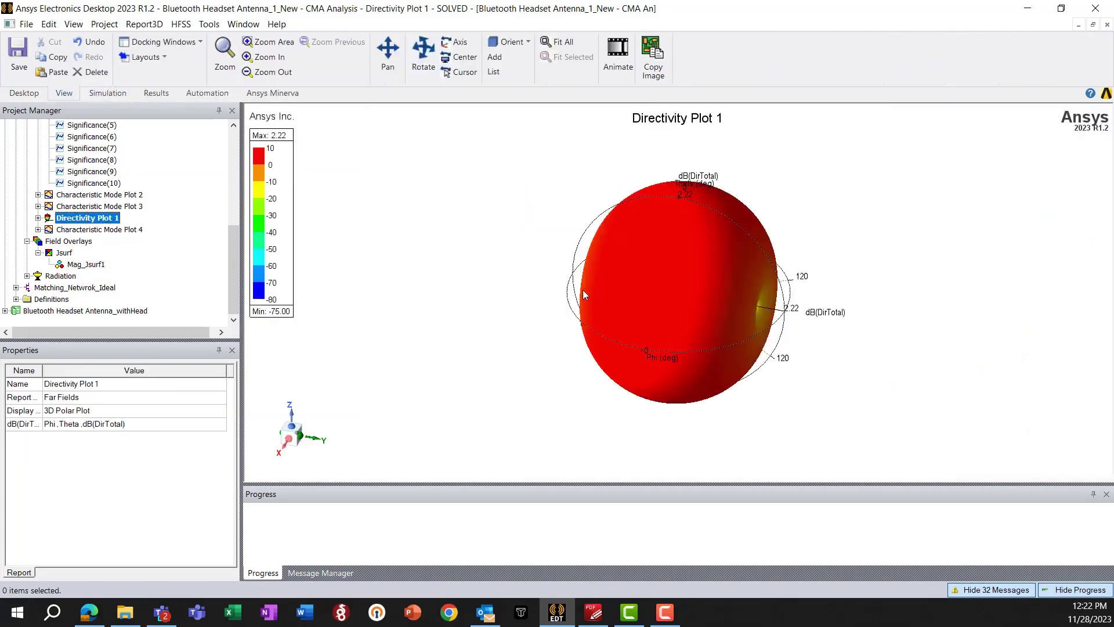
pyautogui.click(413, 55)
pyautogui.moveTo(587, 308); pyautogui.dragTo(633, 352)
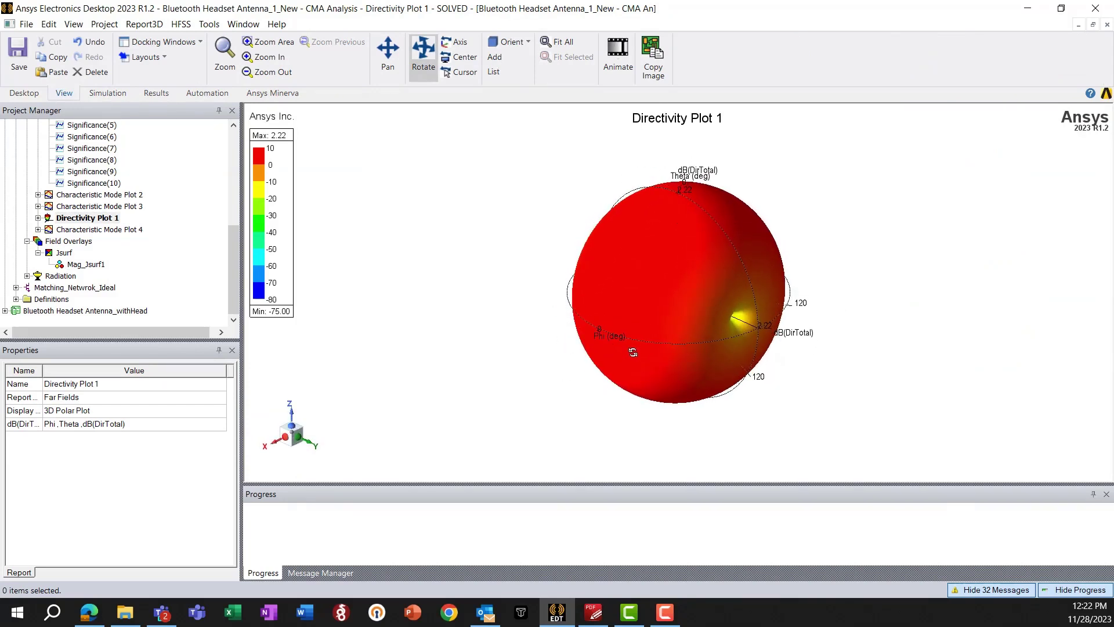
# Overlay Directivity Plot 1 on the board in the modeler window and examine it together with the surface current.
pyautogui.rightClick(97, 220)
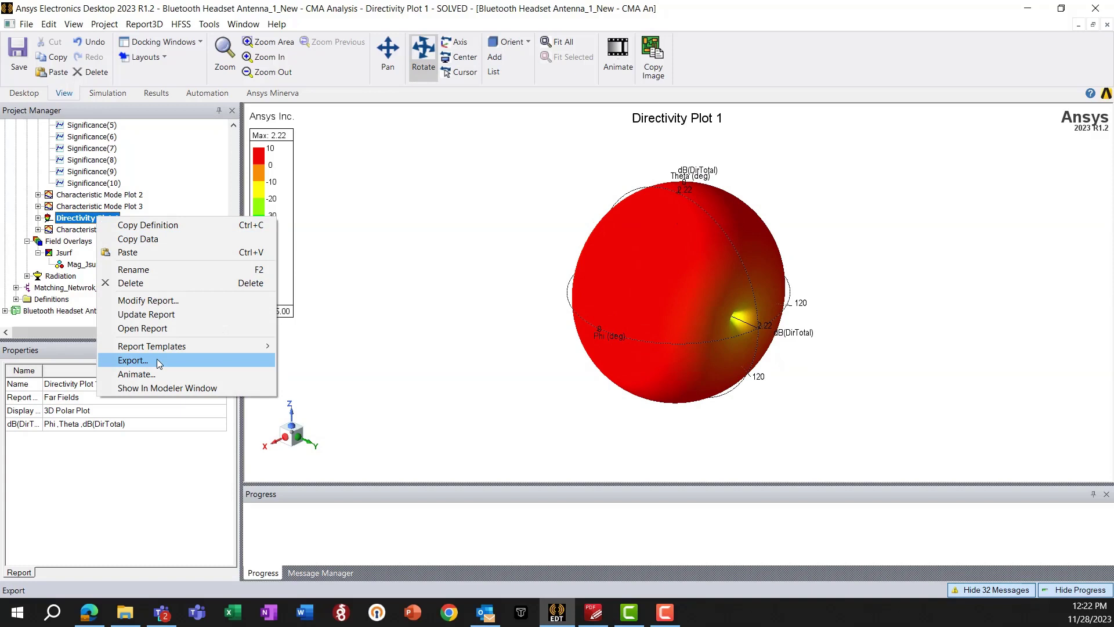
pyautogui.click(165, 390)
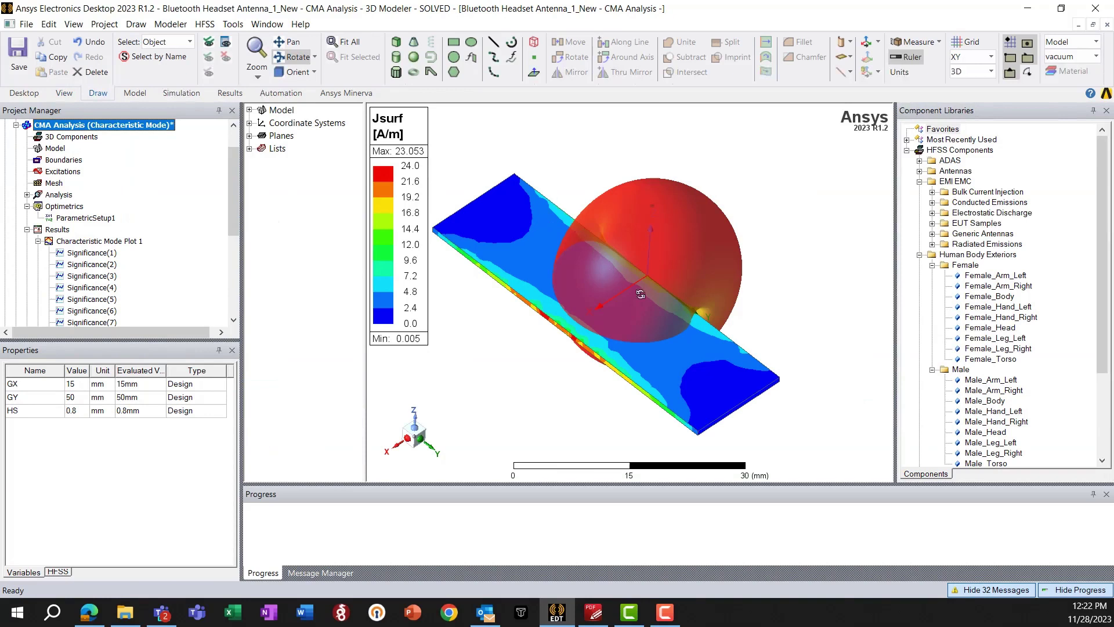
pyautogui.moveTo(656, 280); pyautogui.dragTo(557, 201)
pyautogui.moveTo(646, 278)
pyautogui.mouseDown()
pyautogui.moveTo(640, 306)
pyautogui.moveTo(641, 280)
pyautogui.mouseUp()
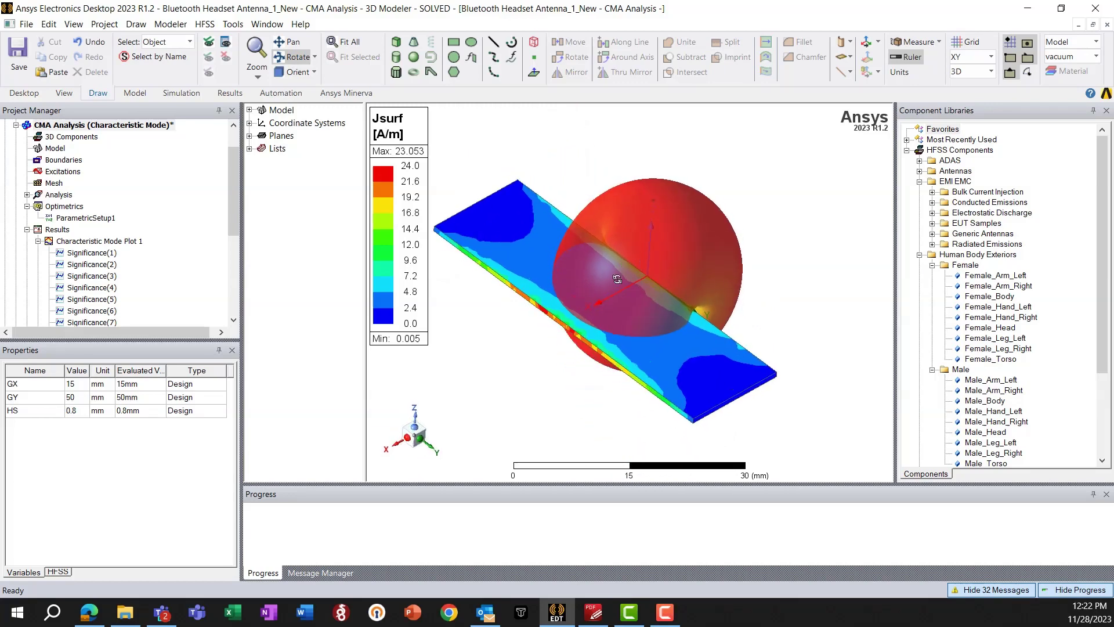
# Review the modal significance in Characteristic Mode Plot 1, and open Characteristic Mode Plot 4 with the GY length variations.
pyautogui.doubleClick(47, 241)
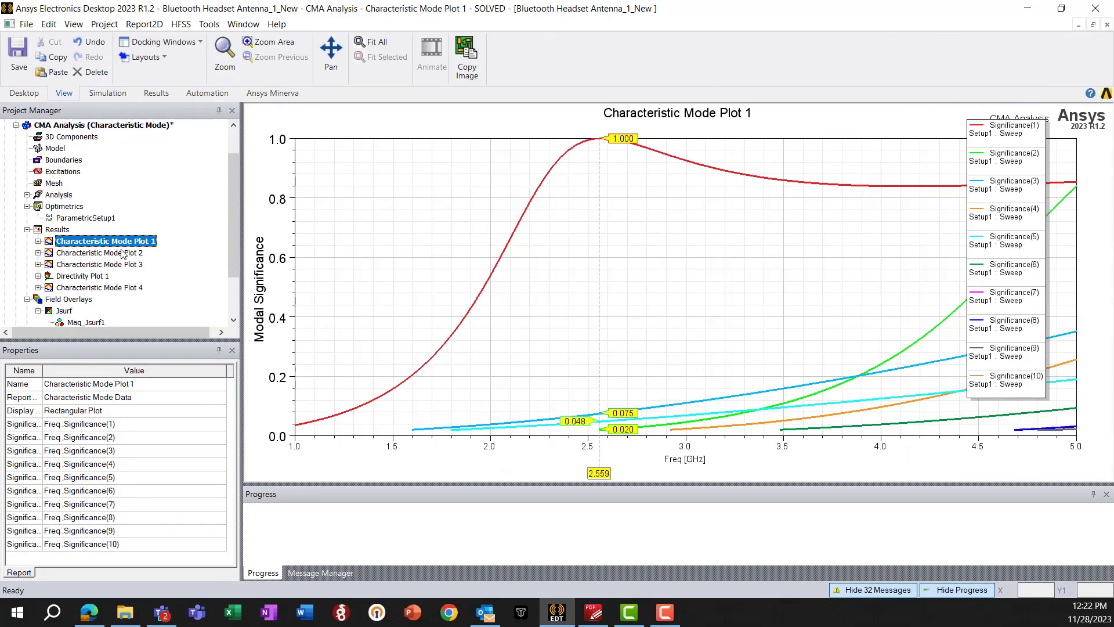
pyautogui.scroll(-2, 123, 254)
pyautogui.doubleClick(116, 230)
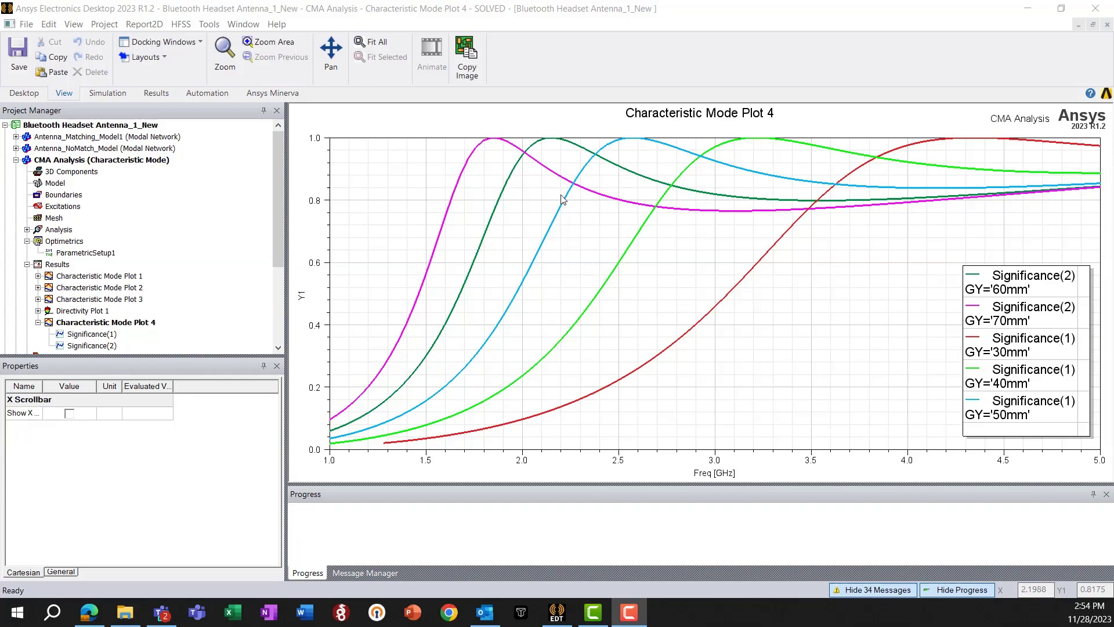
# Add an X marker to Characteristic Mode Plot 4 and place it at about 2.574 GHz.
pyautogui.rightClick(592, 222)
pyautogui.moveTo(607, 230)
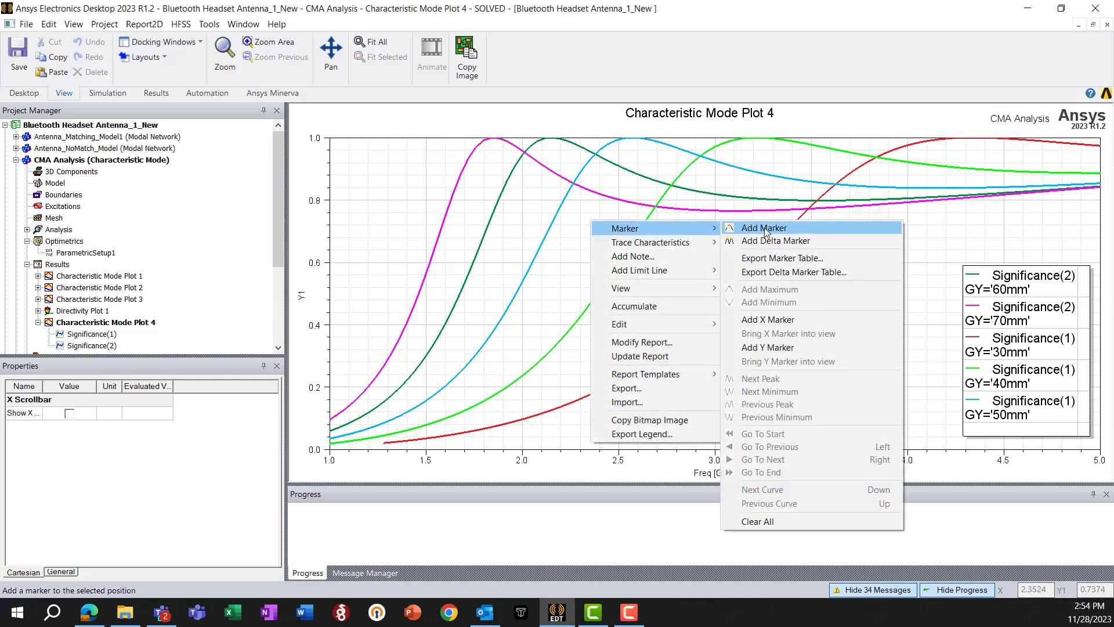
pyautogui.click(768, 319)
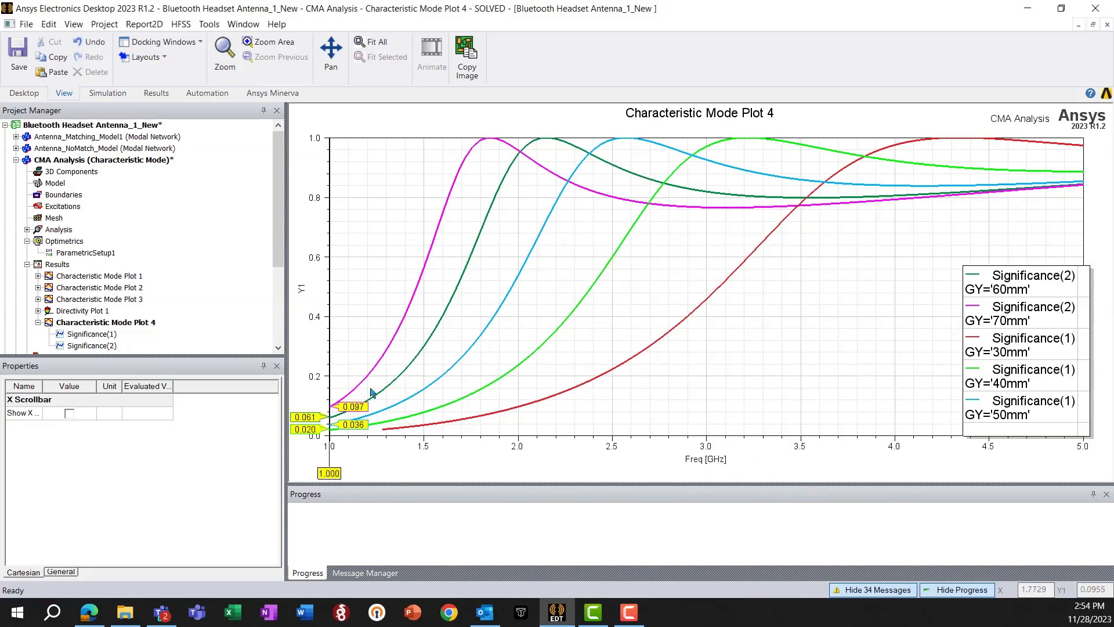
pyautogui.doubleClick(323, 473)
pyautogui.click(914, 142)
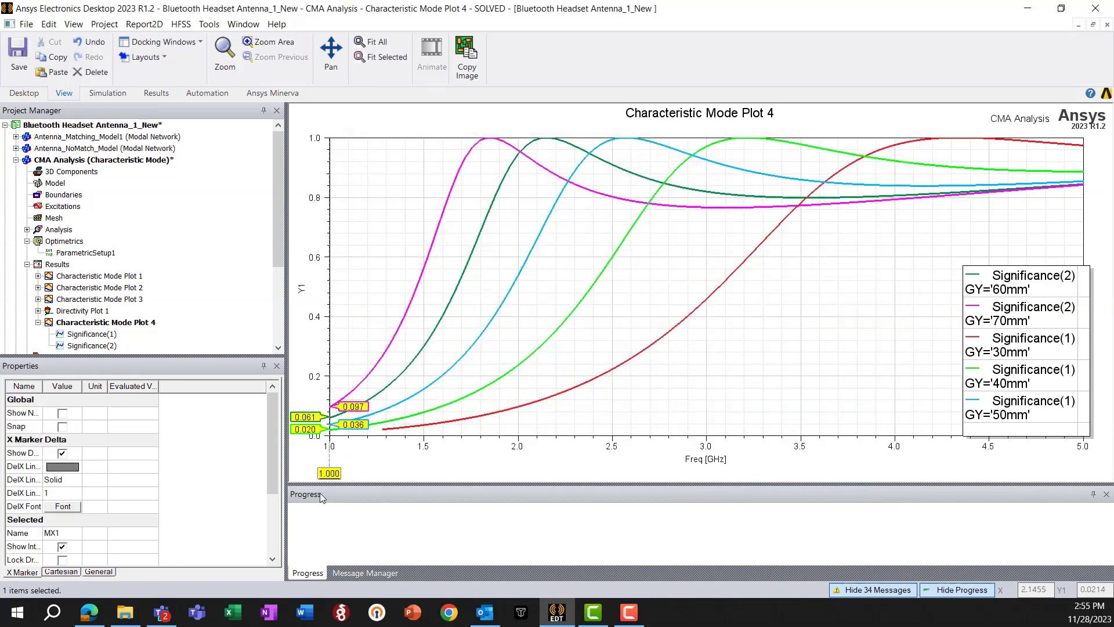
pyautogui.moveTo(329, 469)
pyautogui.mouseDown()
pyautogui.moveTo(644, 469)
pyautogui.moveTo(627, 466)
pyautogui.mouseUp()
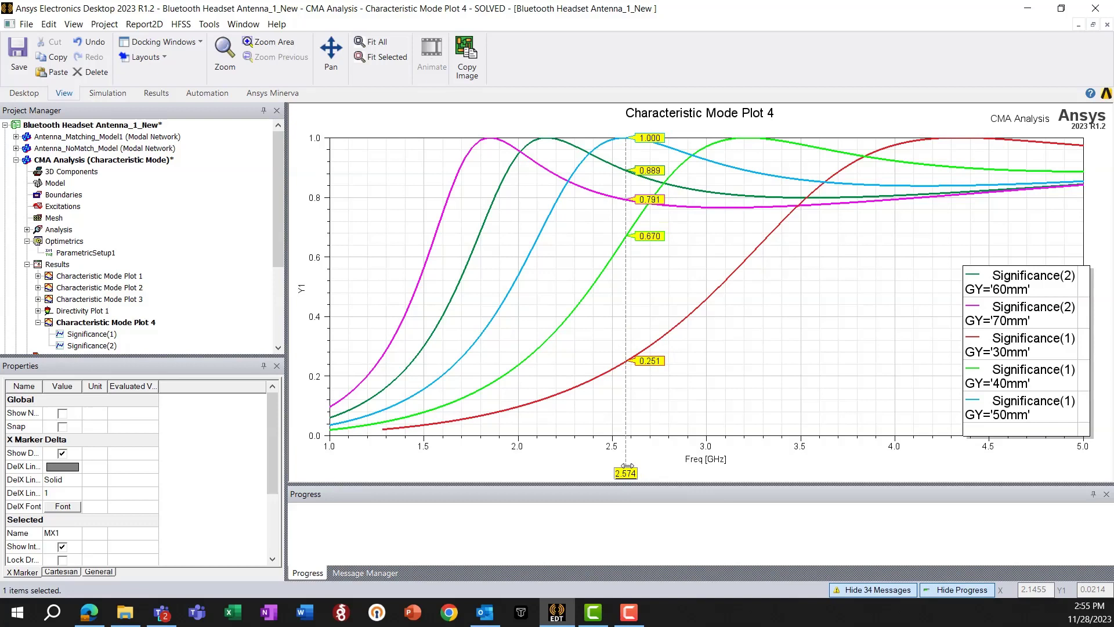
# Move the X marker in Characteristic Mode Plot 4 to about 2.561 GHz and highlight the Significance(1) curve for GY='50mm'.
pyautogui.moveTo(628, 466); pyautogui.dragTo(625, 467)
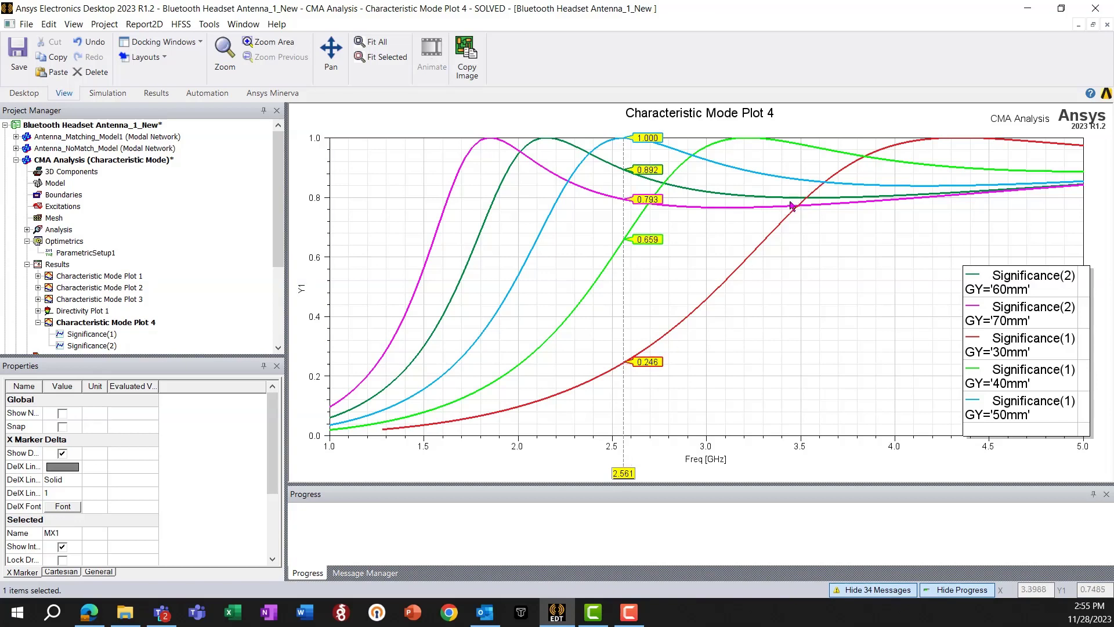
pyautogui.click(834, 122)
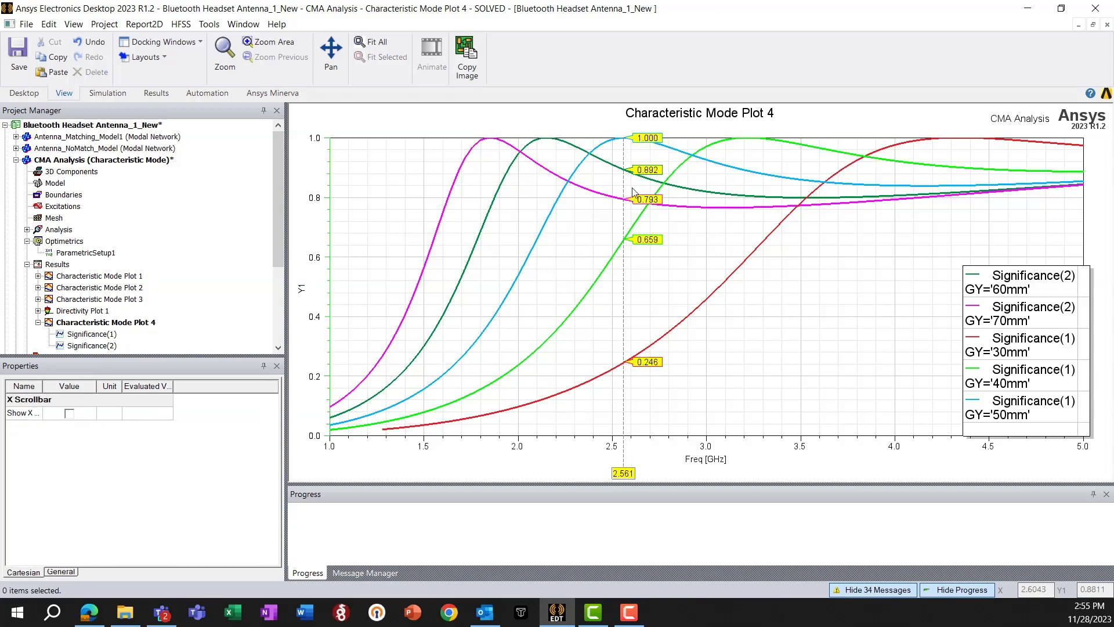
pyautogui.click(1006, 413)
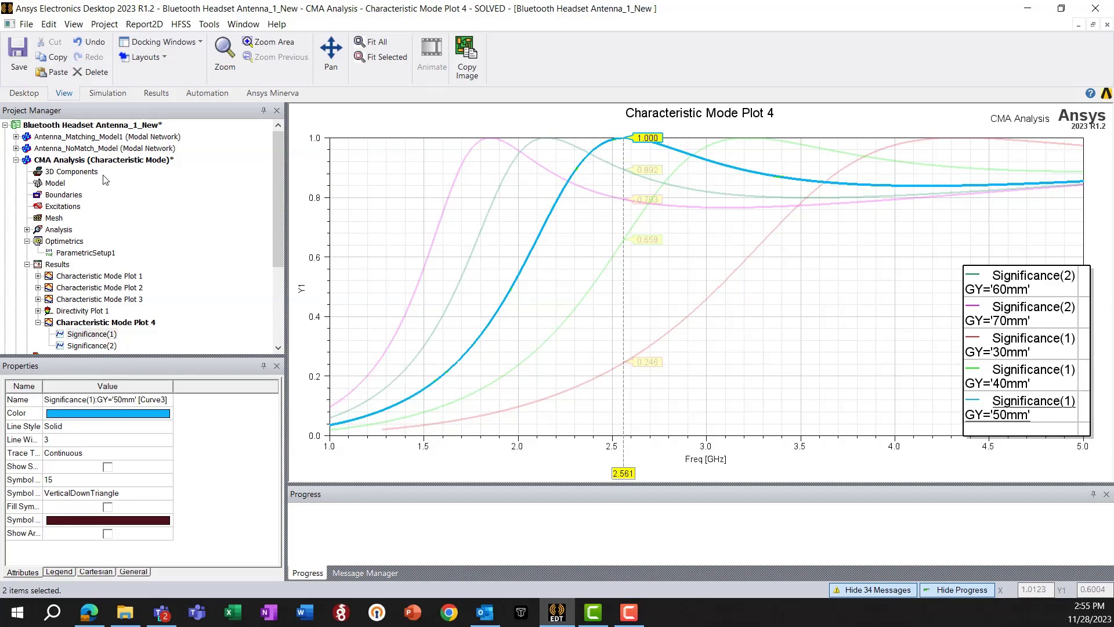
# Open the Antenna_NoMatch_Model design and examine the chip antenna and its feed area on the board.
pyautogui.click(16, 160)
pyautogui.doubleClick(80, 149)
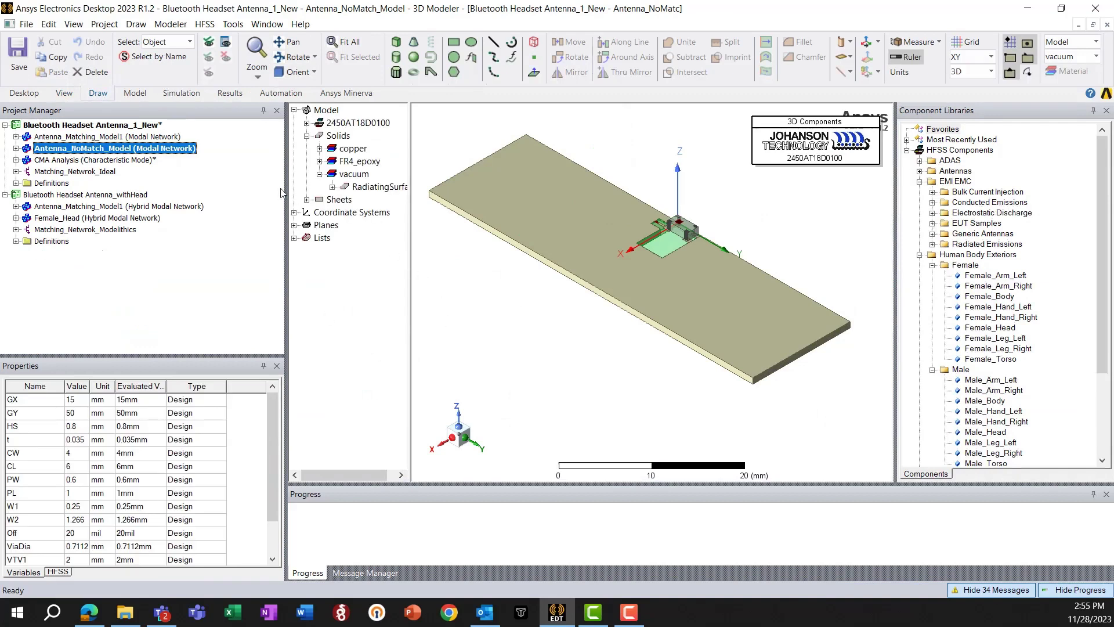
pyautogui.moveTo(285, 191); pyautogui.dragTo(229, 190)
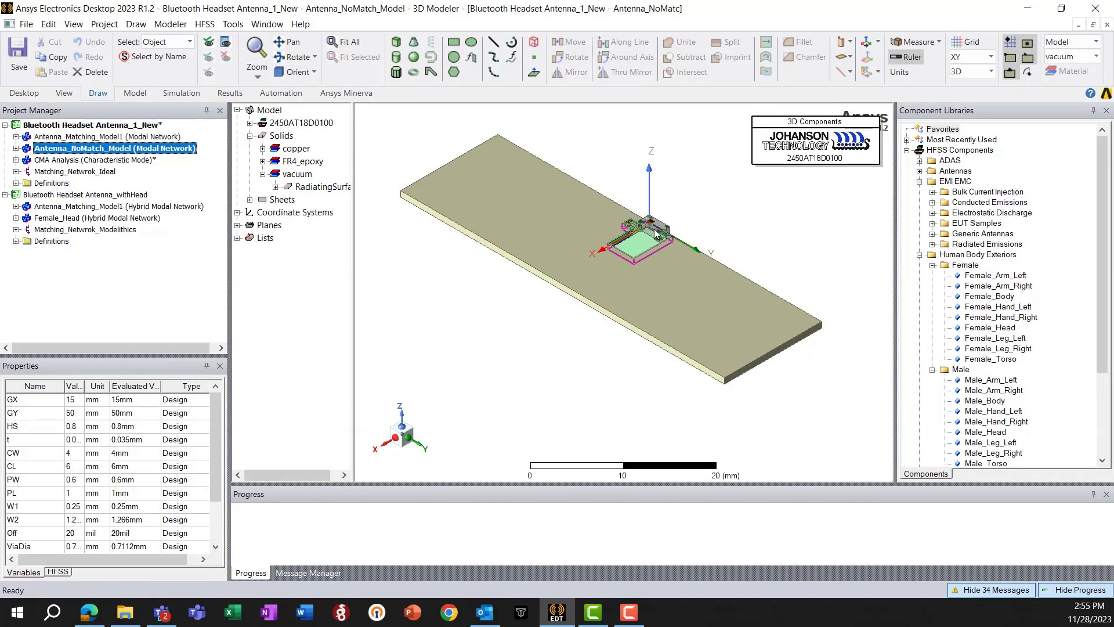
pyautogui.scroll(4, 683, 204)
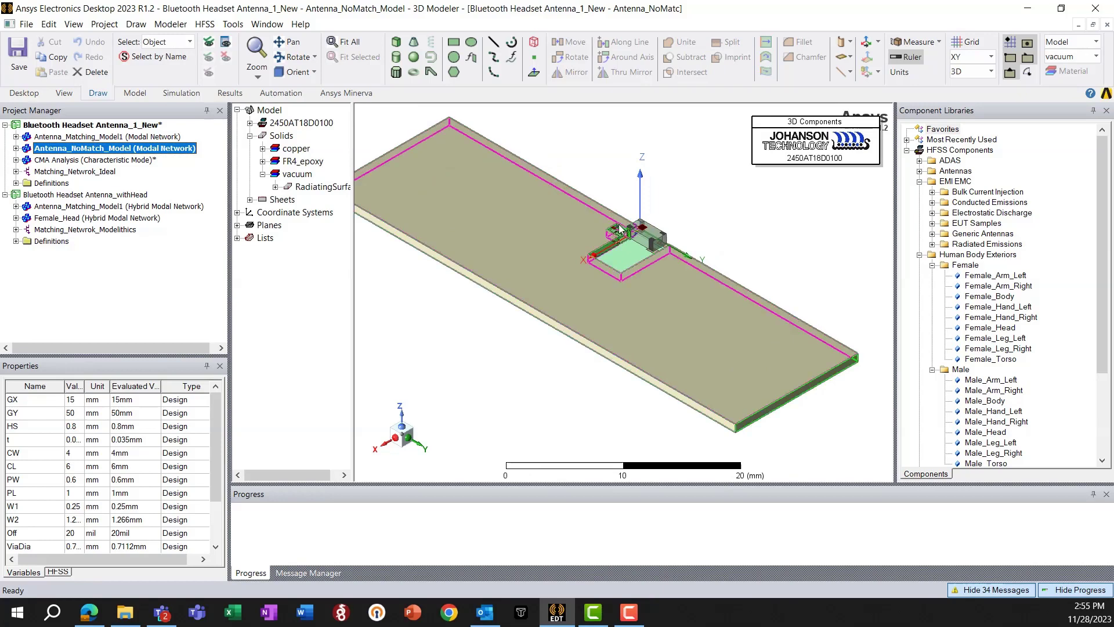
pyautogui.scroll(5, 668, 225)
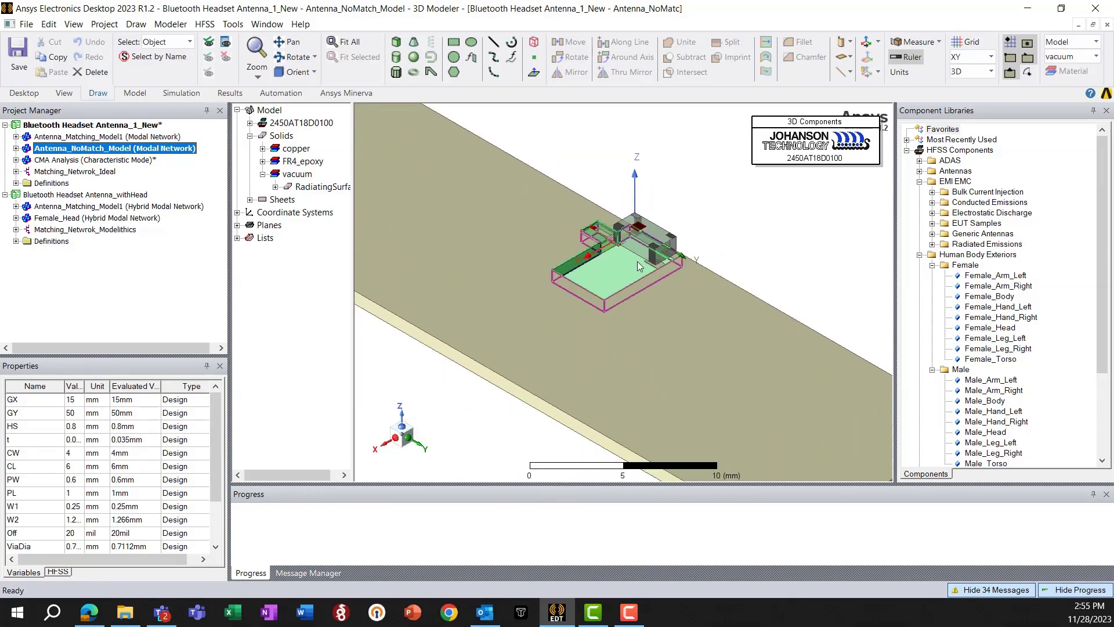
pyautogui.scroll(-3, 685, 201)
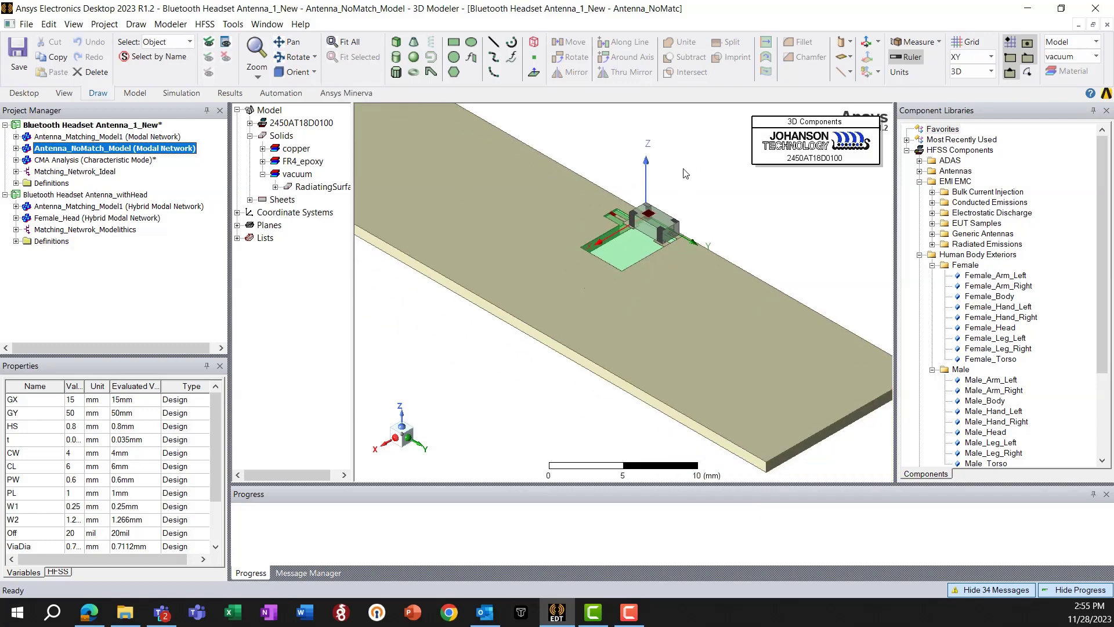
pyautogui.scroll(-1, 687, 181)
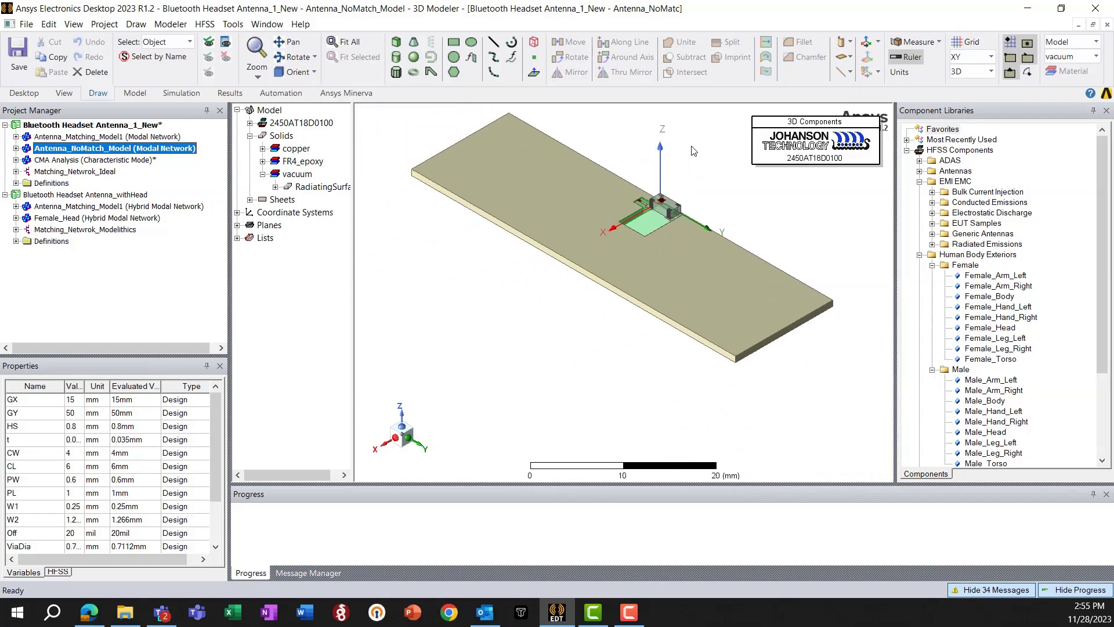
pyautogui.scroll(-1, 683, 213)
pyautogui.scroll(1, 700, 170)
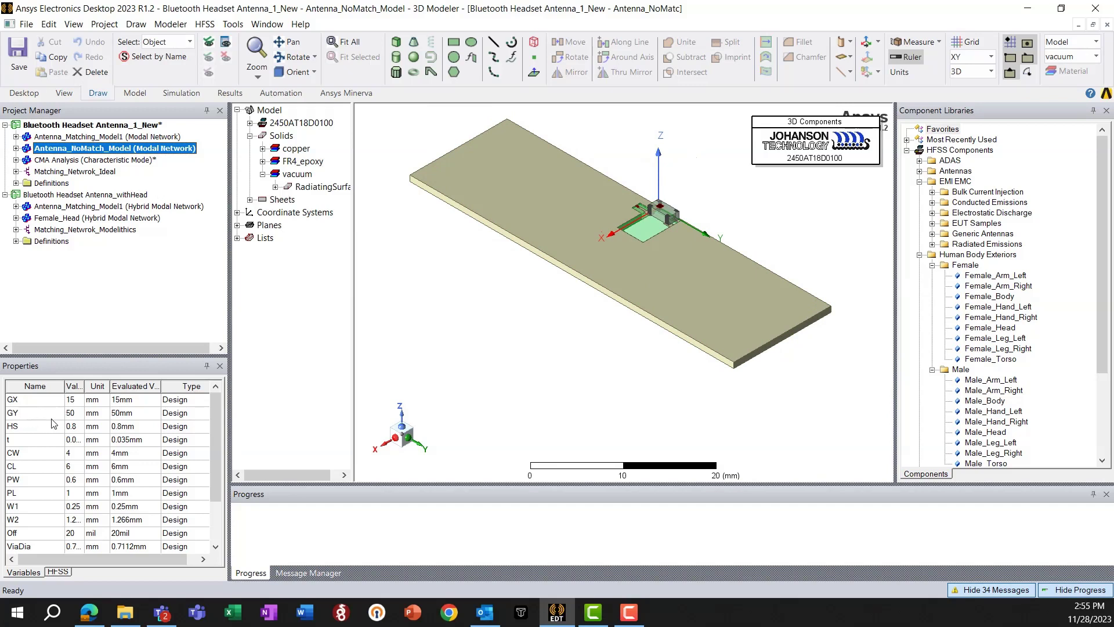
# Check the GY design variable and look through the project tree contents of Antenna_NoMatch_Model.
pyautogui.click(35, 414)
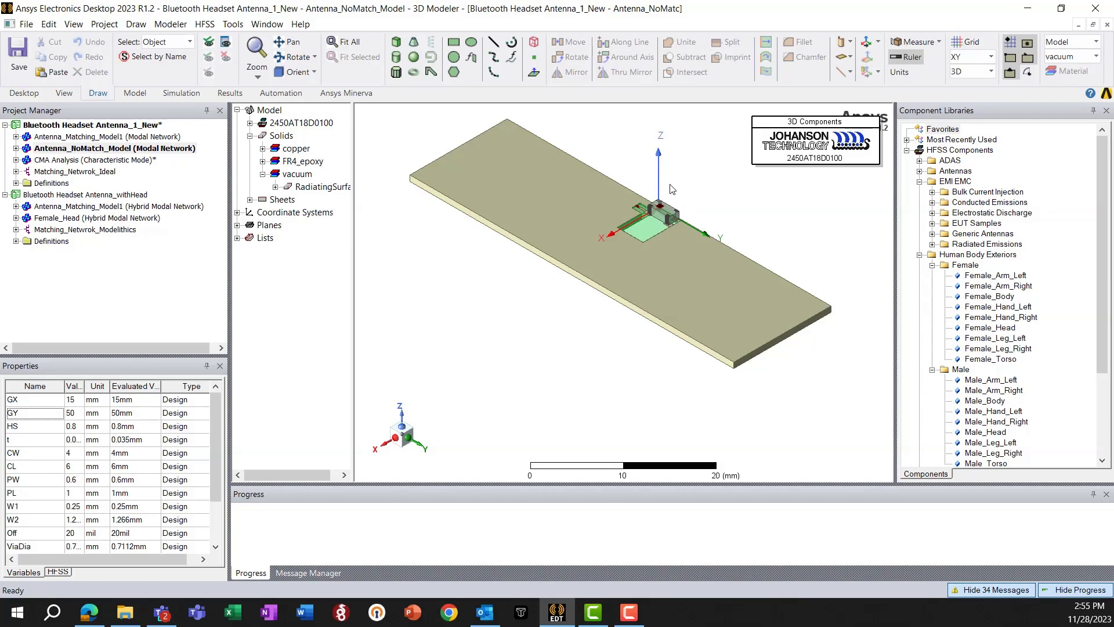
pyautogui.scroll(1, 660, 187)
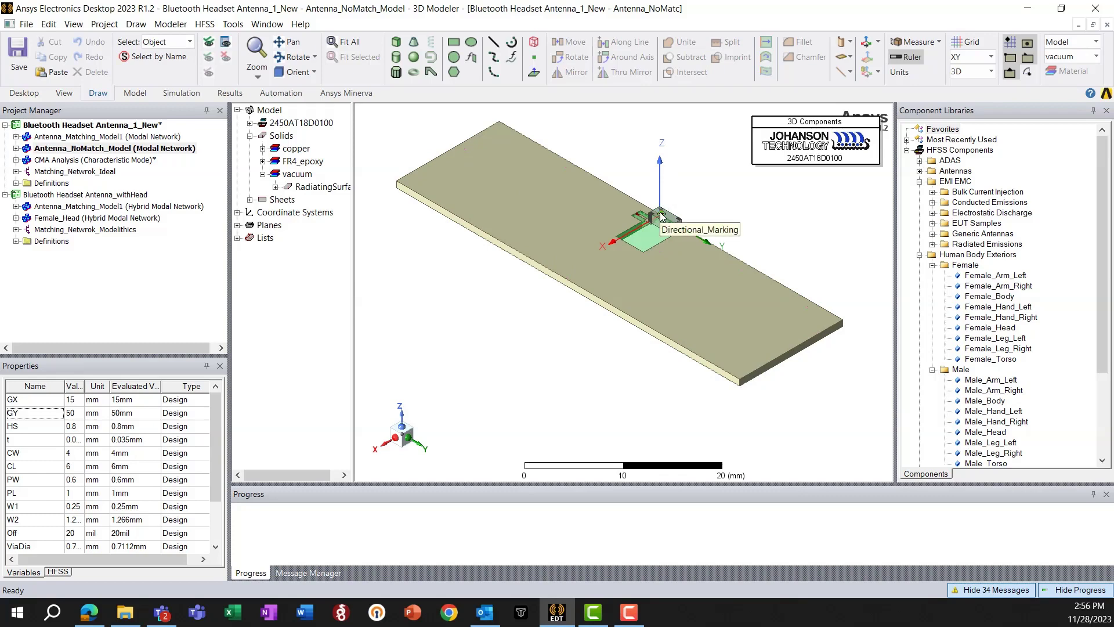
pyautogui.doubleClick(20, 149)
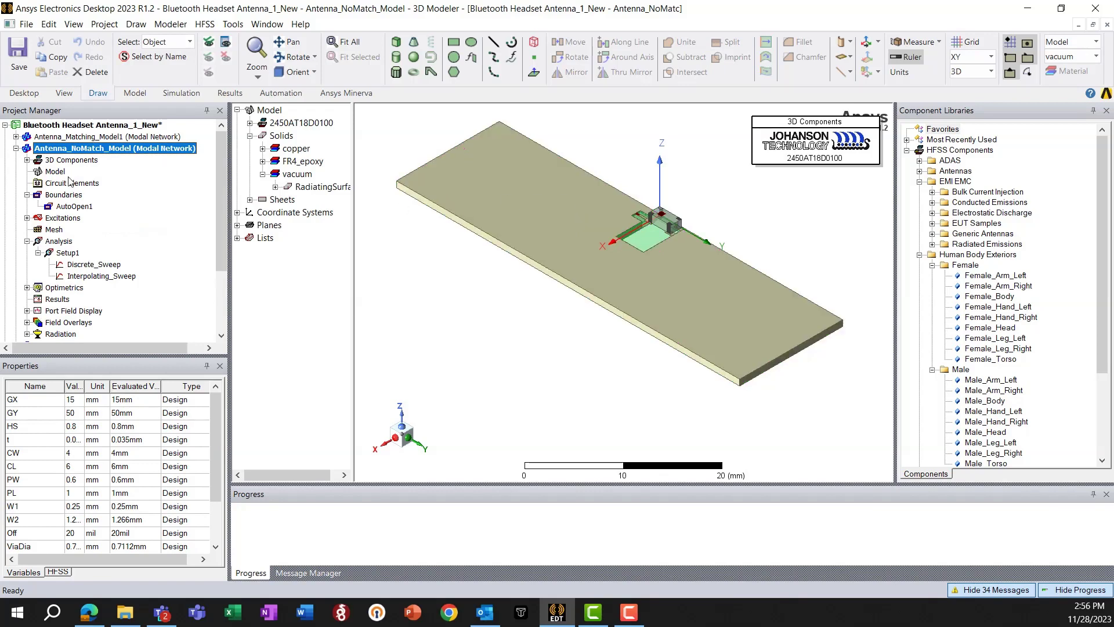
pyautogui.click(16, 148)
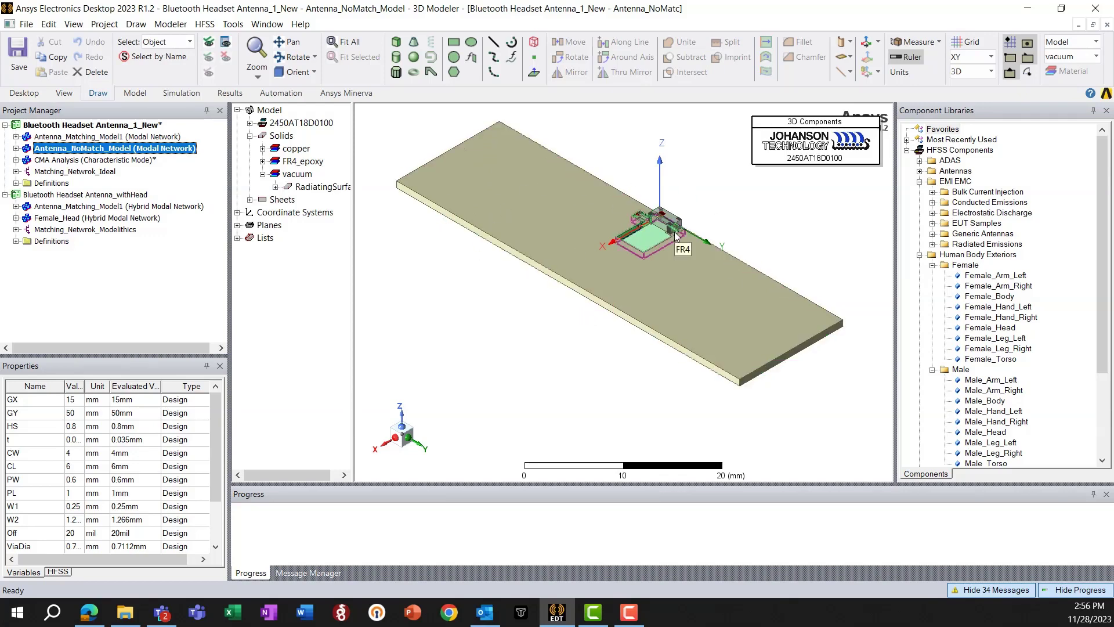
# Open Antenna_Matching_Model1 of the Bluetooth Headset Antenna_withHead project and browse the Female components under Human Body Exteriors.
pyautogui.doubleClick(88, 208)
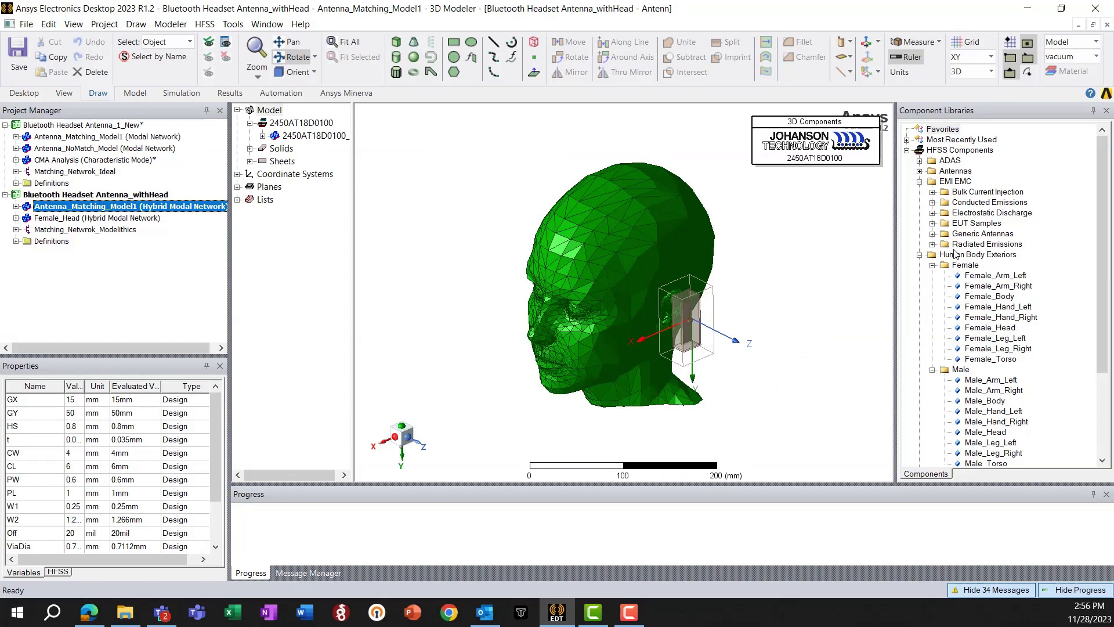
pyautogui.click(933, 265)
pyautogui.click(932, 277)
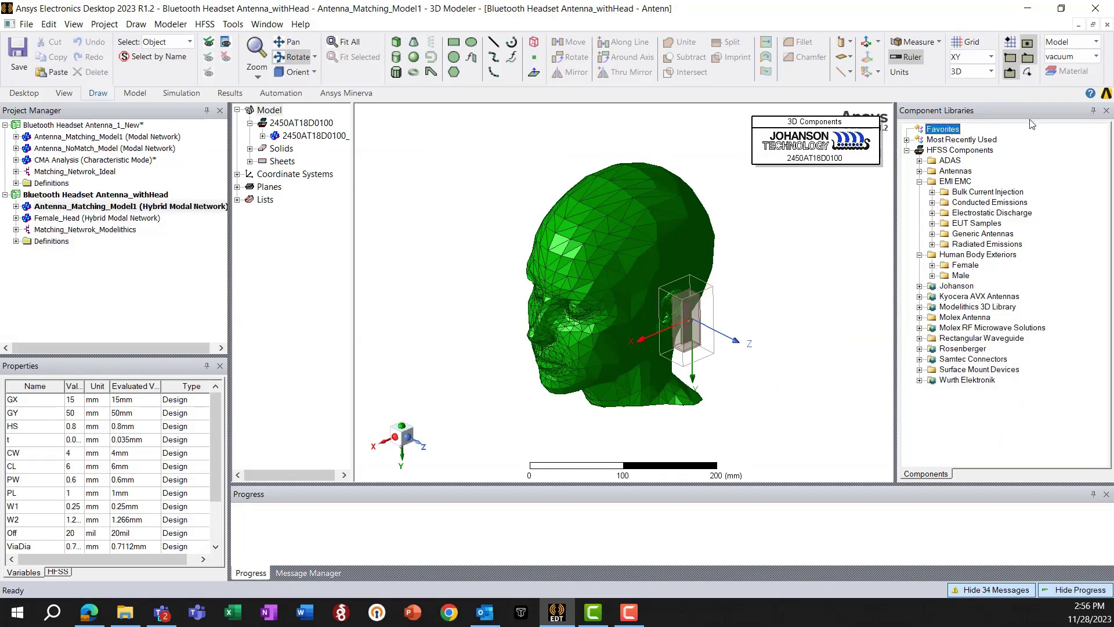
pyautogui.click(933, 265)
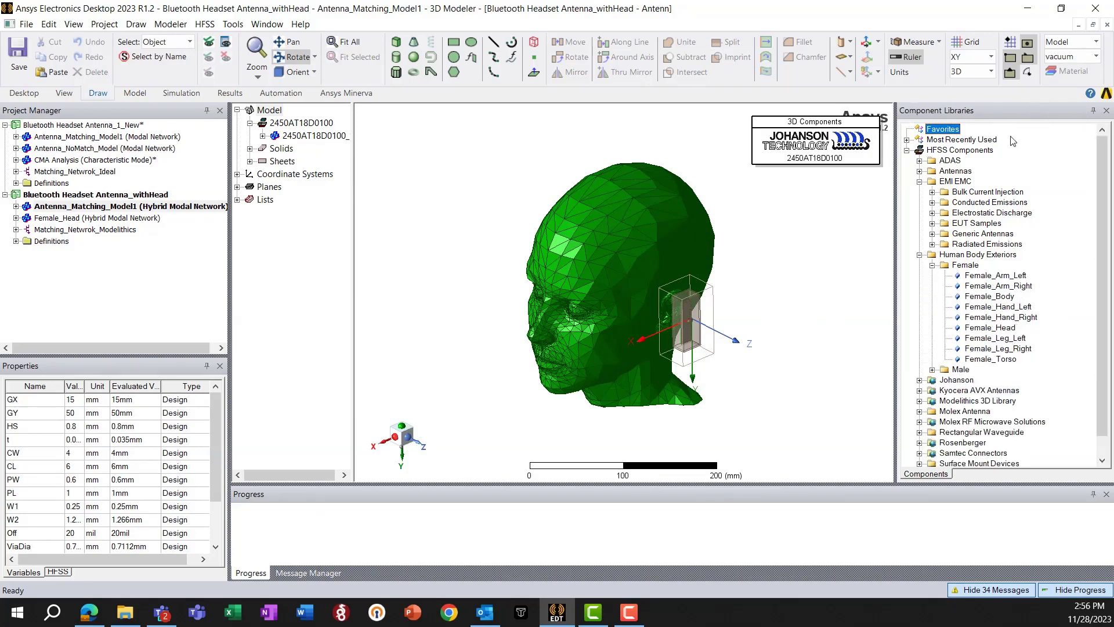
# Hide the component libraries, show them again, and review the Human Body Exteriors categories with the Female components listed.
pyautogui.click(1106, 110)
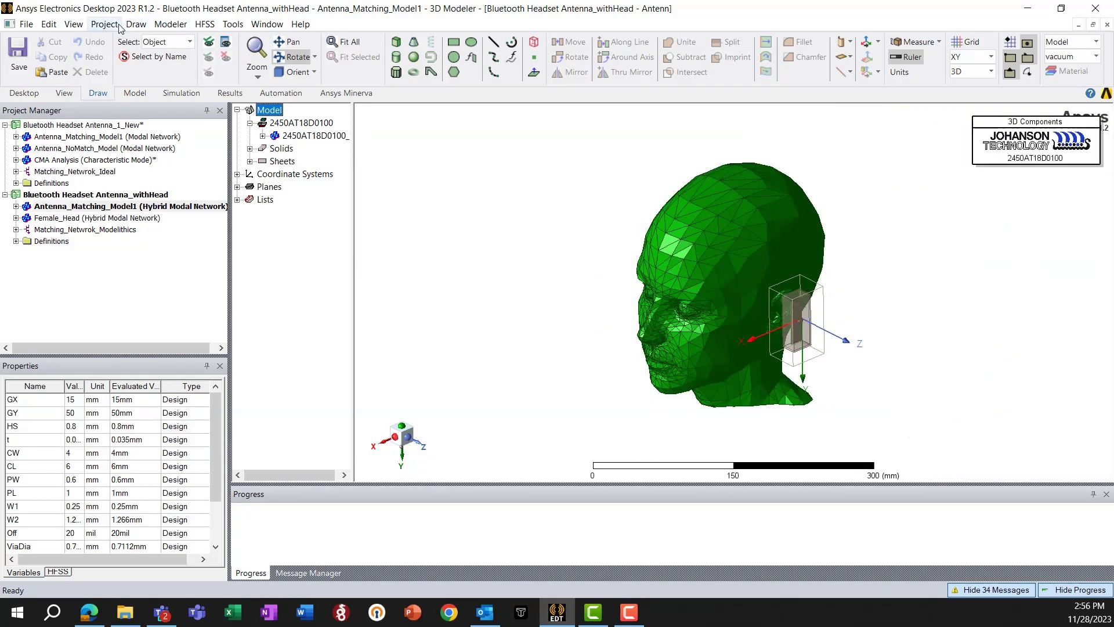
pyautogui.click(73, 24)
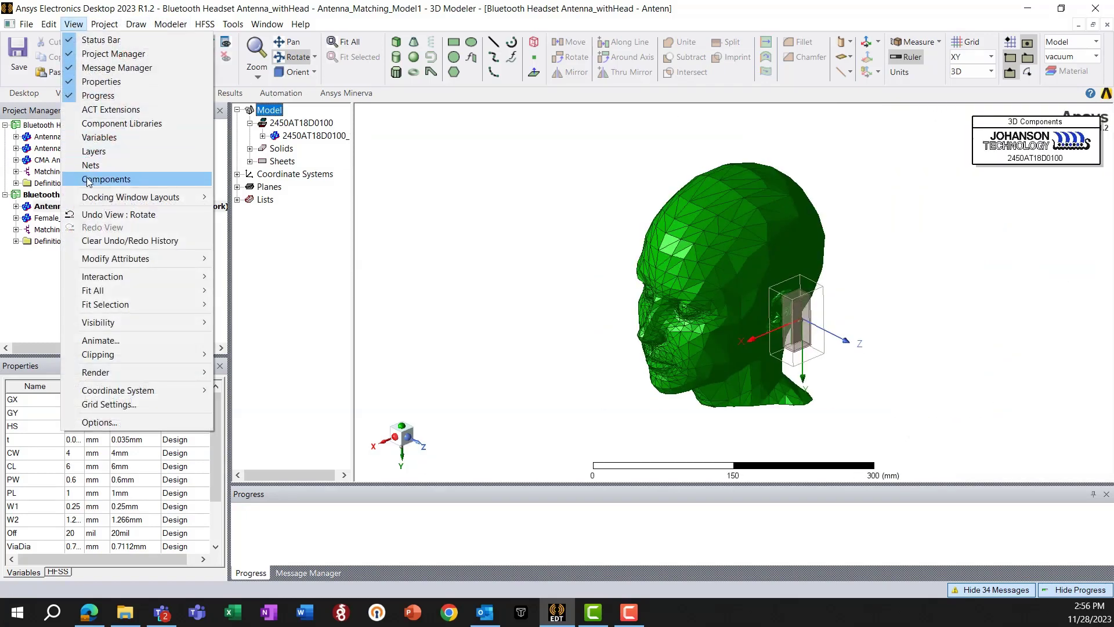
pyautogui.click(111, 125)
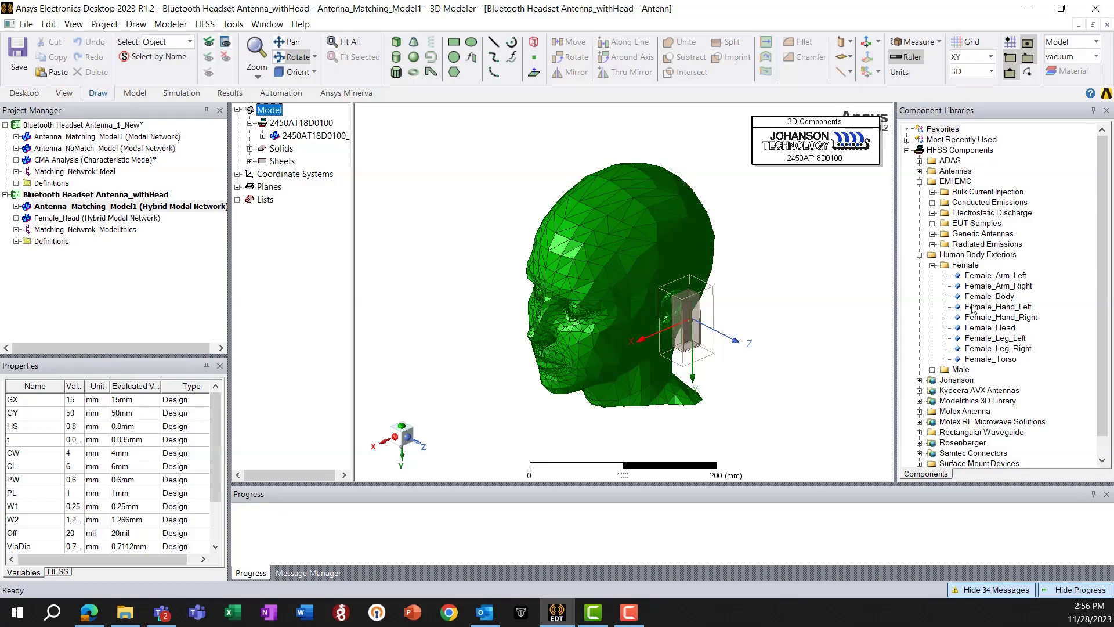
pyautogui.click(934, 266)
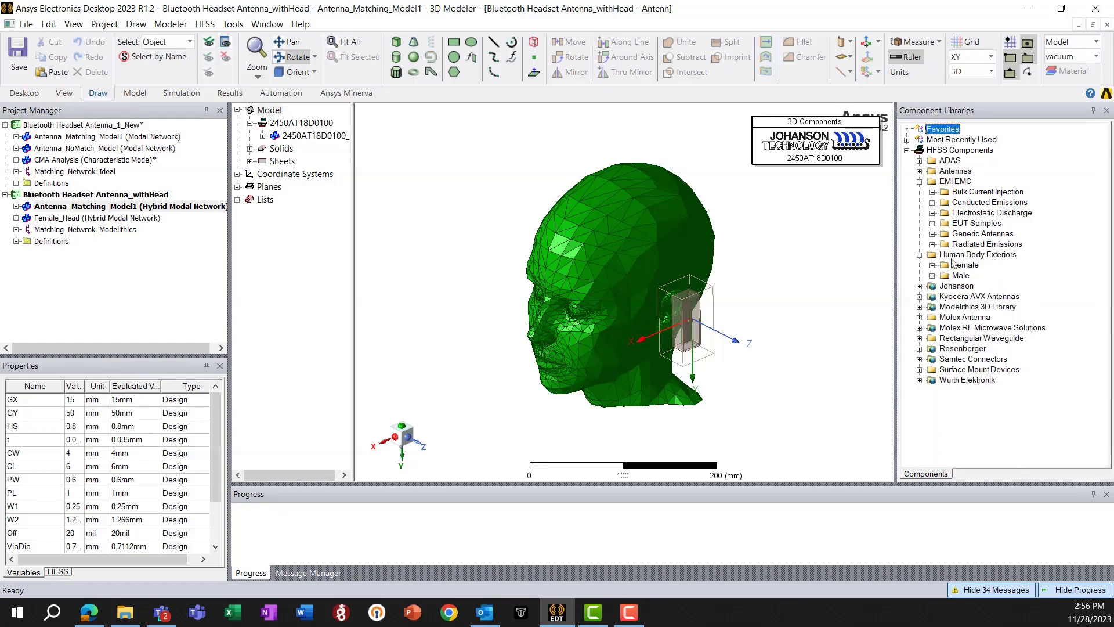
pyautogui.click(932, 265)
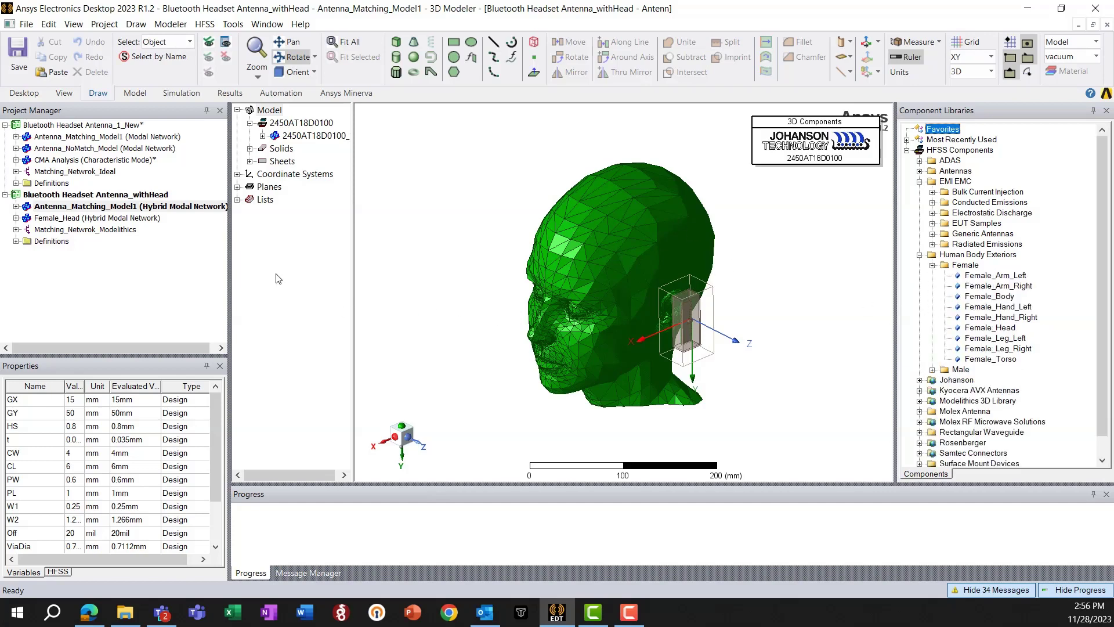
# Return to Antenna_NoMatch_Model and examine the Port1 lumped port excitation and its location beside the chip antenna.
pyautogui.doubleClick(82, 151)
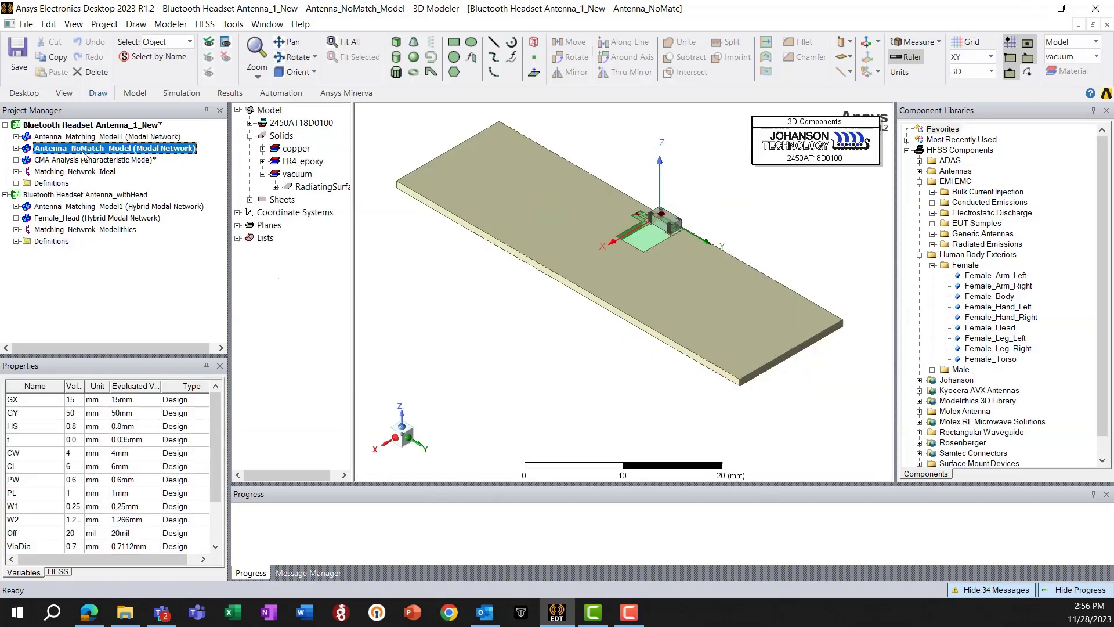
pyautogui.click(16, 148)
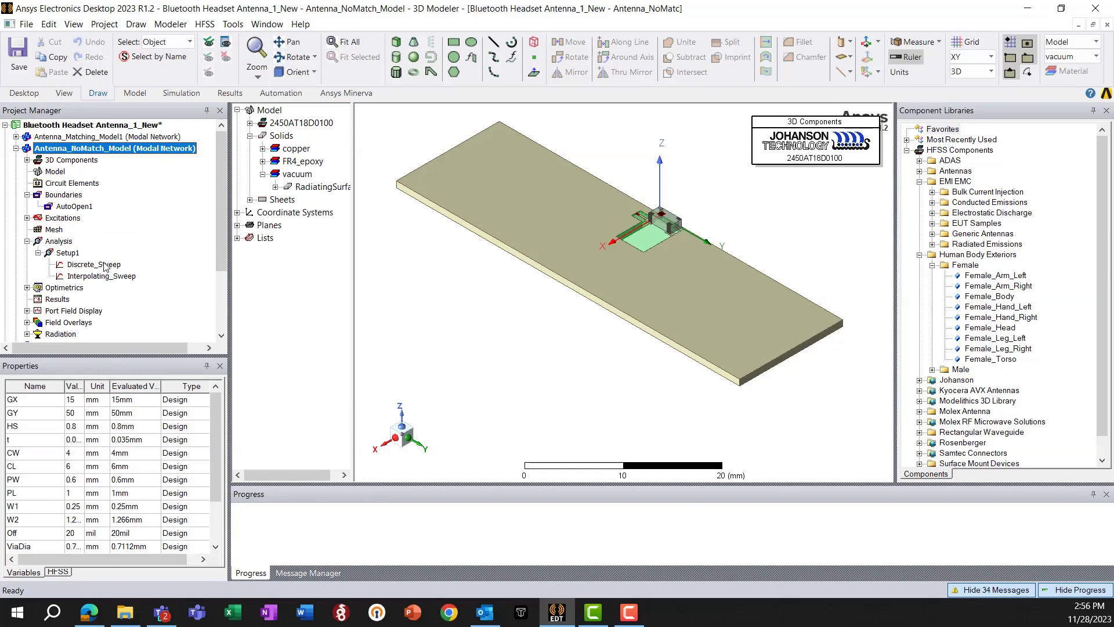
pyautogui.click(27, 218)
pyautogui.click(64, 230)
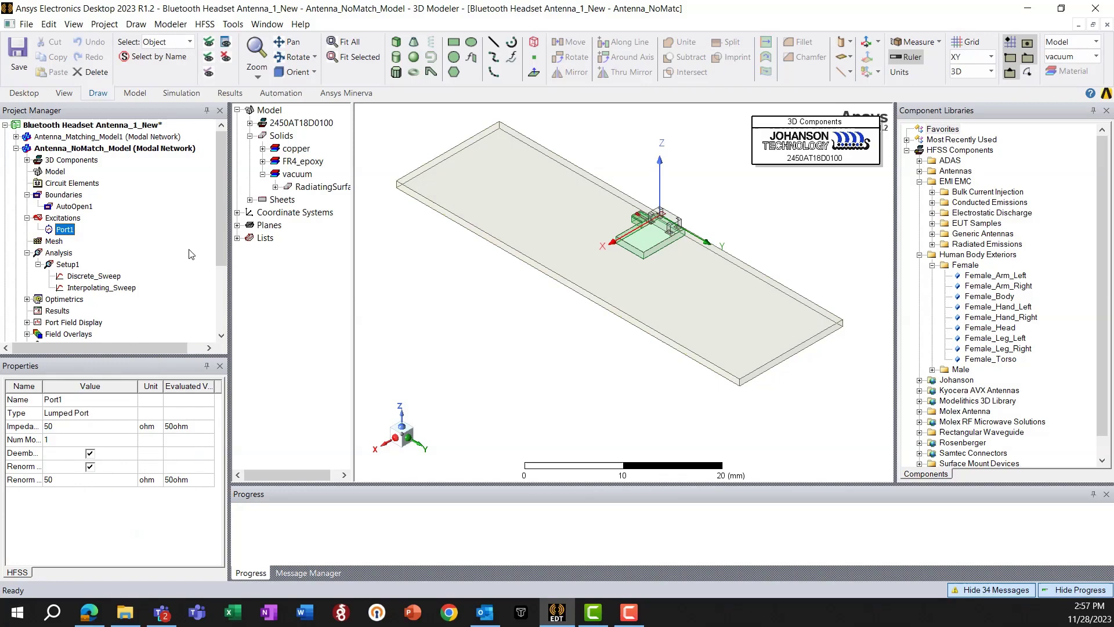
pyautogui.scroll(2, 653, 212)
pyautogui.scroll(2, 653, 212)
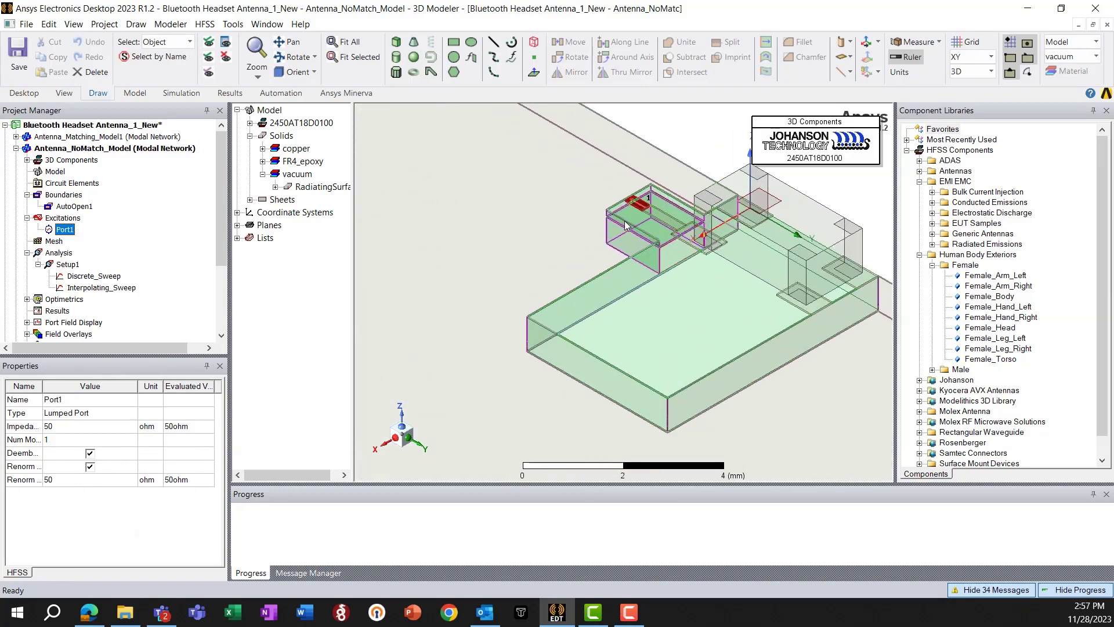
pyautogui.scroll(-2, 636, 235)
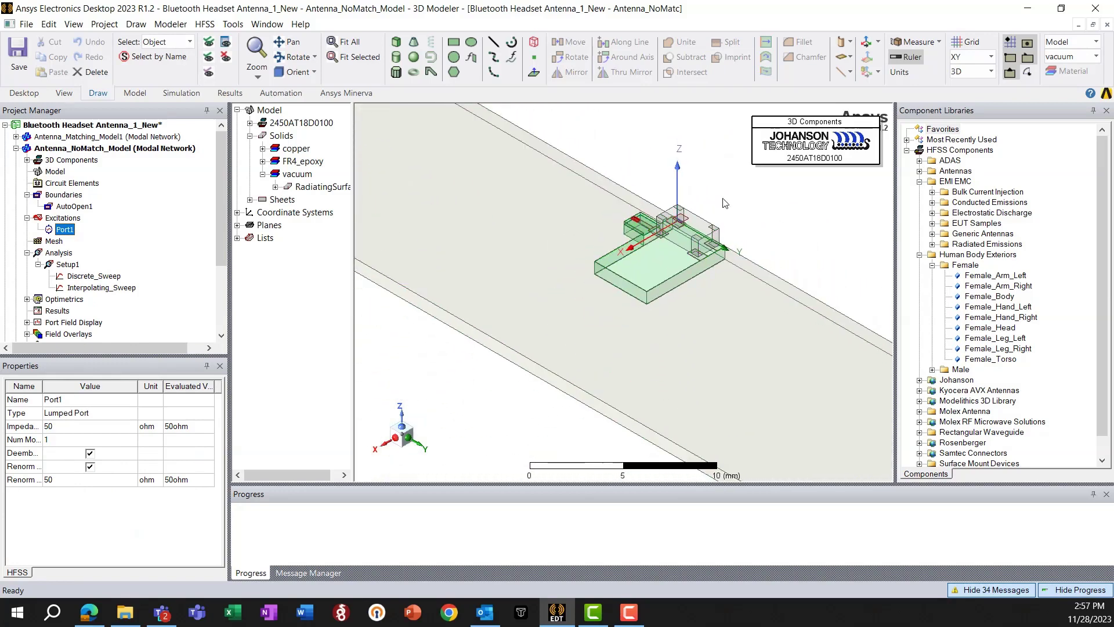
pyautogui.click(175, 289)
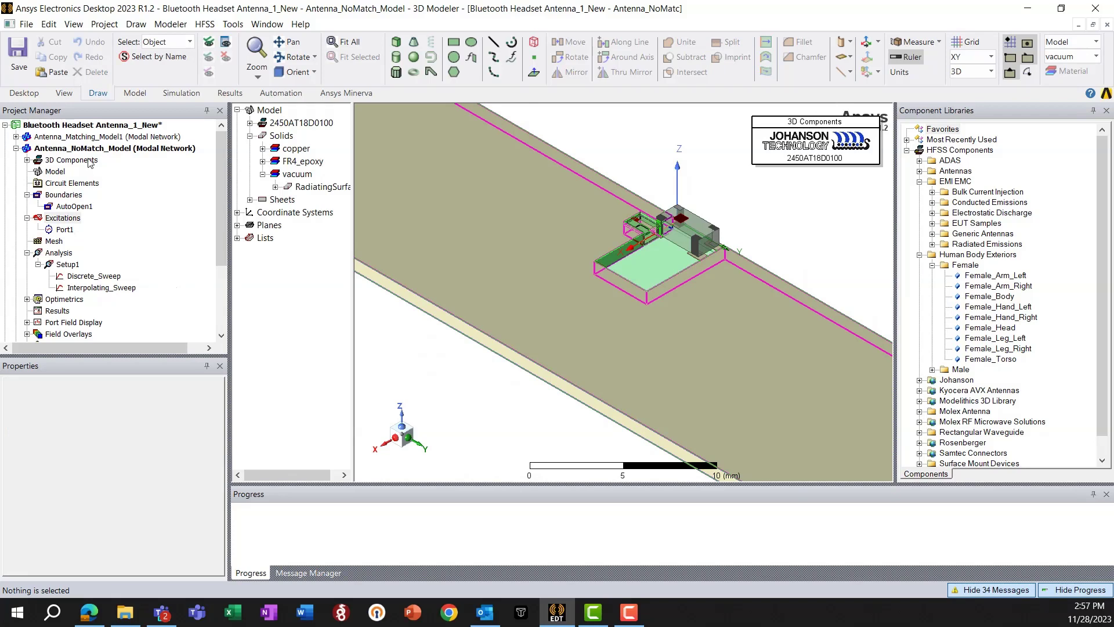
# Open the Setup1 solution setup and review its adaptive solution, mesh and solver options, and derivative variables.
pyautogui.doubleClick(68, 265)
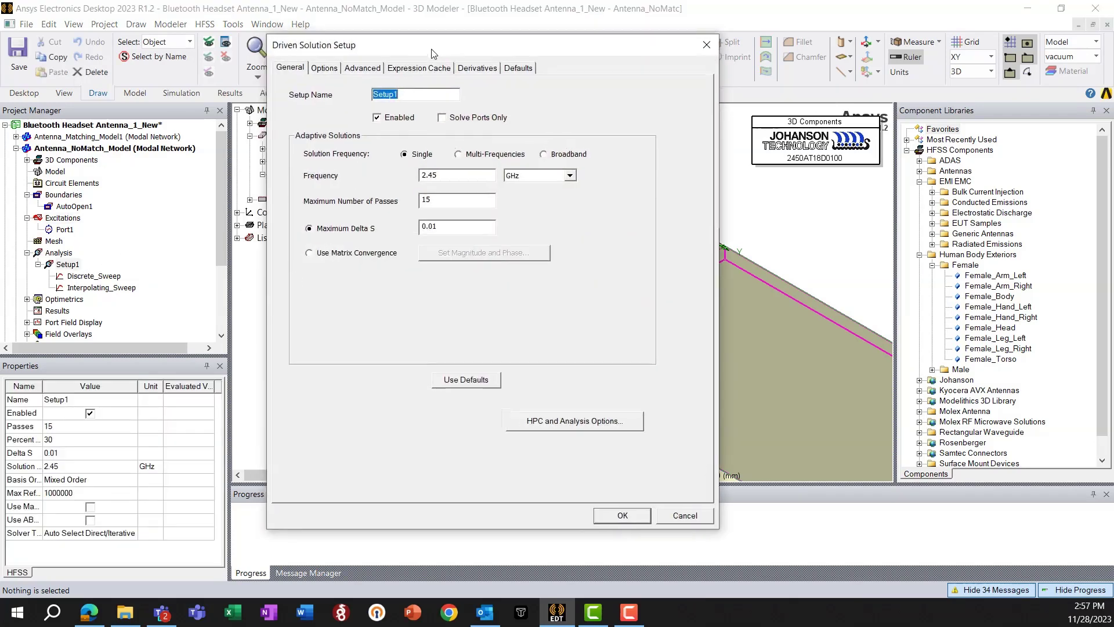
pyautogui.moveTo(431, 53); pyautogui.dragTo(471, 47)
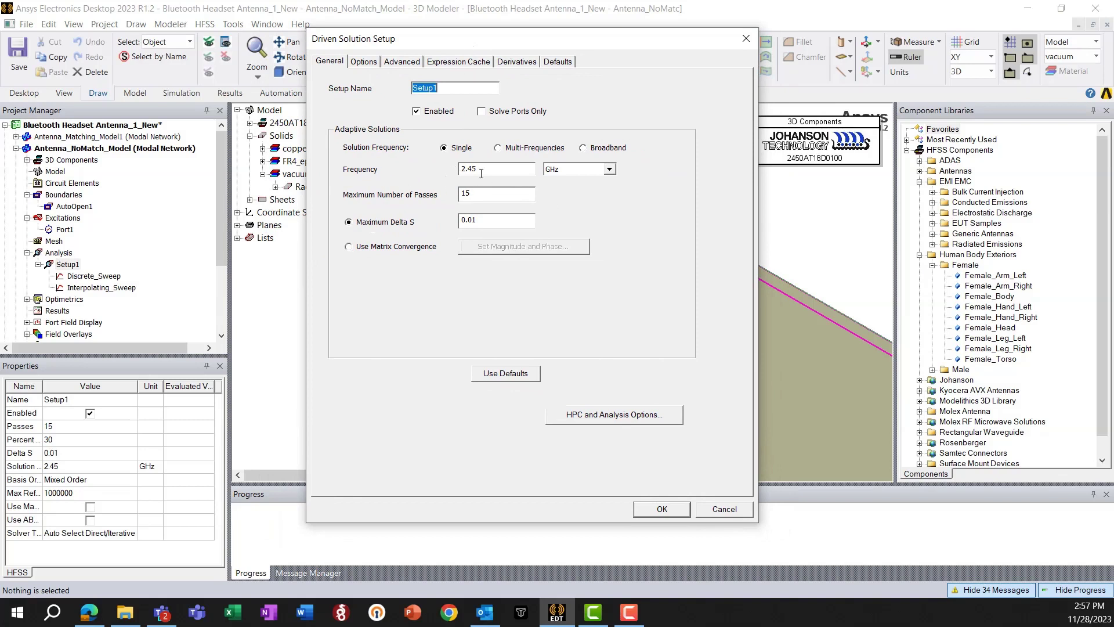
pyautogui.click(484, 173)
pyautogui.click(366, 62)
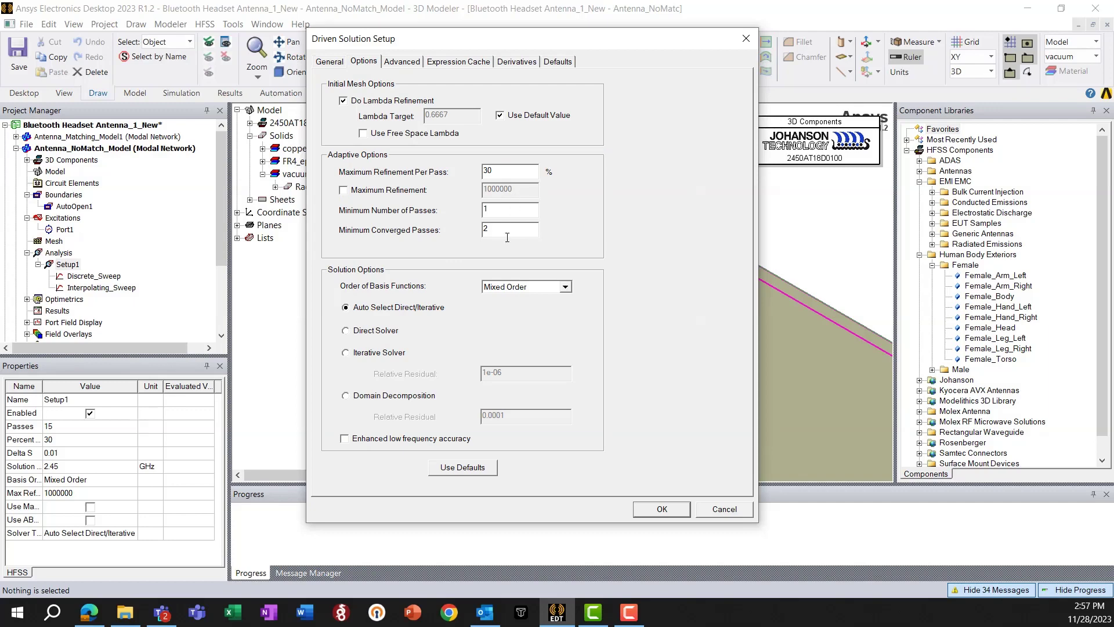
pyautogui.click(402, 63)
pyautogui.click(479, 65)
pyautogui.click(512, 66)
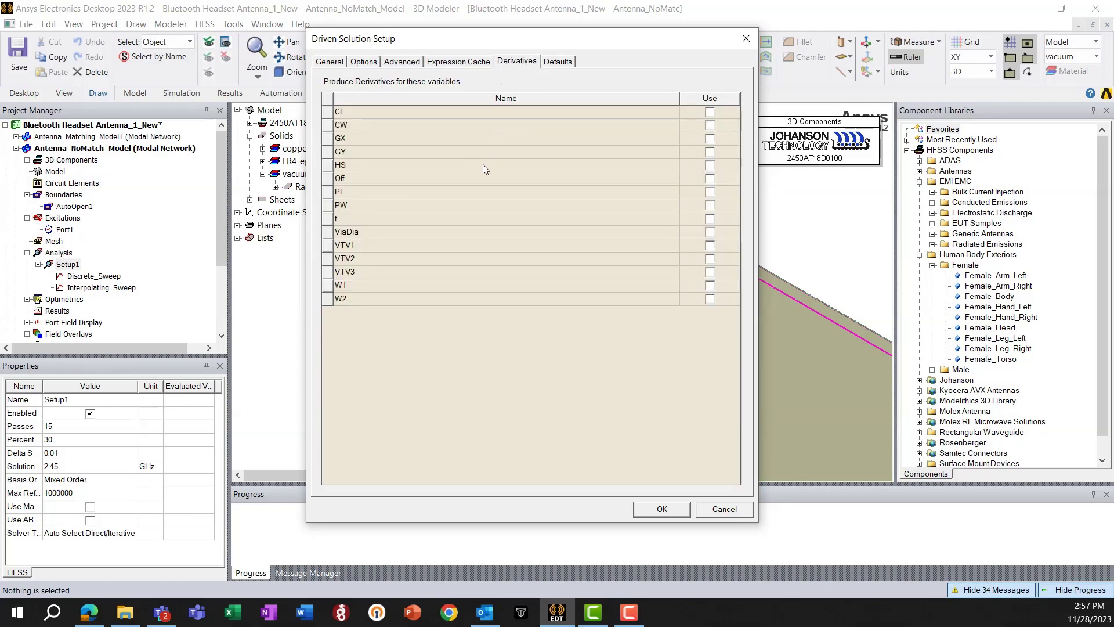
# Enable derivatives for the variable GY in the Setup1 solution setup and apply the settings.
pyautogui.moveTo(584, 39); pyautogui.dragTo(561, 61)
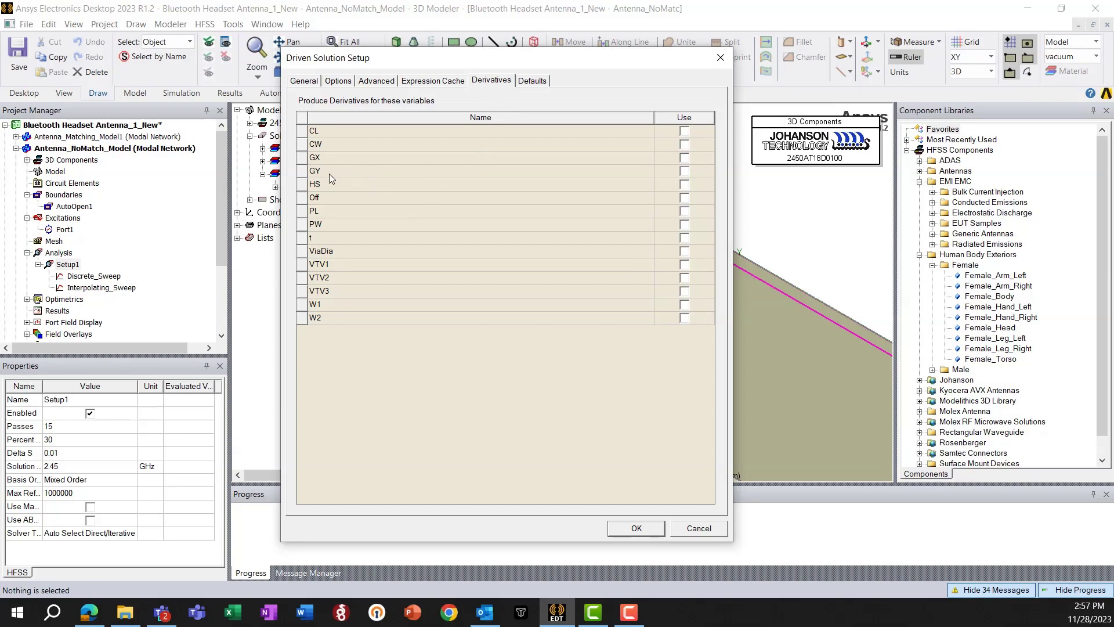
pyautogui.click(685, 172)
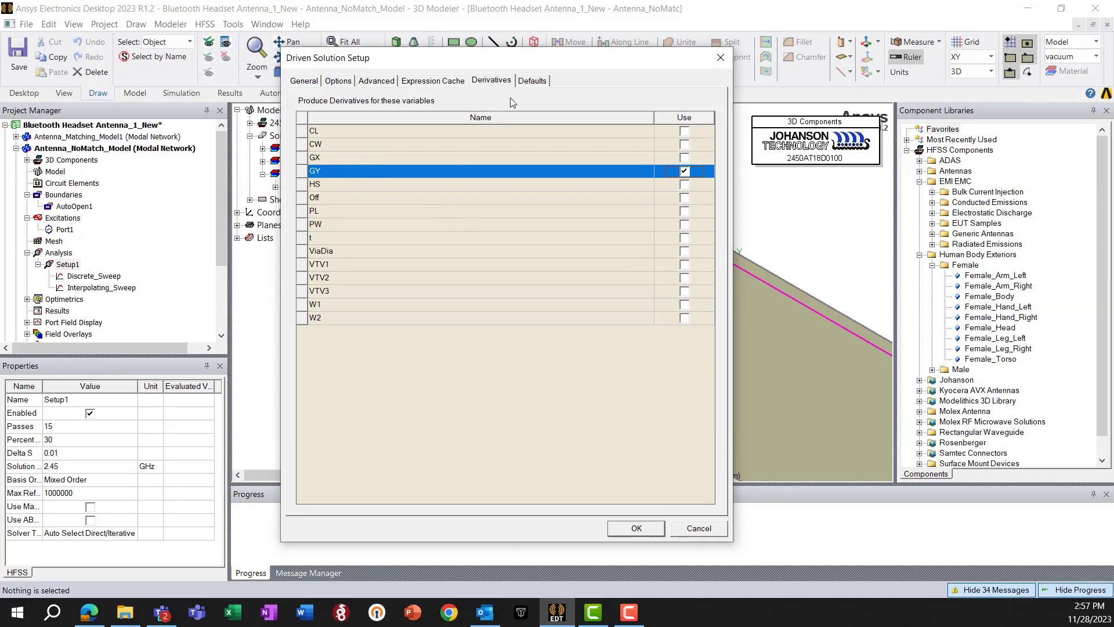
pyautogui.moveTo(542, 60); pyautogui.dragTo(549, 52)
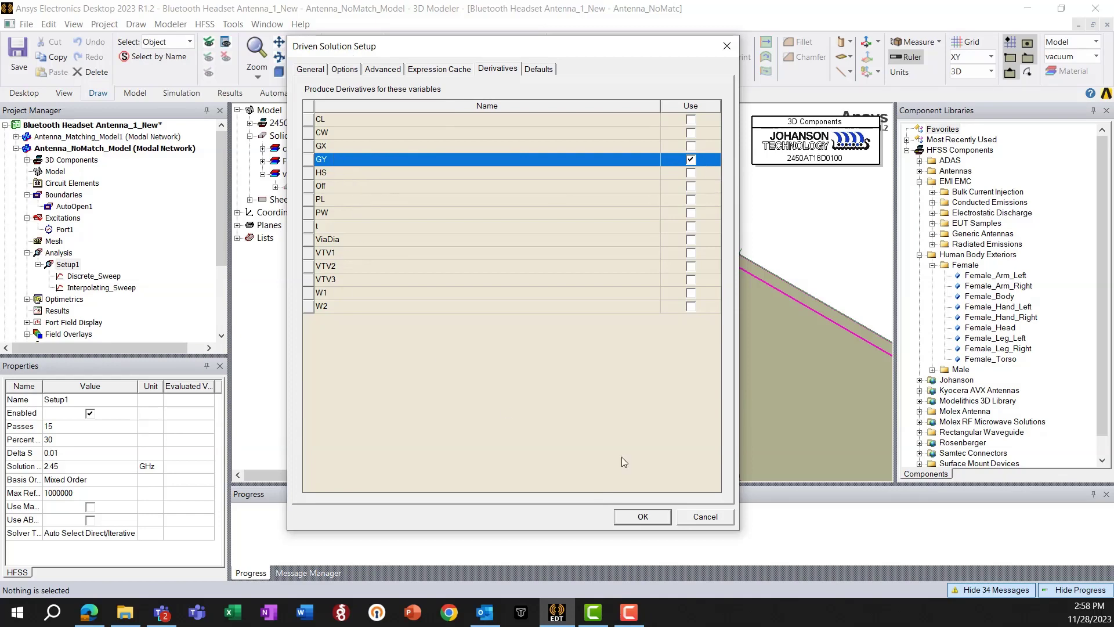
pyautogui.click(635, 518)
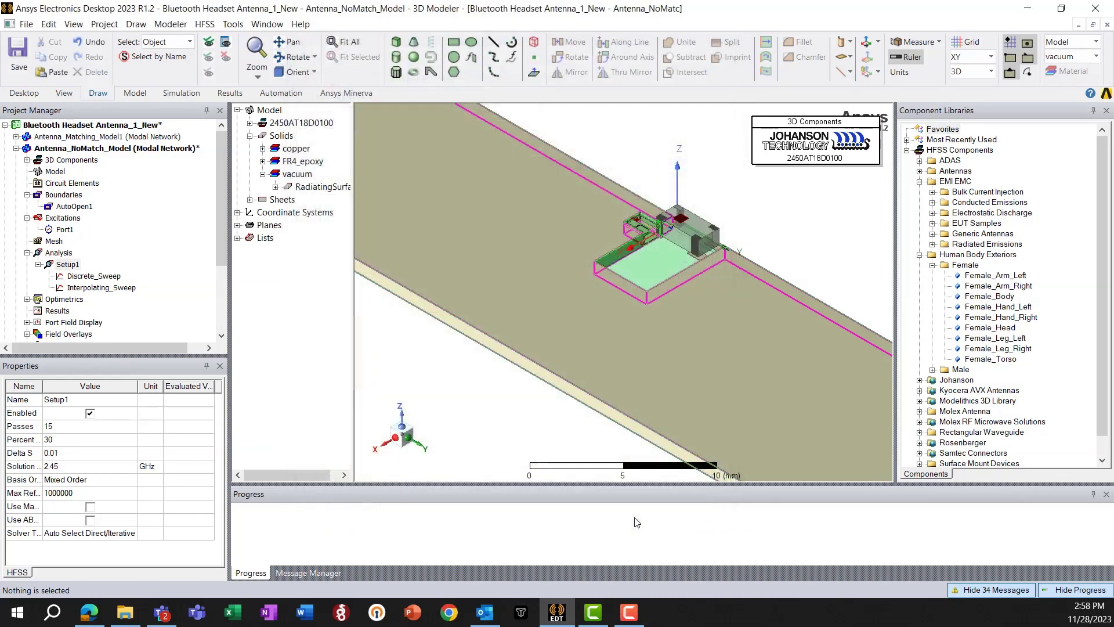
# Open the Discrete_Sweep and Interpolating_Sweep frequency sweeps of Setup1 in turn and look over their general settings.
pyautogui.doubleClick(94, 276)
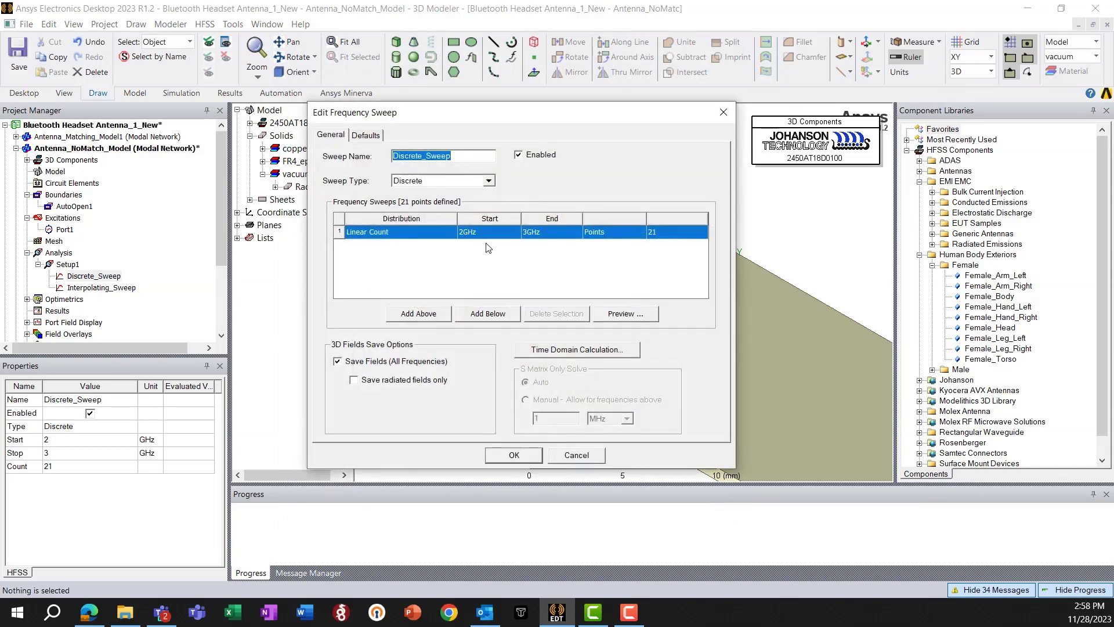
pyautogui.click(722, 114)
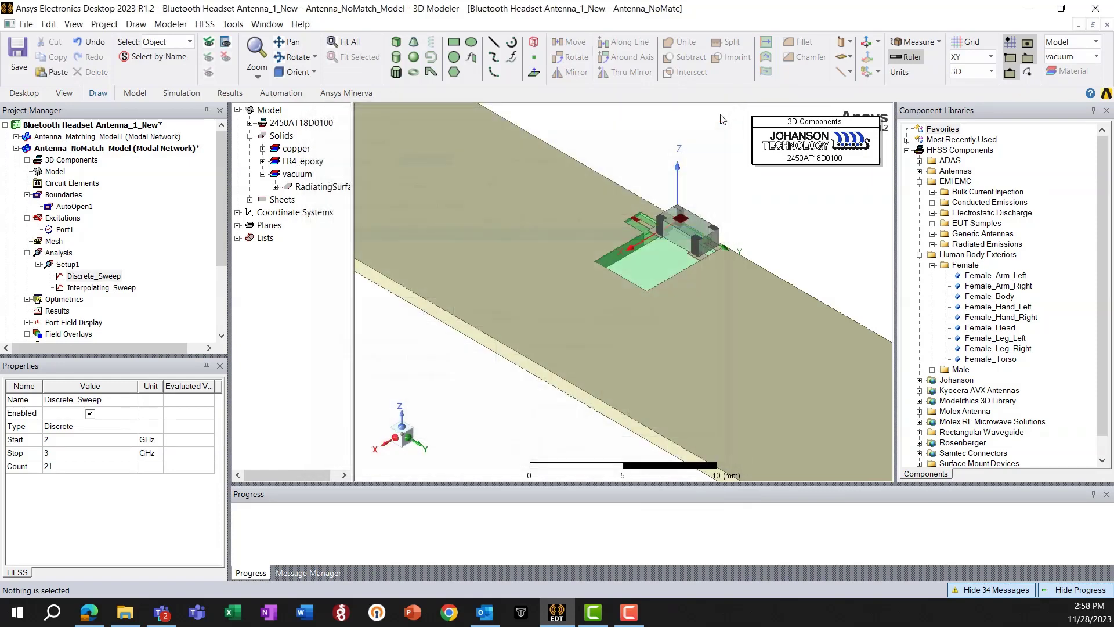
pyautogui.click(102, 288)
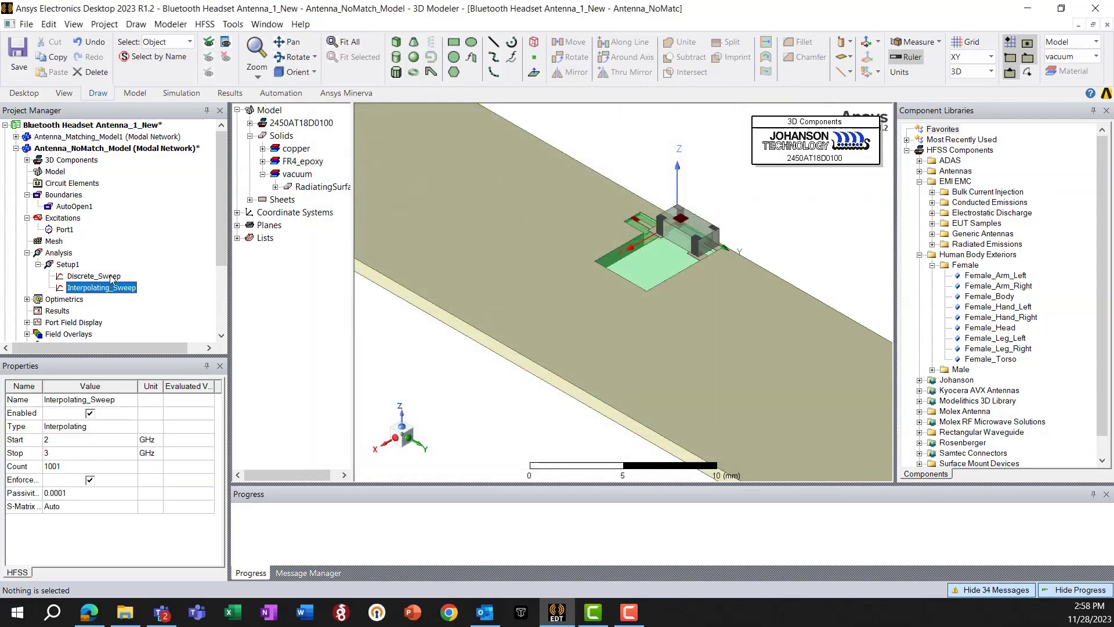
pyautogui.click(111, 277)
pyautogui.doubleClick(110, 289)
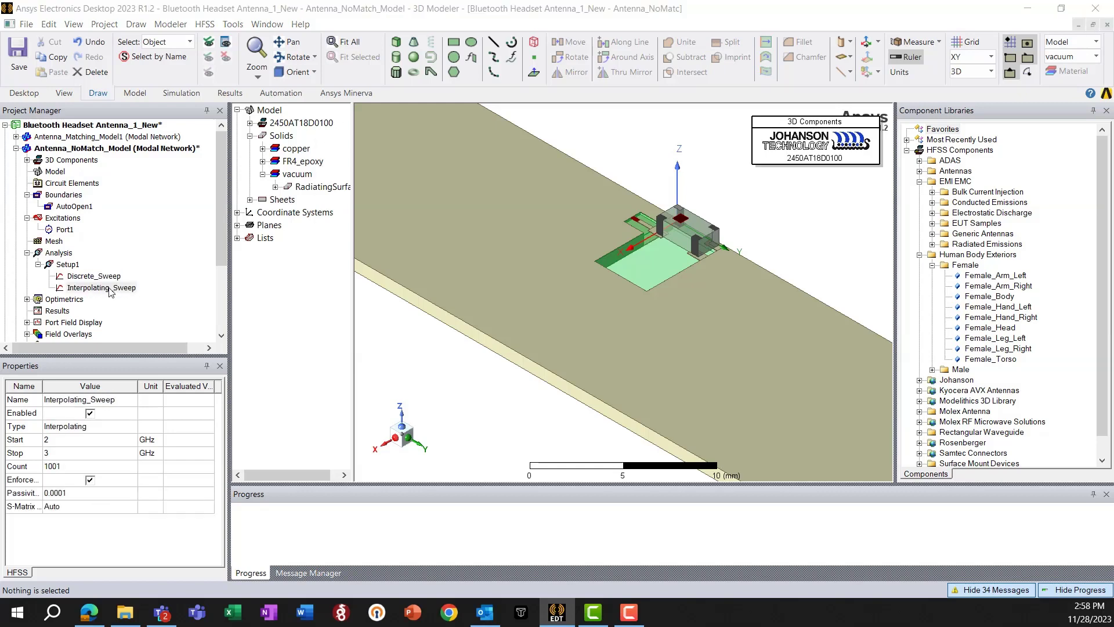
pyautogui.click(723, 113)
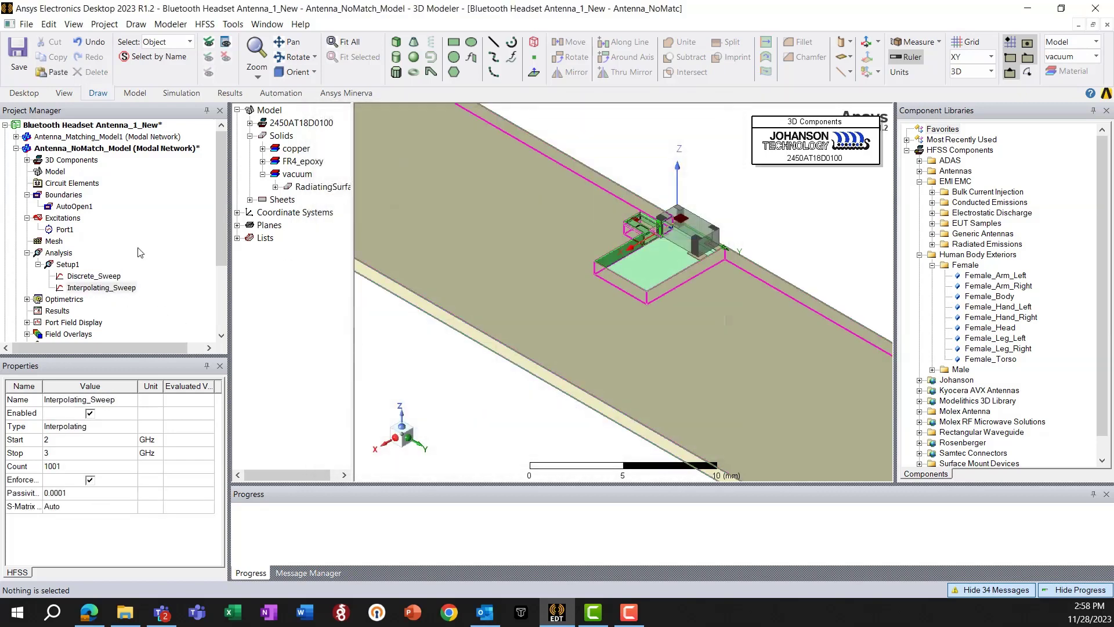
# Review the 3D field saving option of Discrete_Sweep and the frequency range and point count of Interpolating_Sweep.
pyautogui.doubleClick(94, 276)
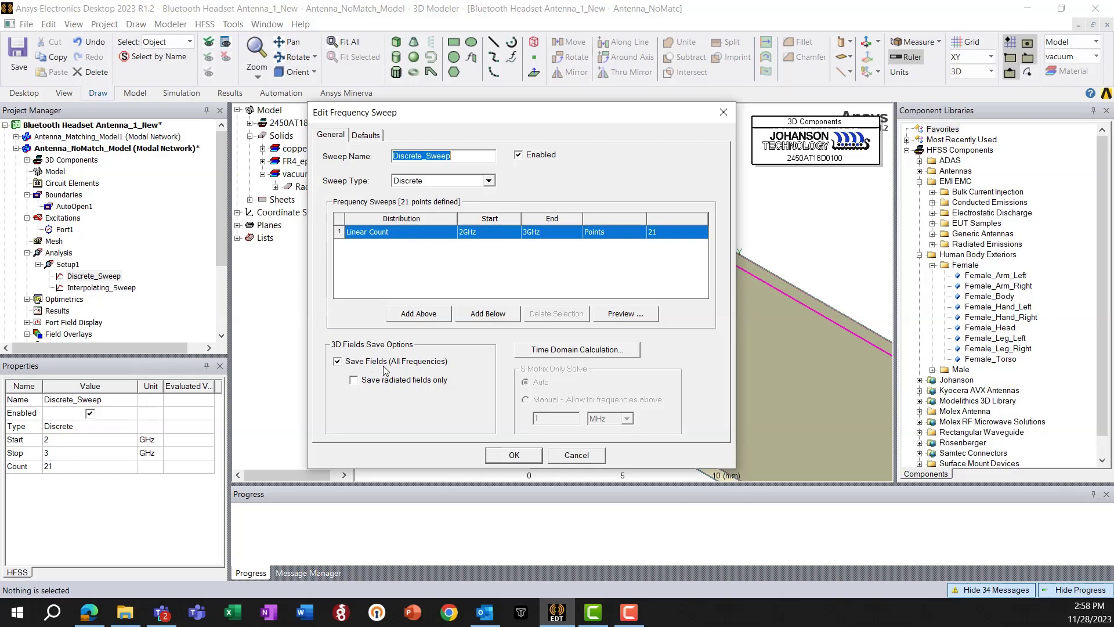
pyautogui.click(502, 455)
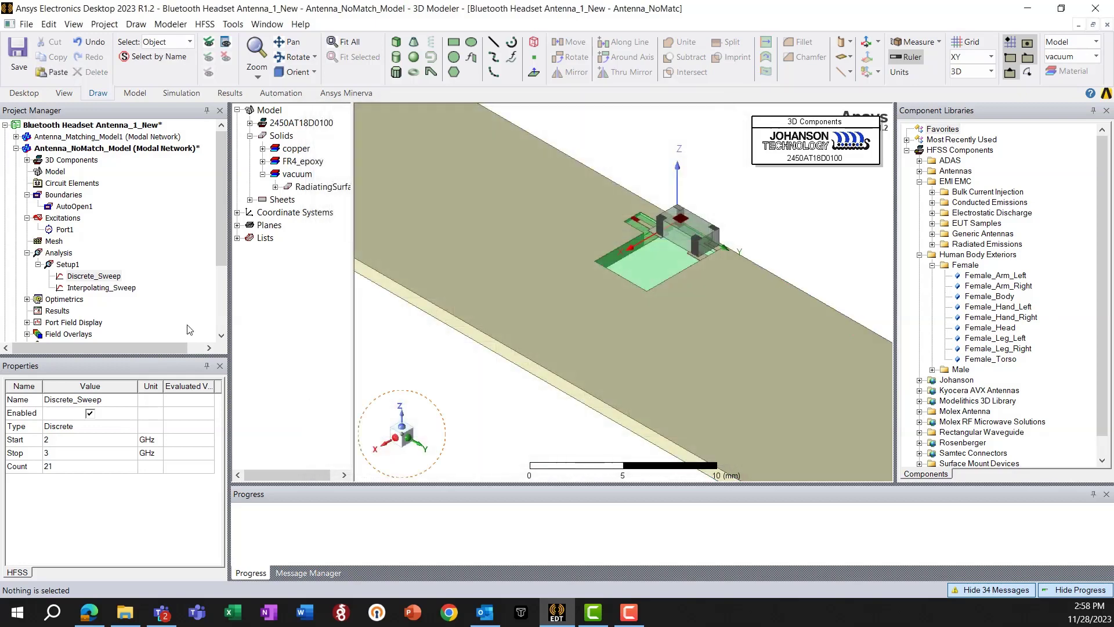
pyautogui.doubleClick(119, 289)
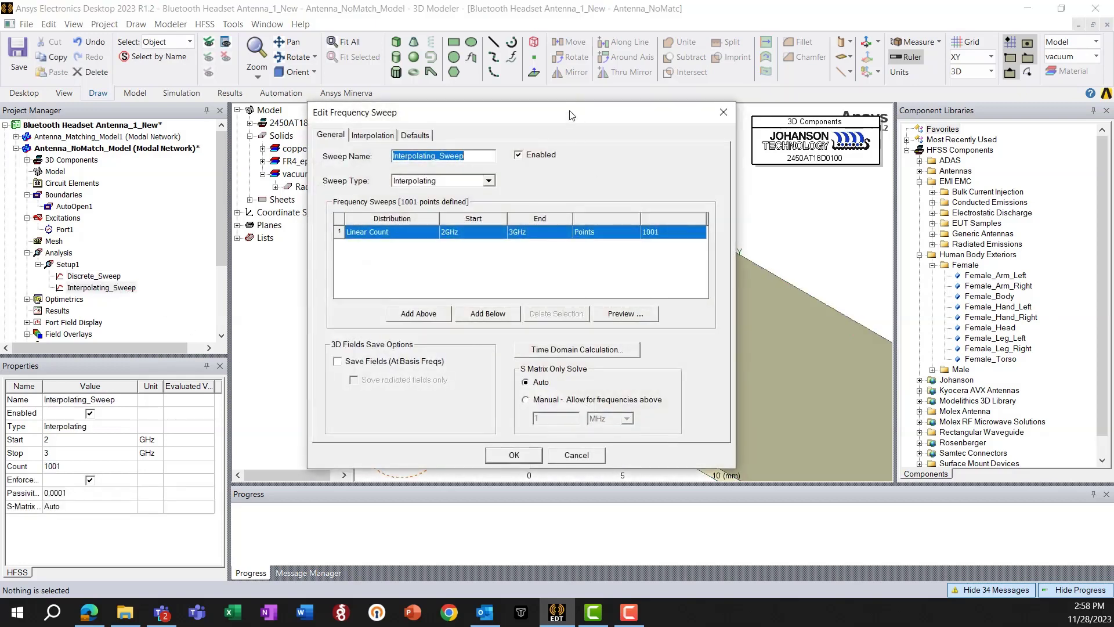
pyautogui.moveTo(569, 114); pyautogui.dragTo(533, 74)
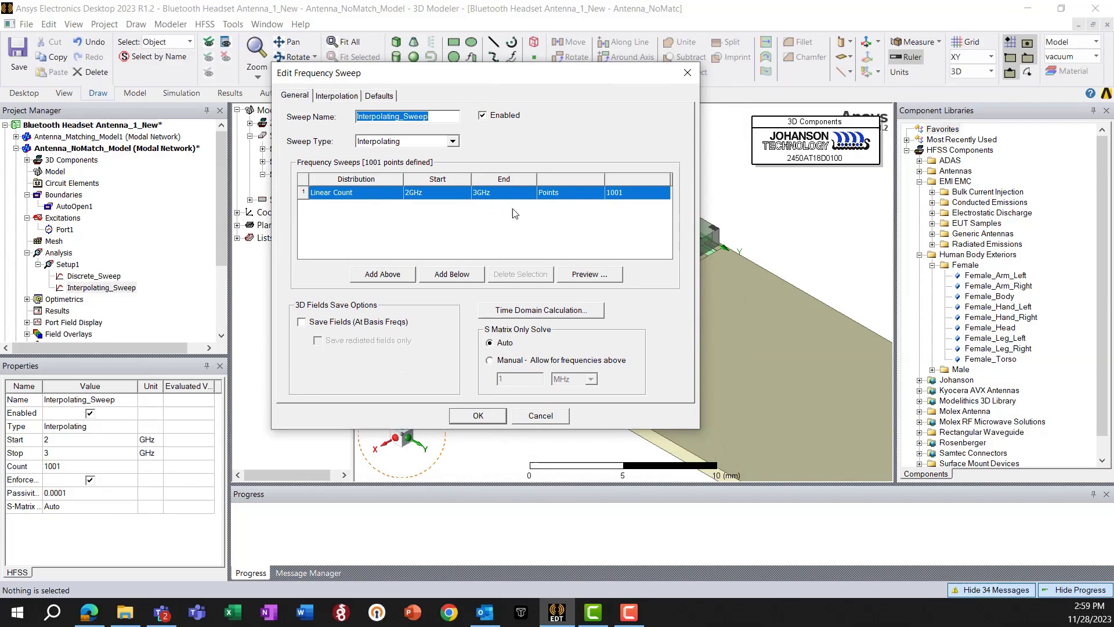
pyautogui.click(490, 416)
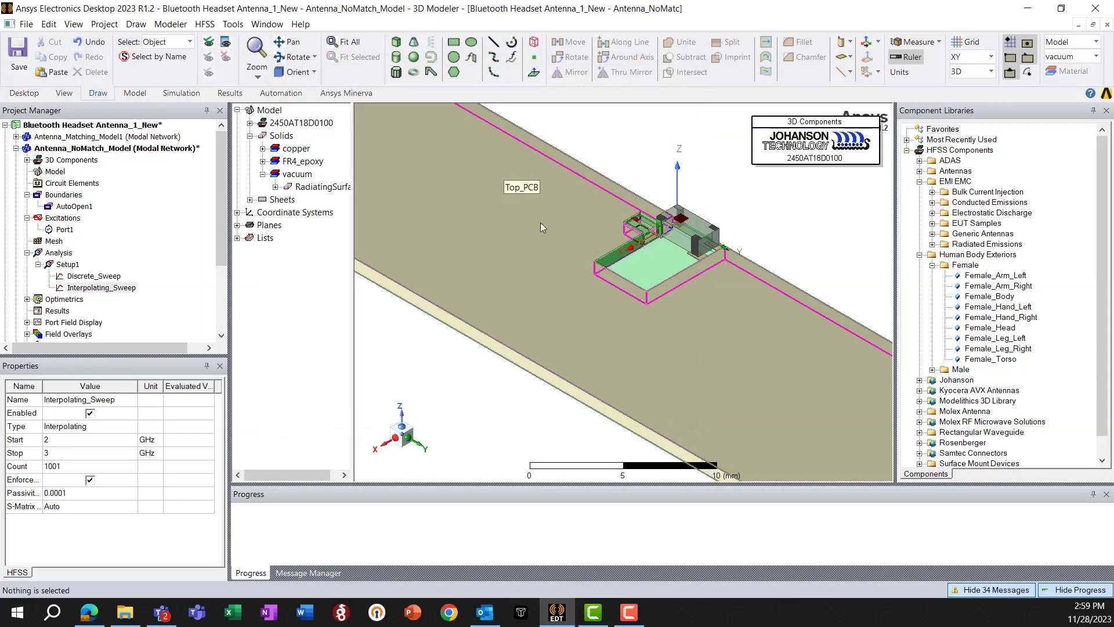
# Validate the Antenna_NoMatch_Model design and analyze Setup1.
pyautogui.hotkey('ctrl', 'd')
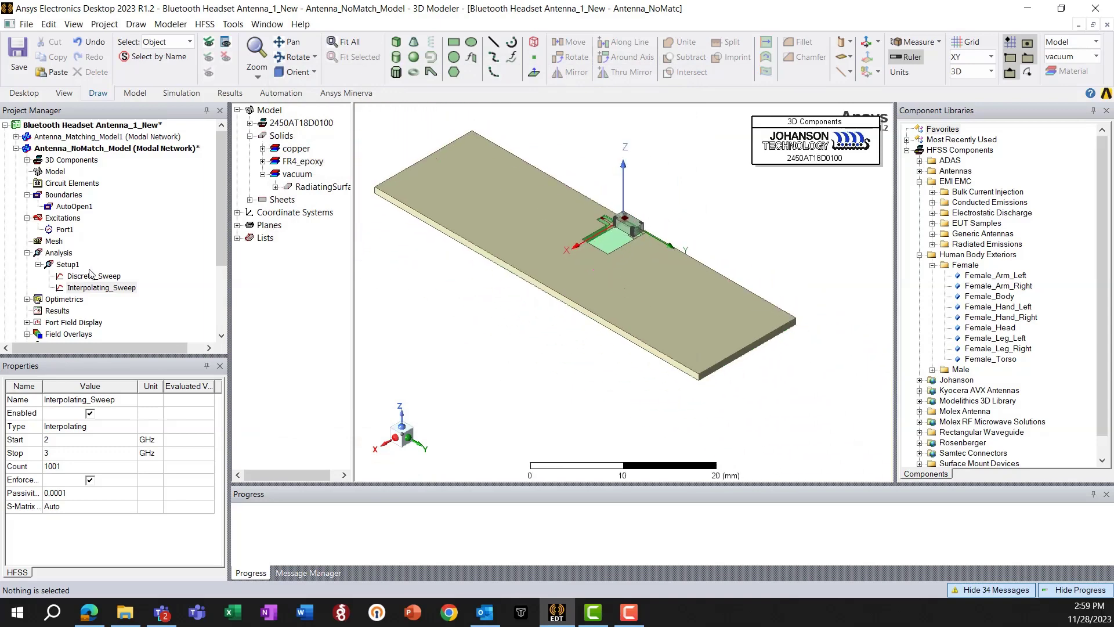
pyautogui.click(181, 93)
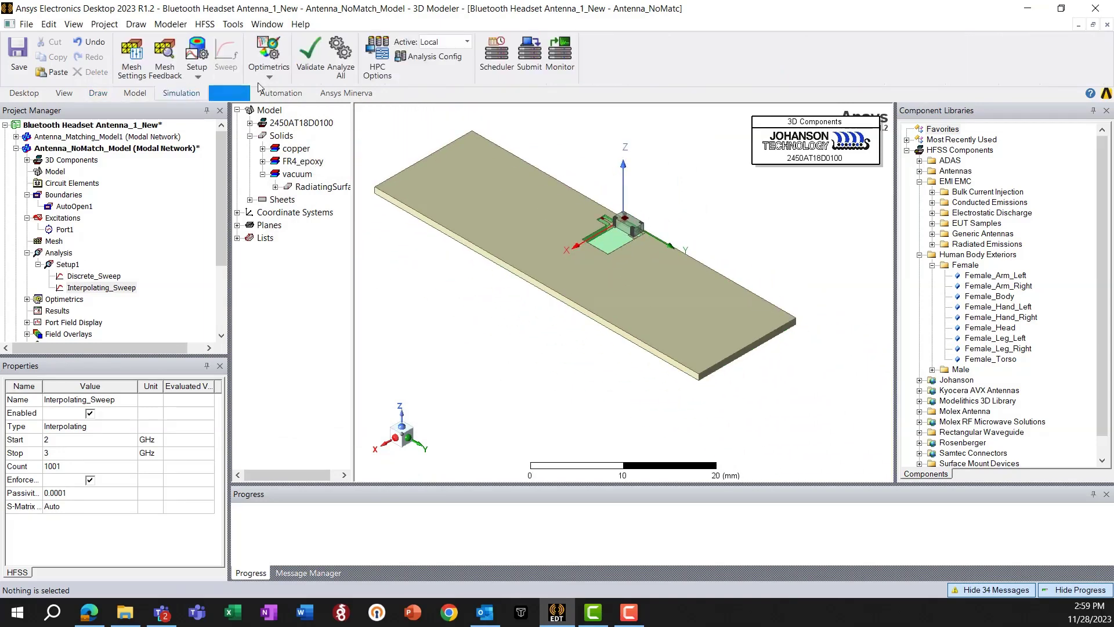
pyautogui.click(304, 58)
pyautogui.click(515, 366)
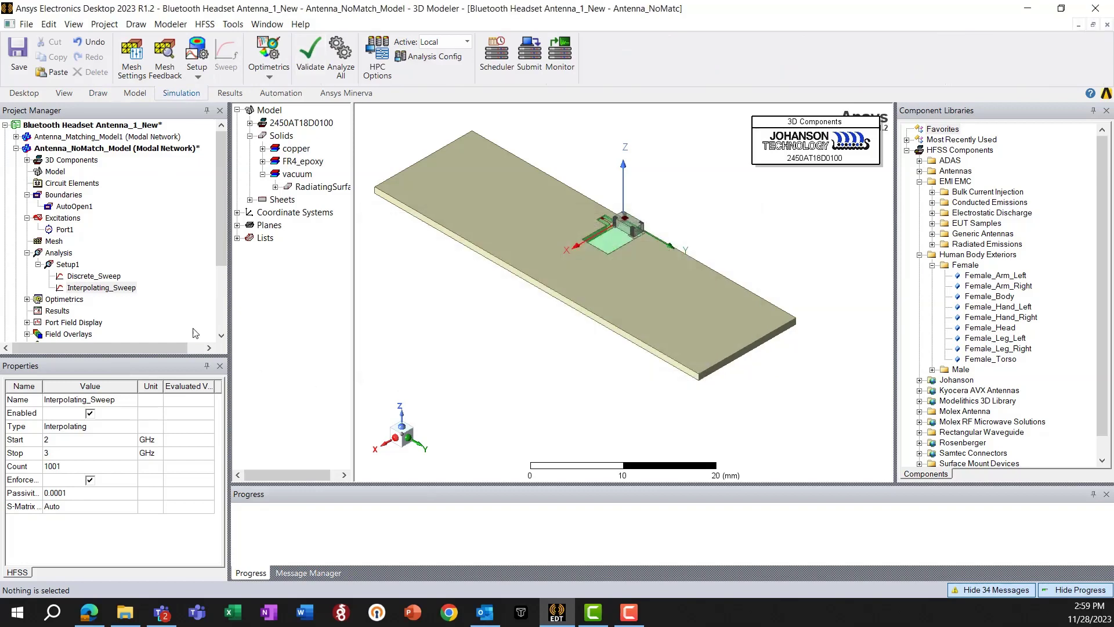
pyautogui.rightClick(64, 264)
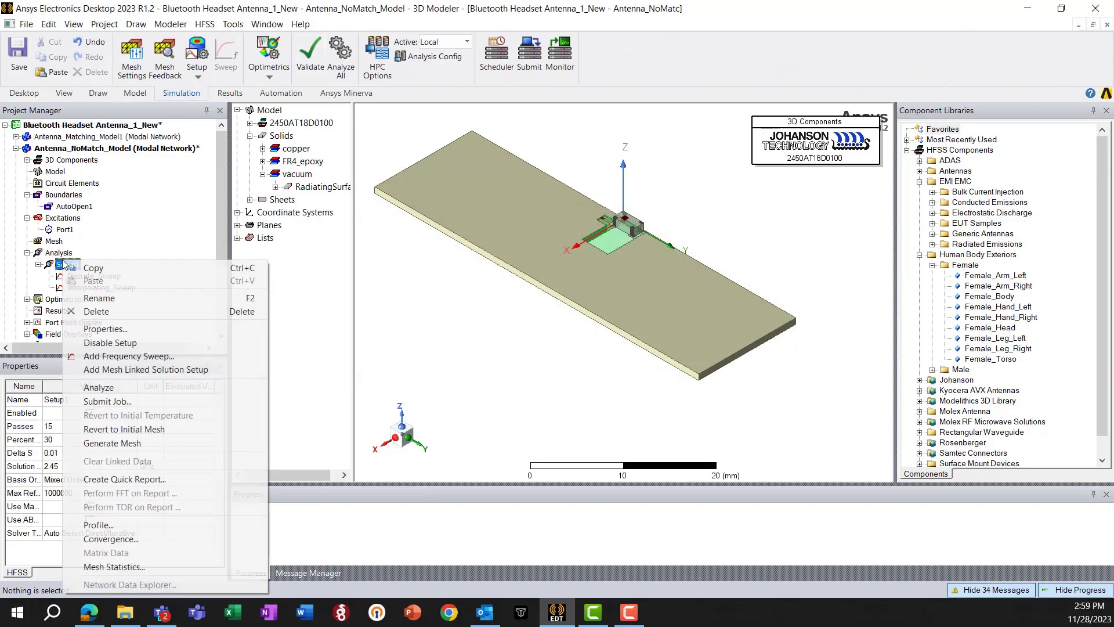
pyautogui.click(130, 387)
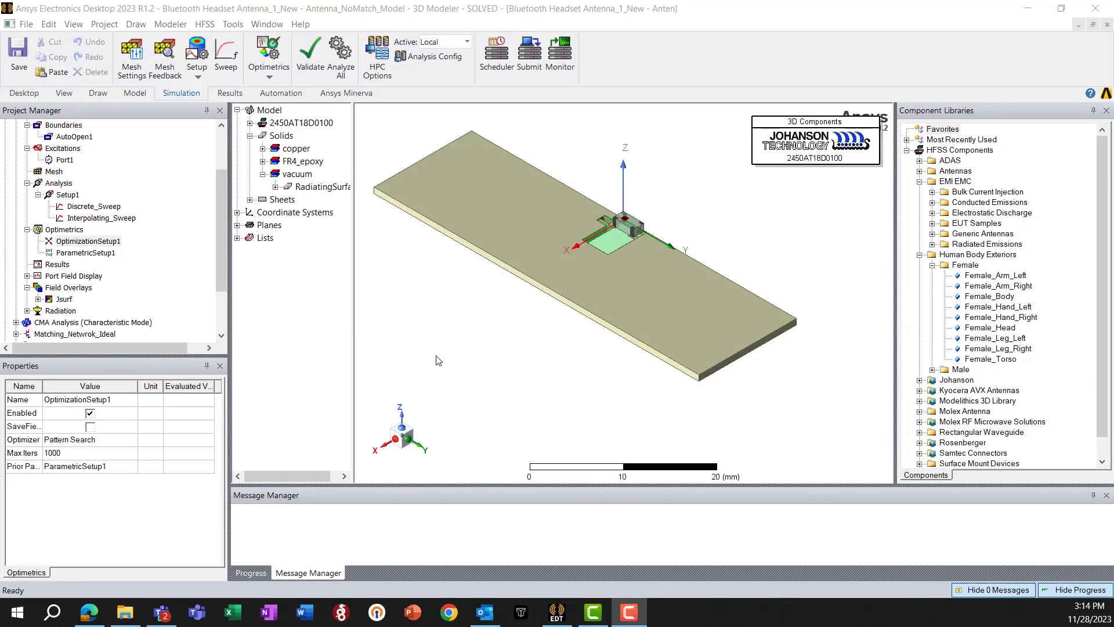
# Examine the solved Setup1's convergence as a plot and a table, and check its solution profile.
pyautogui.rightClick(71, 196)
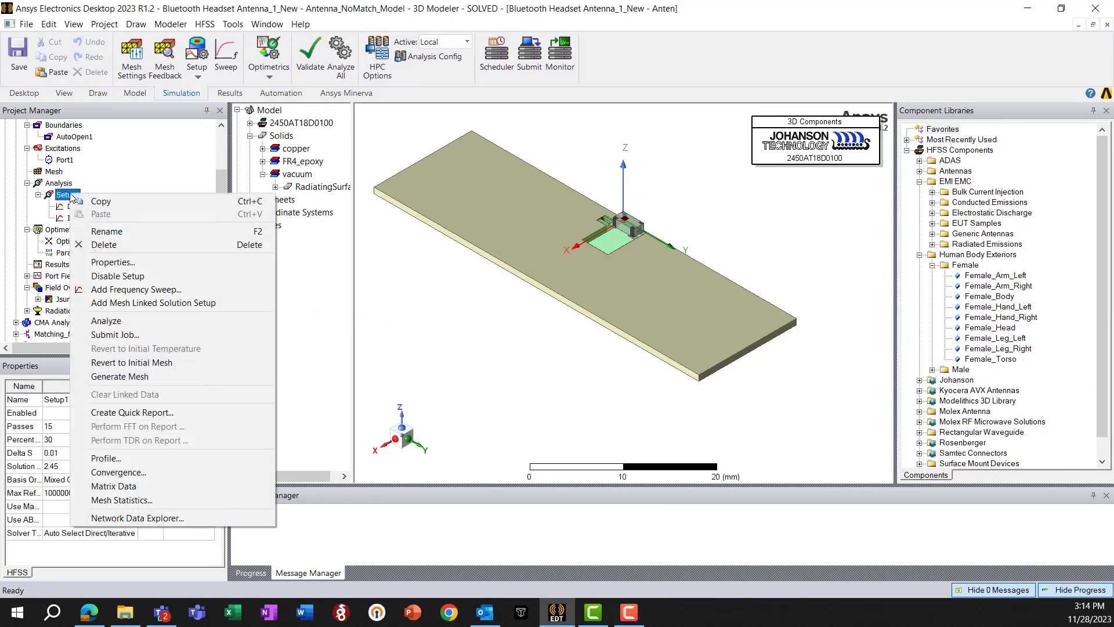
pyautogui.click(117, 473)
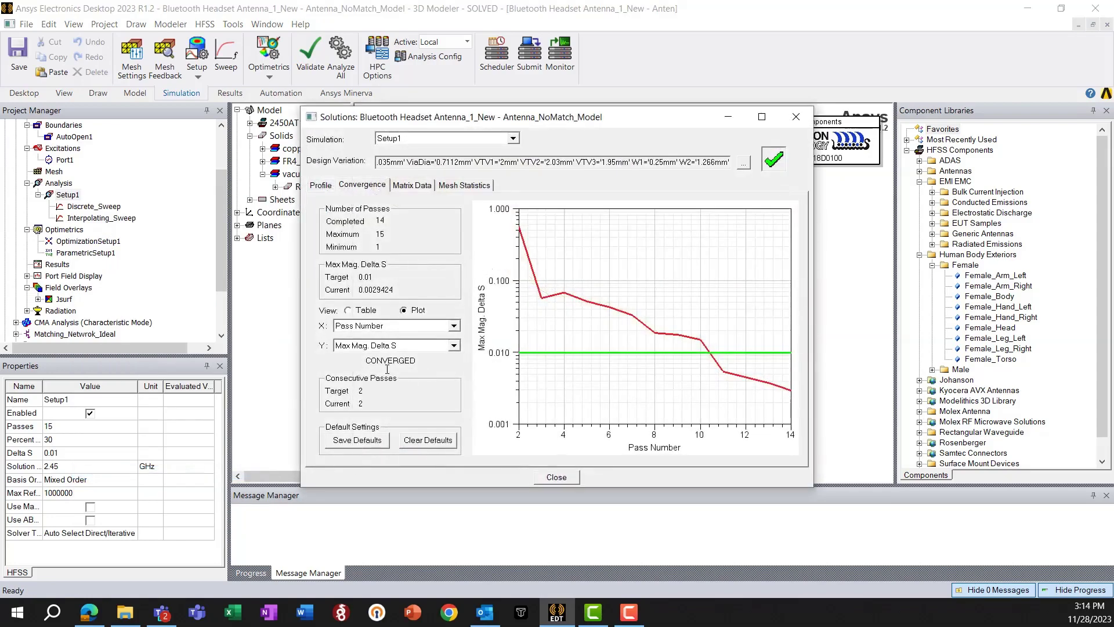
pyautogui.click(349, 310)
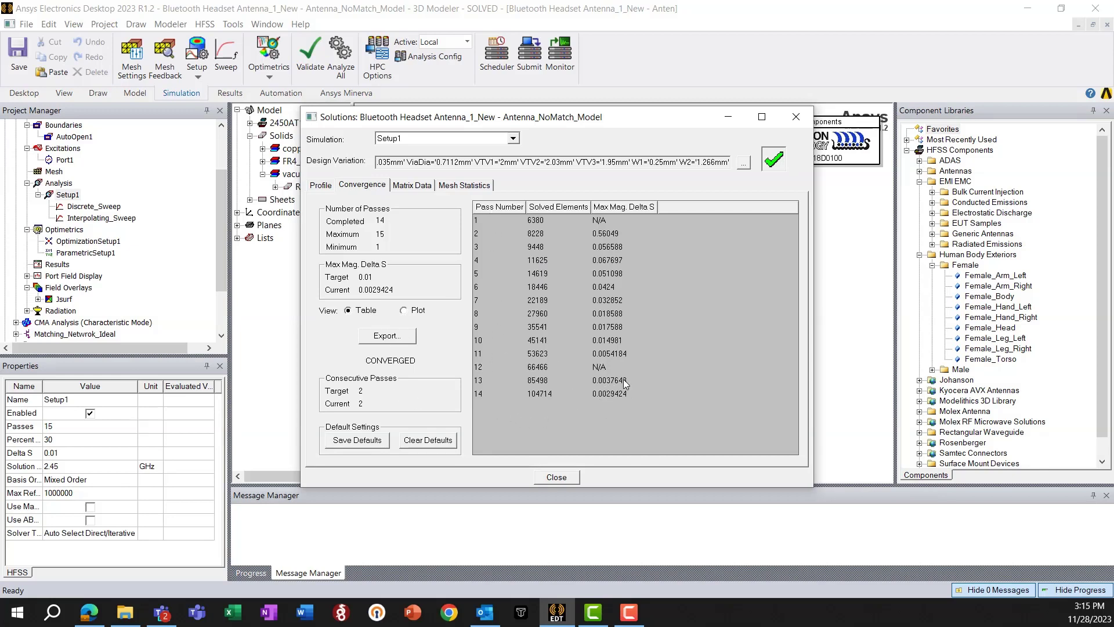
pyautogui.click(320, 187)
pyautogui.click(363, 186)
pyautogui.click(796, 118)
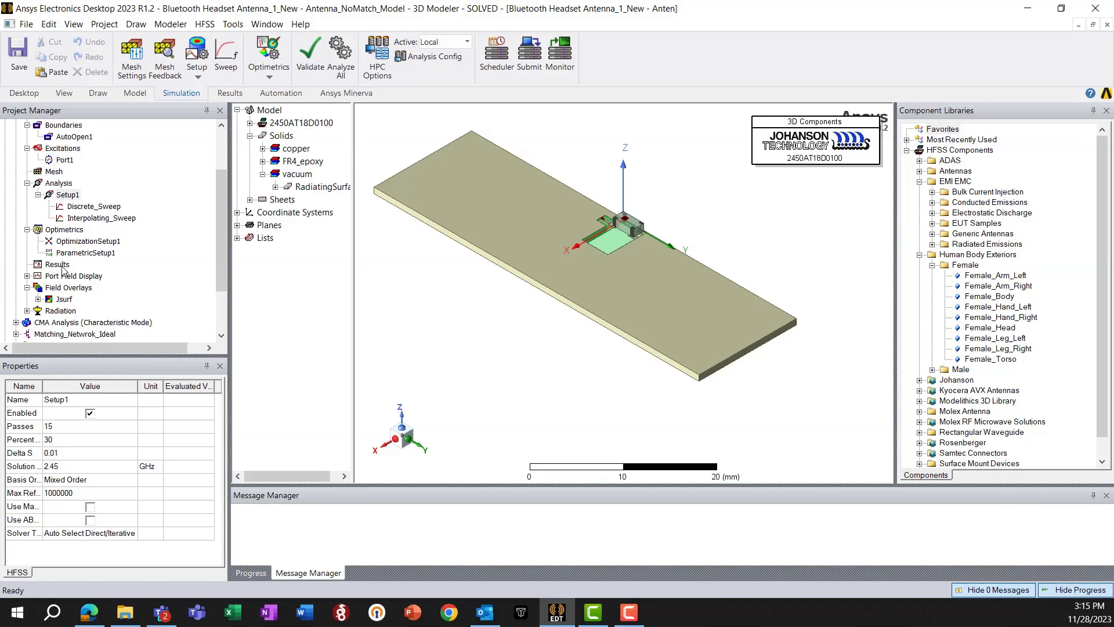
# Create a rectangular modal solution plot of dB(S(Port1,Port1)) against frequency from Interpolating_Sweep, using all GY values.
pyautogui.rightClick(61, 266)
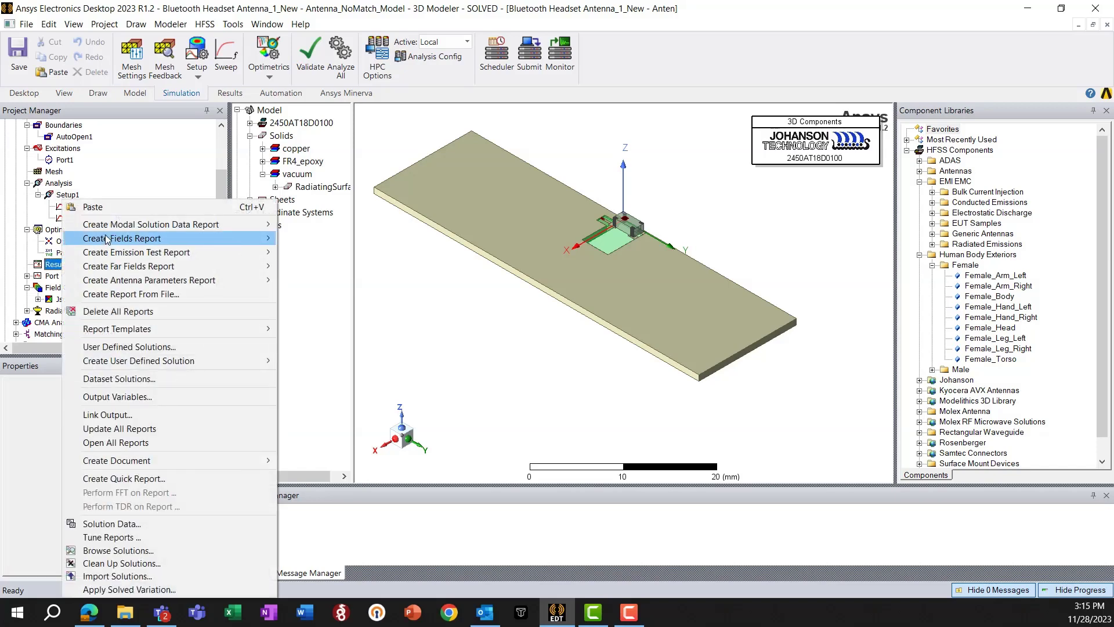
pyautogui.moveTo(122, 230)
pyautogui.click(327, 225)
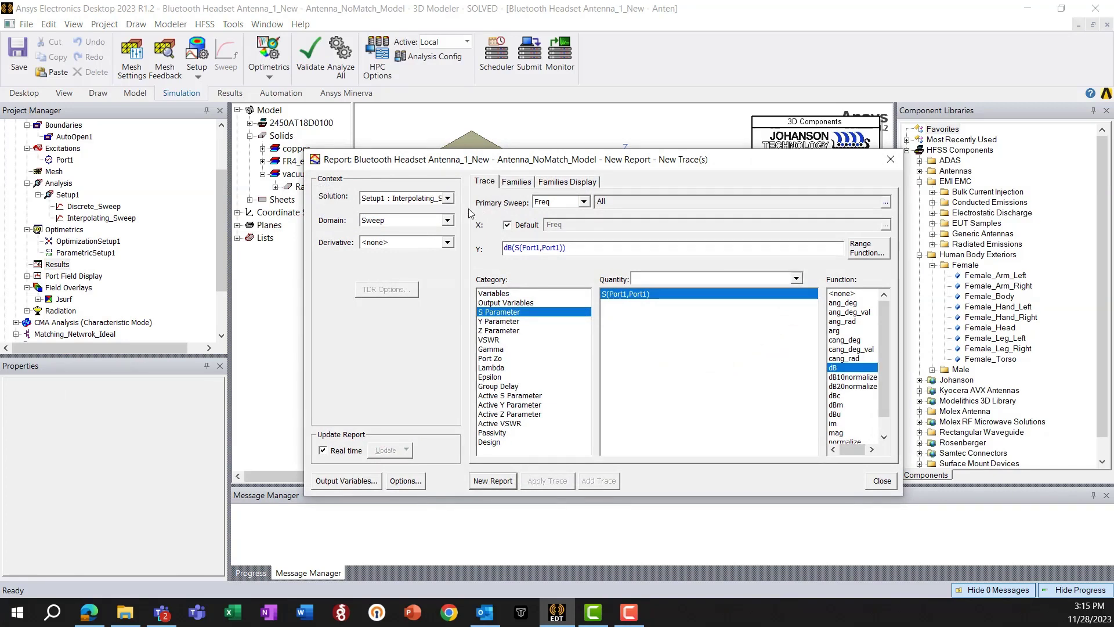
pyautogui.click(450, 199)
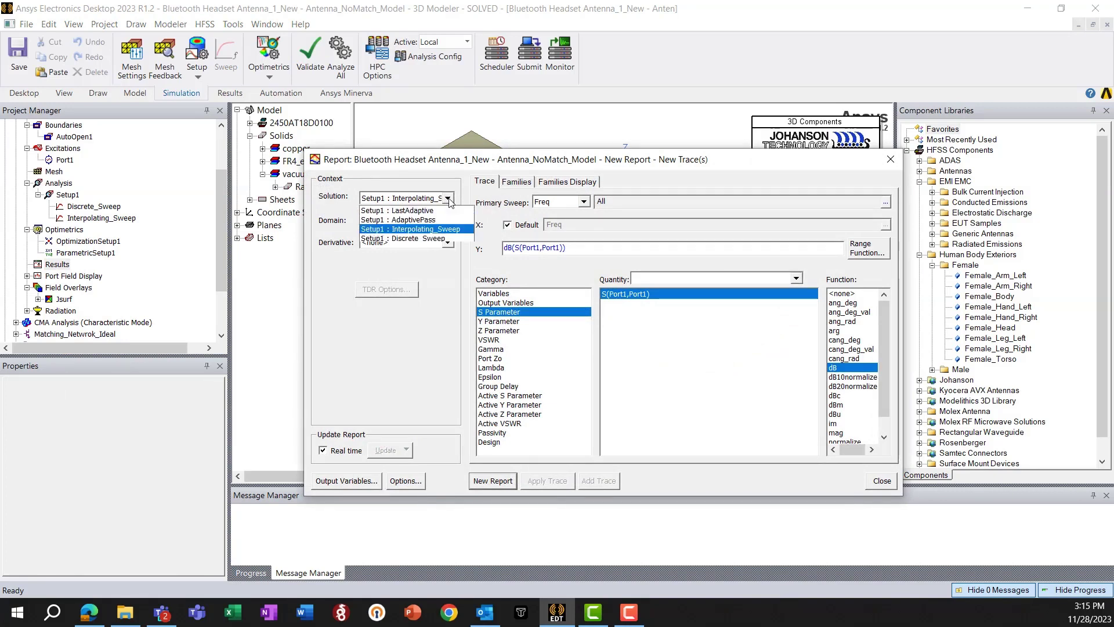
pyautogui.click(432, 234)
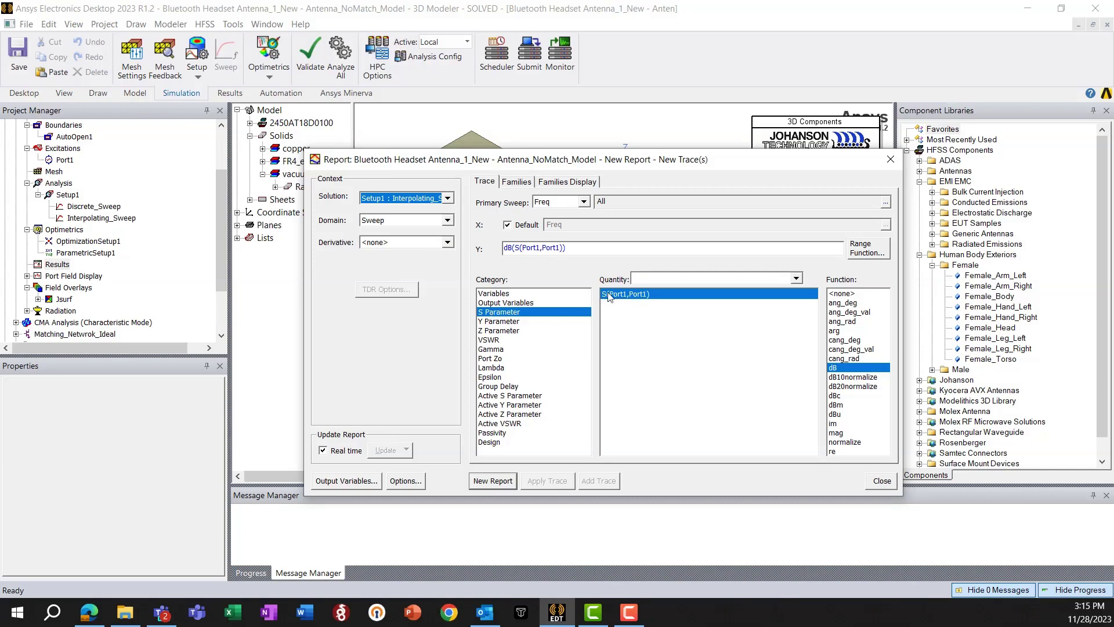
pyautogui.click(518, 182)
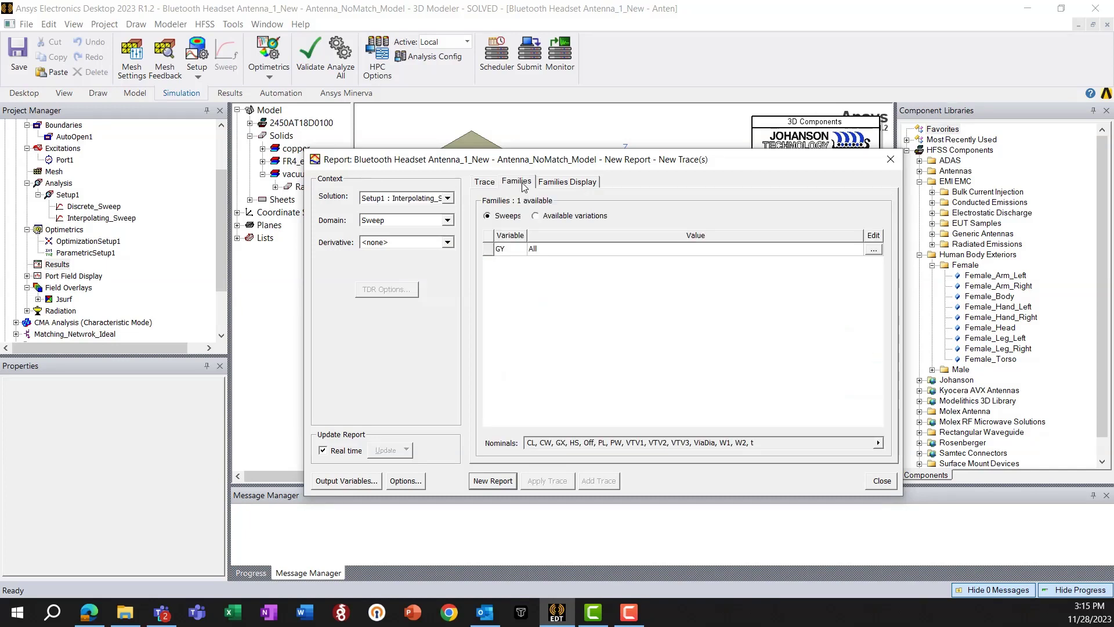
pyautogui.click(874, 249)
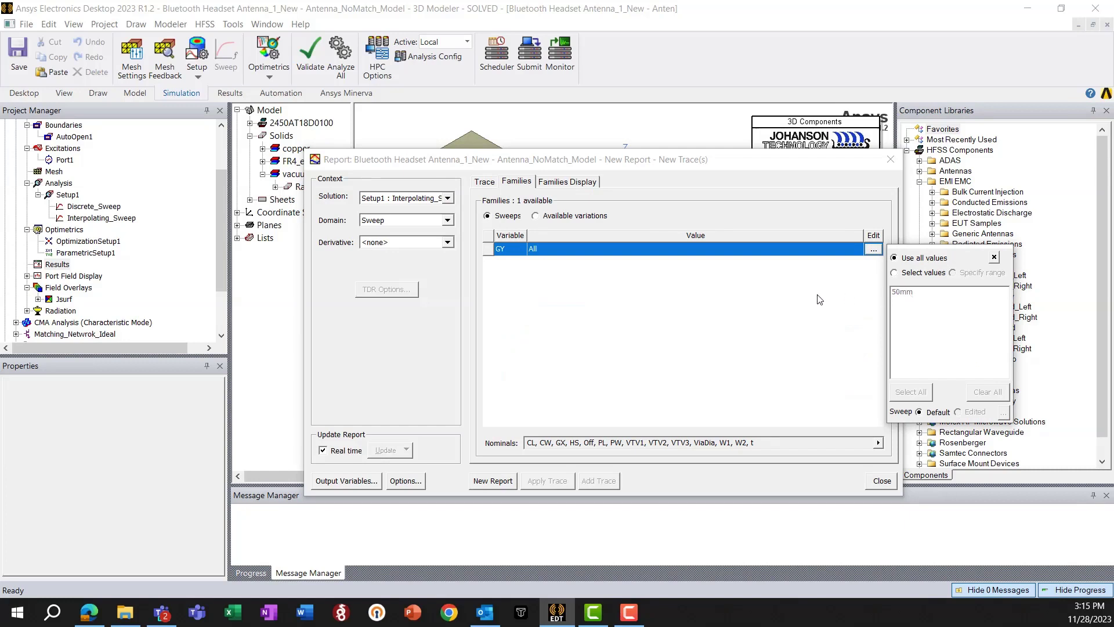
pyautogui.click(735, 300)
pyautogui.click(485, 181)
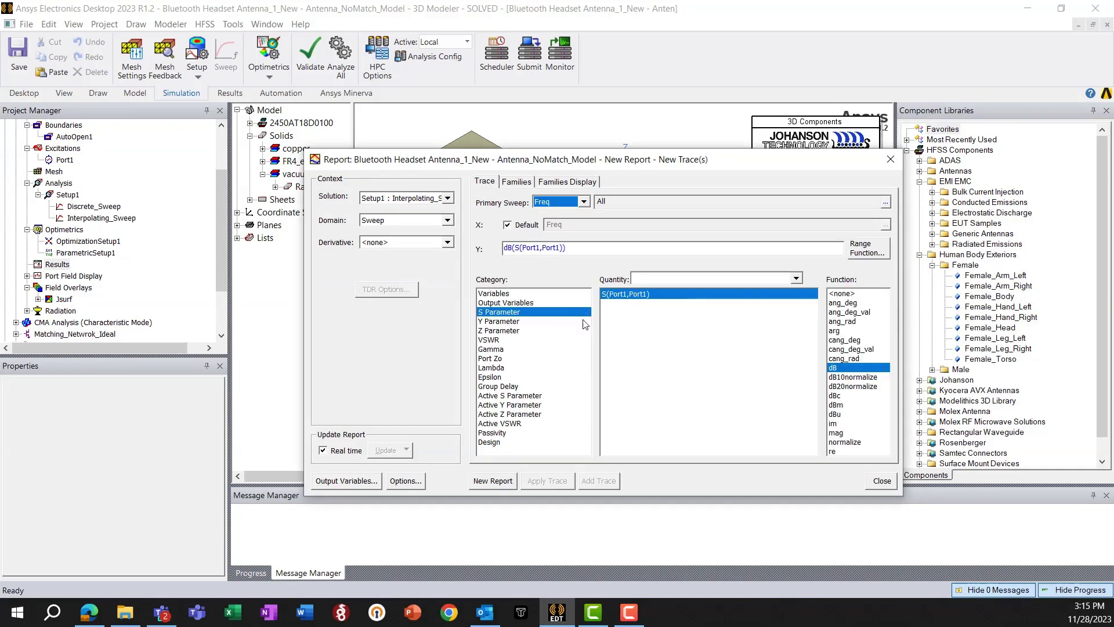
pyautogui.click(493, 481)
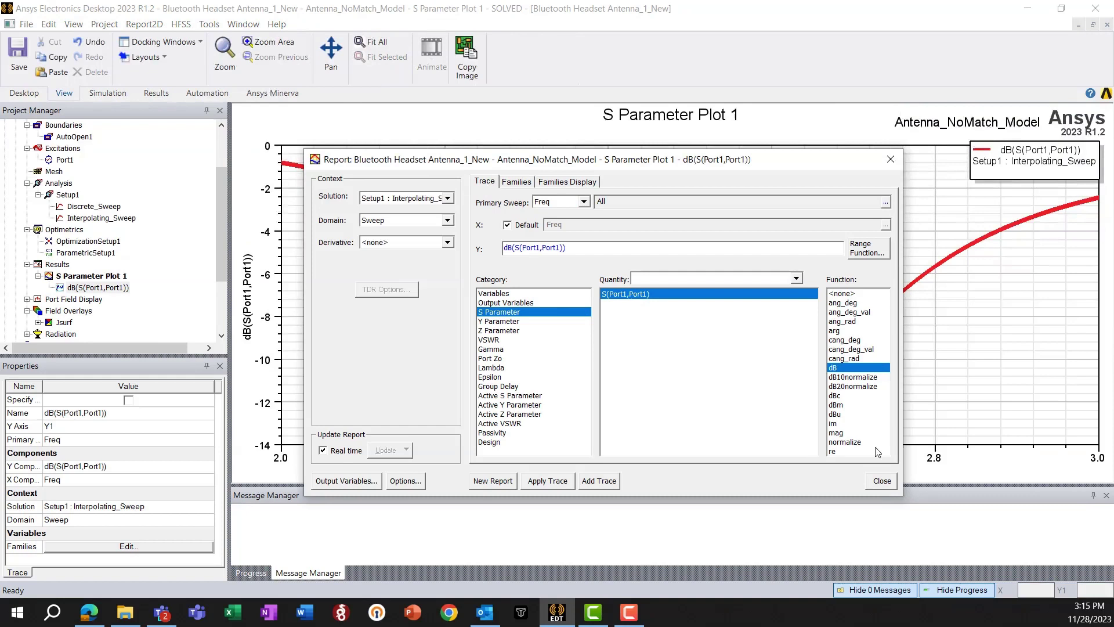
pyautogui.click(882, 482)
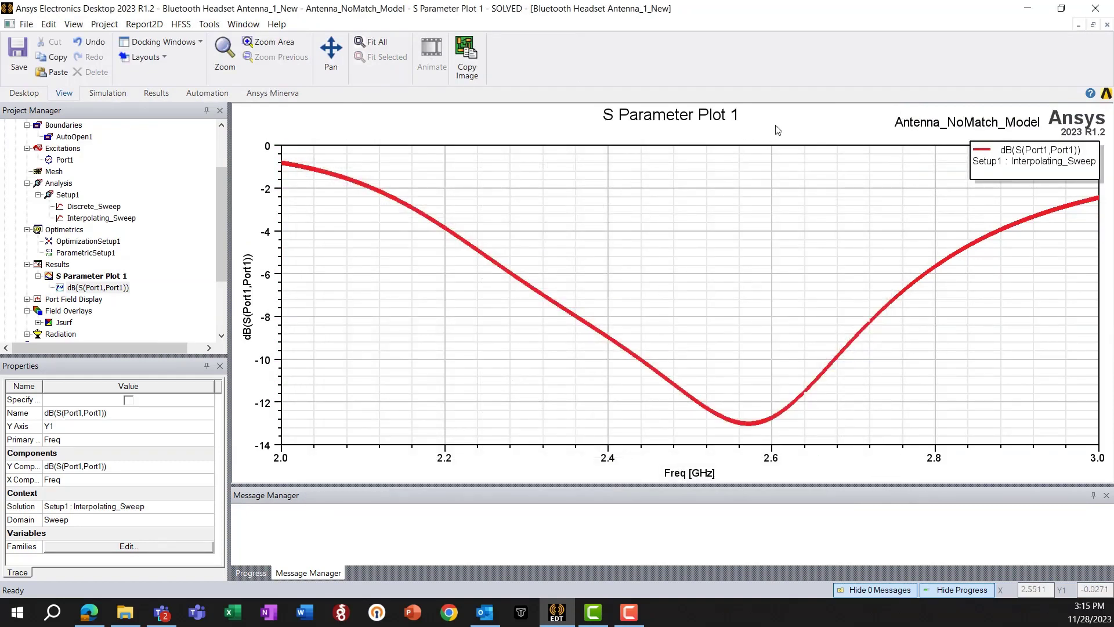
# Add an X marker to S Parameter Plot 1 near the start of the frequency axis.
pyautogui.click(752, 165)
pyautogui.rightClick(614, 184)
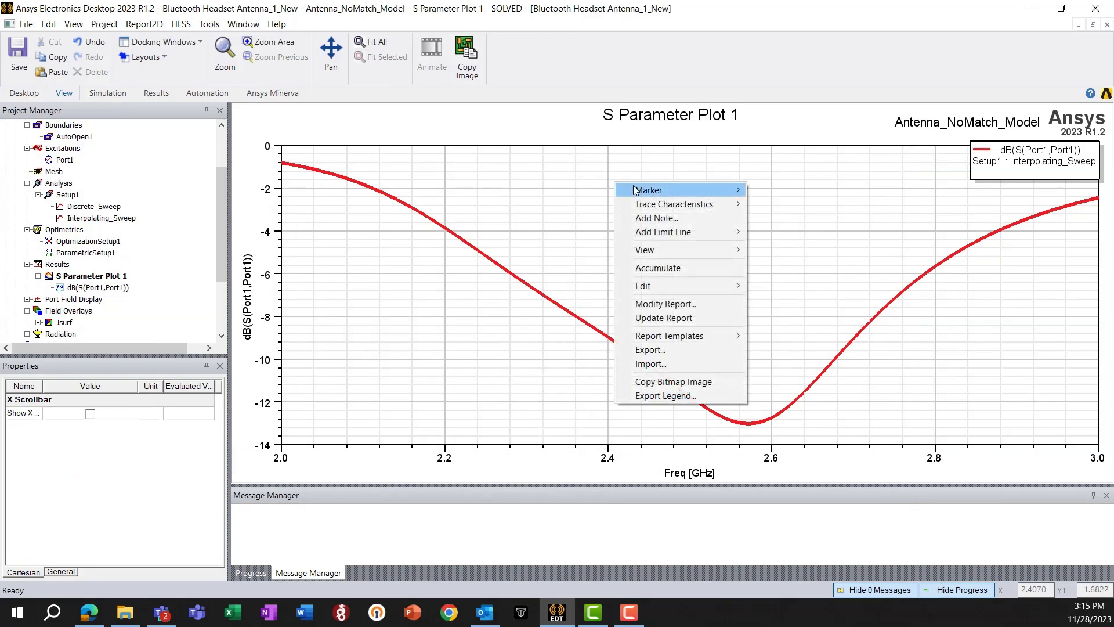
pyautogui.moveTo(667, 190)
pyautogui.click(789, 281)
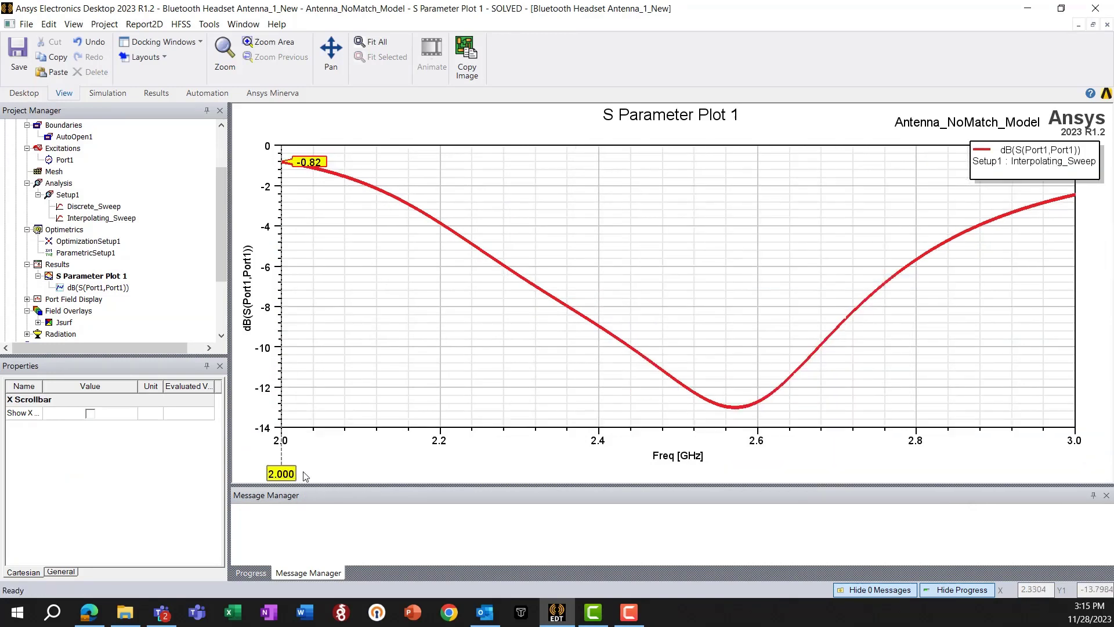
pyautogui.moveTo(279, 473); pyautogui.dragTo(291, 466)
# Set the X marker's frequency value to 2.4 GHz.
pyautogui.doubleClick(282, 473)
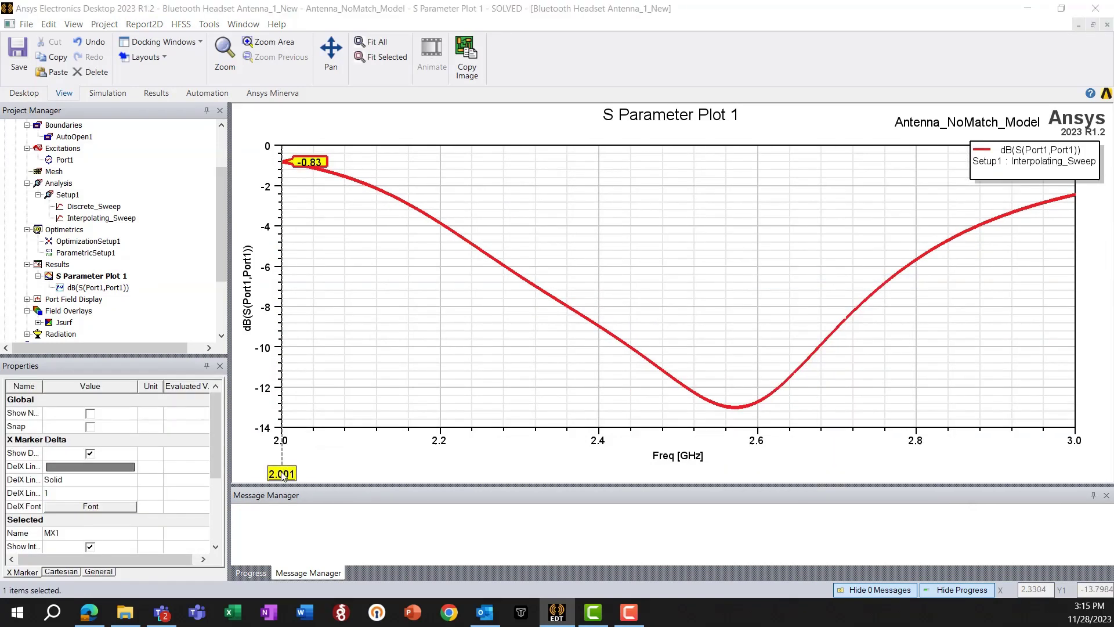
pyautogui.scroll(-3, 491, 294)
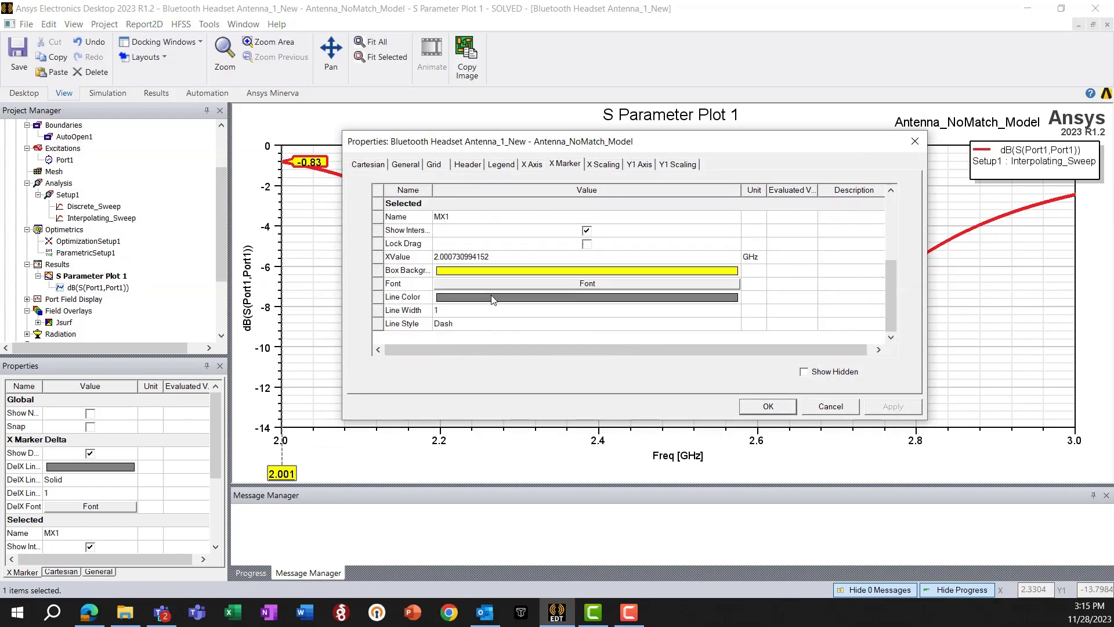
pyautogui.click(472, 257)
pyautogui.write('2')
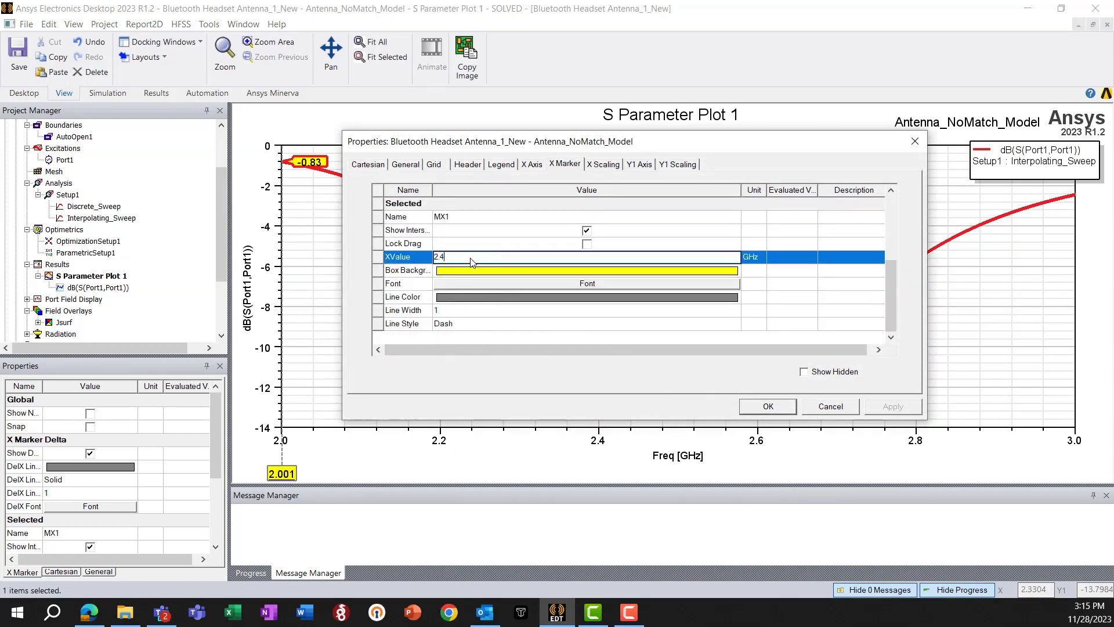
pyautogui.write('.4')
pyautogui.press('Return')
pyautogui.click(893, 406)
pyautogui.click(769, 406)
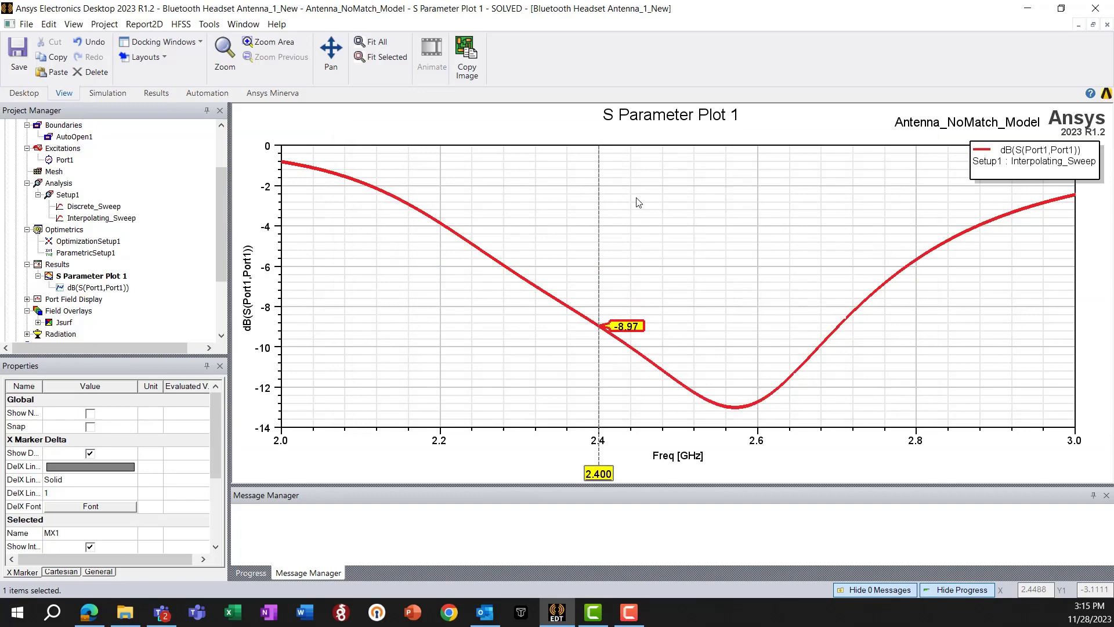
# Add a second X marker to S Parameter Plot 1 and set its frequency value to 2.5 GHz.
pyautogui.rightClick(638, 202)
pyautogui.moveTo(667, 206)
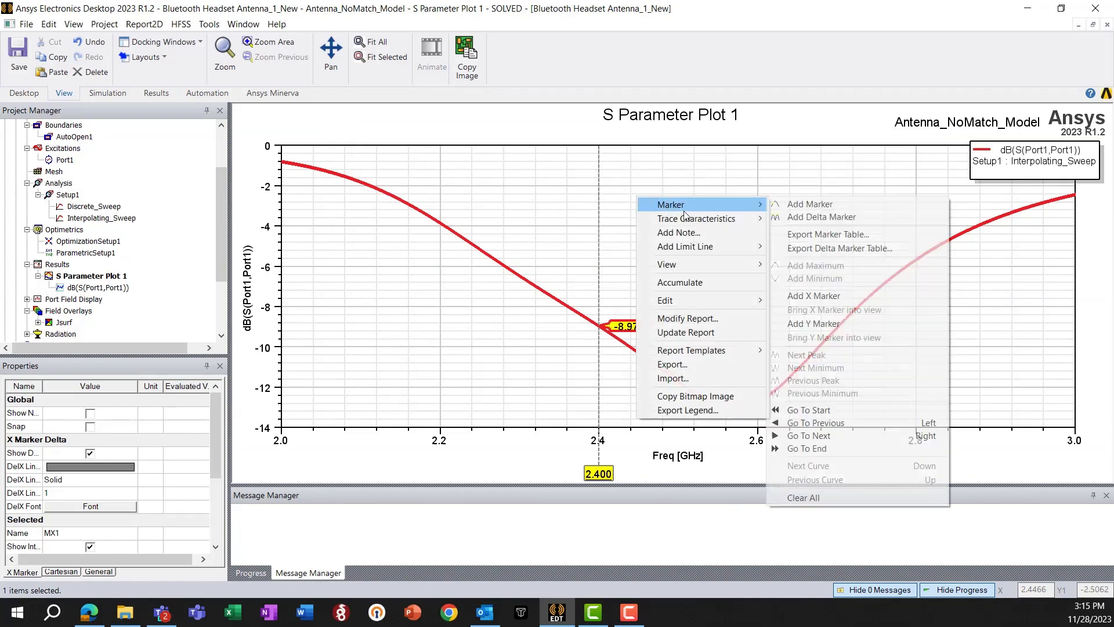
pyautogui.click(803, 301)
pyautogui.doubleClick(281, 474)
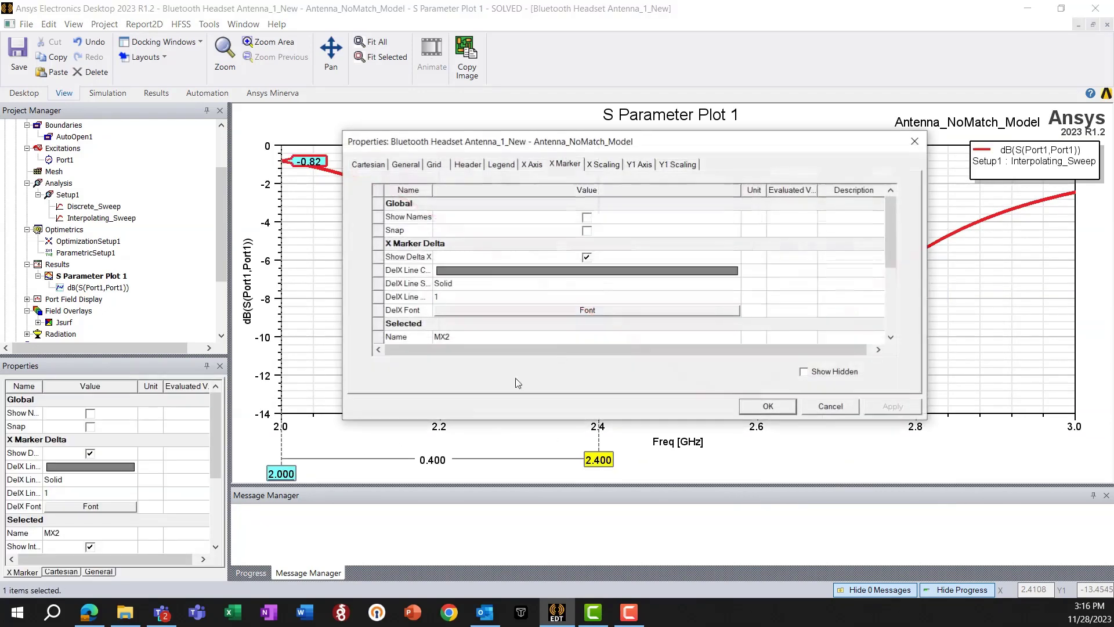
pyautogui.scroll(-3, 464, 267)
pyautogui.click(458, 257)
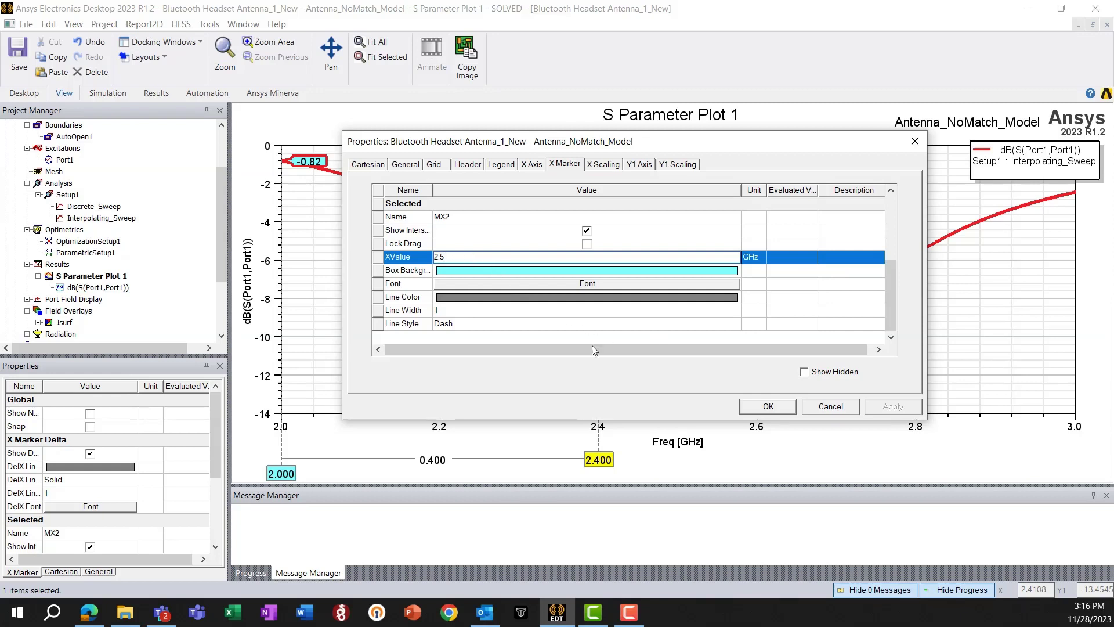
pyautogui.click(777, 408)
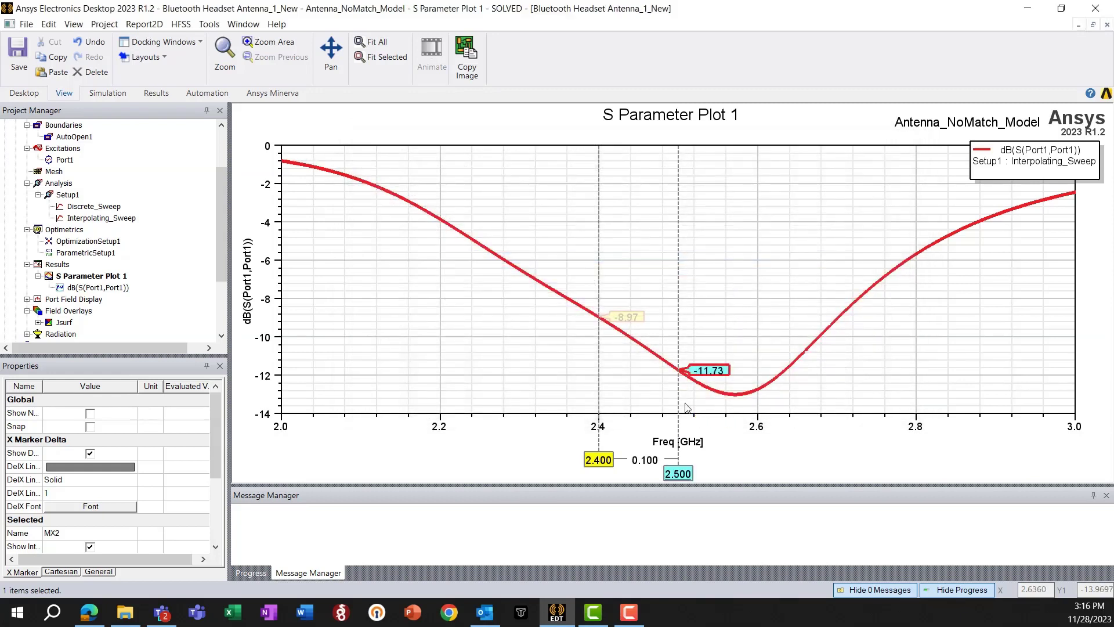
pyautogui.click(754, 126)
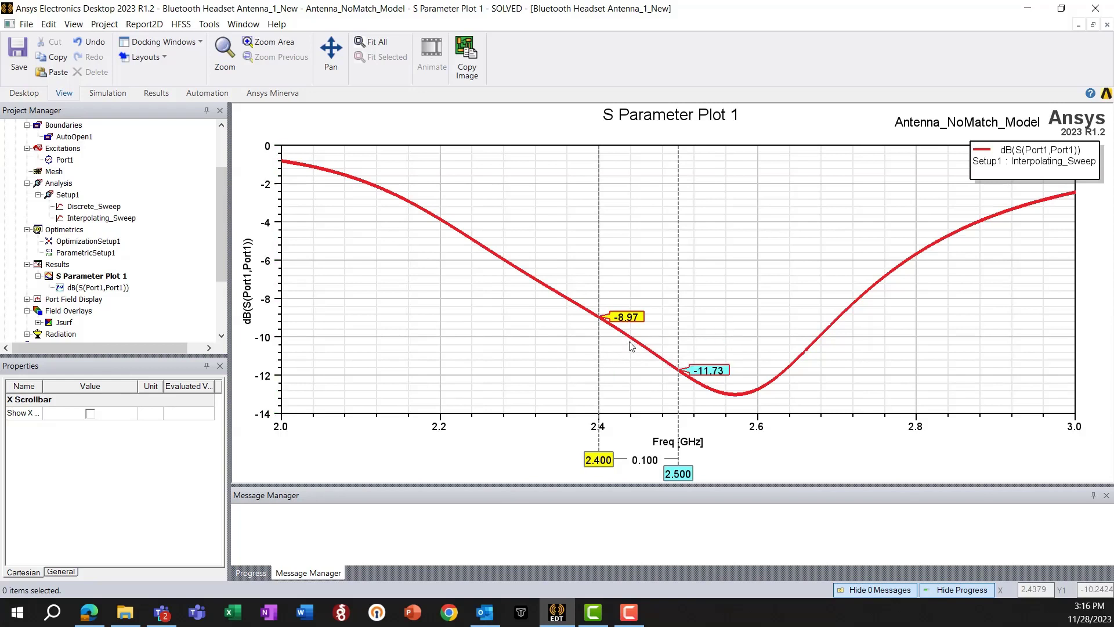
# Create a modal solution Smith chart of S(Port1,Port1) from Interpolating_Sweep.
pyautogui.rightClick(55, 264)
pyautogui.moveTo(102, 230)
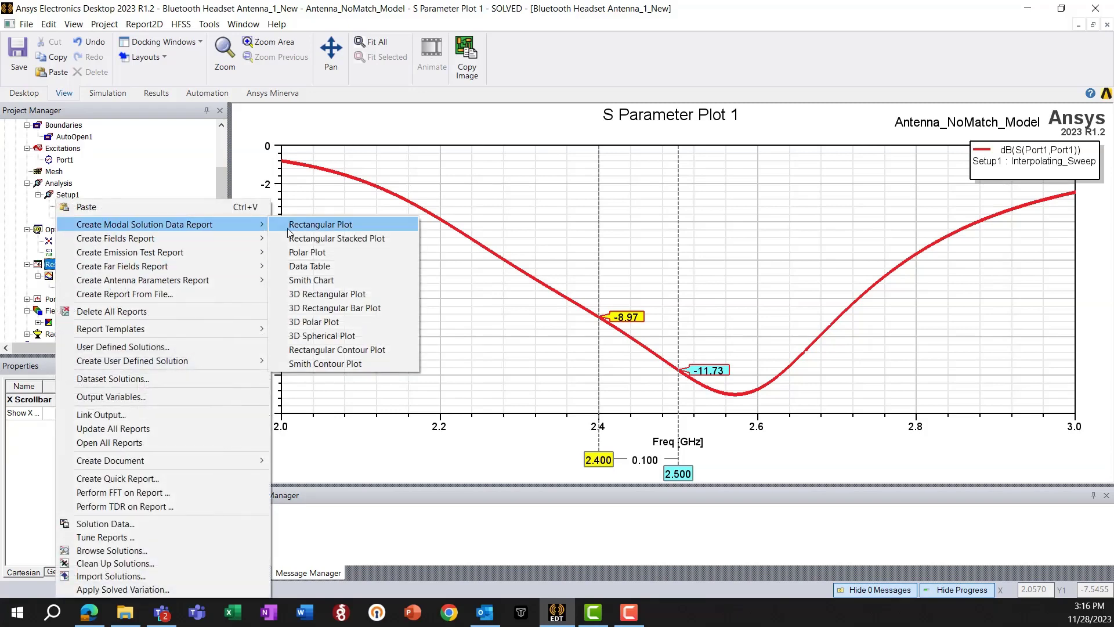
pyautogui.click(307, 280)
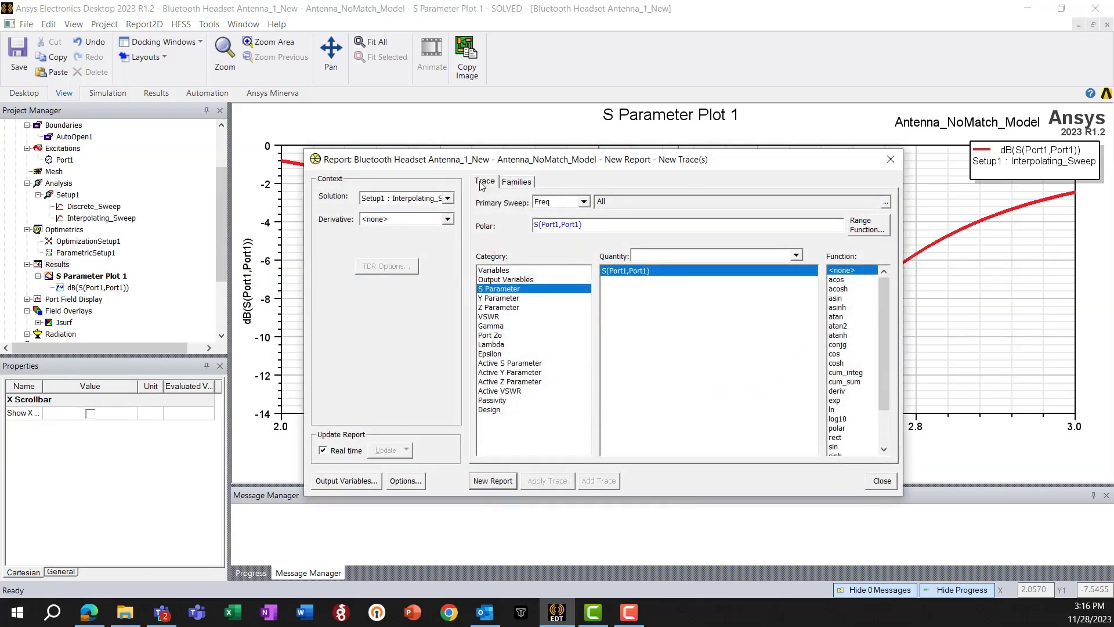
pyautogui.moveTo(511, 162); pyautogui.dragTo(492, 101)
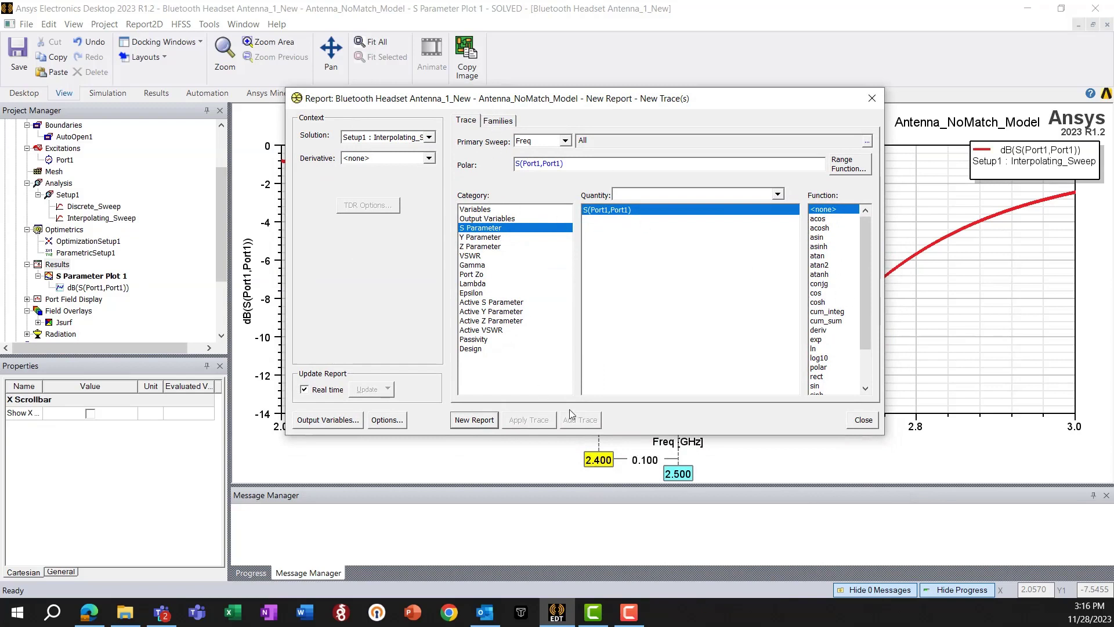
pyautogui.click(429, 137)
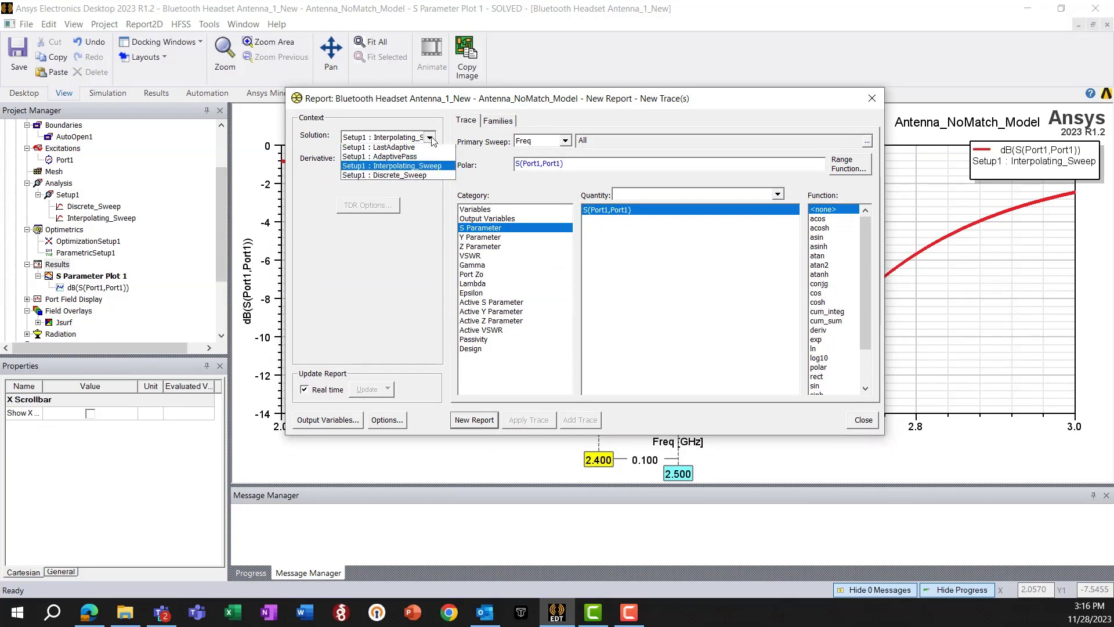
pyautogui.click(420, 171)
pyautogui.click(474, 420)
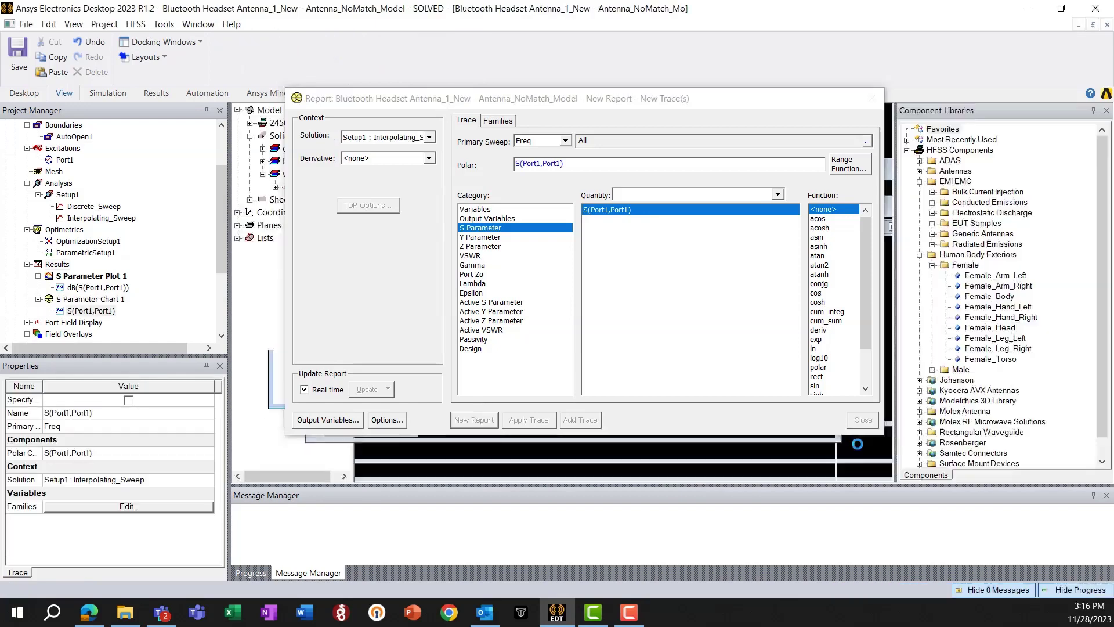
pyautogui.click(864, 421)
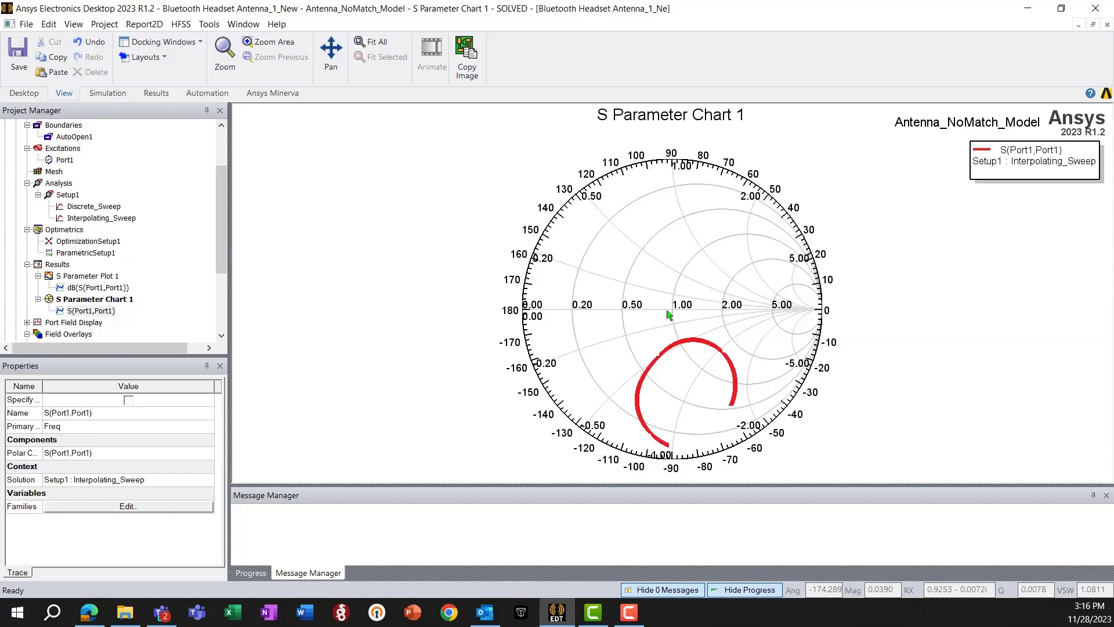
# Display the Mag_Jsurf1 surface current overlay on the Antenna_NoMatch_Model geometry and inspect its distribution over the board.
pyautogui.scroll(2, 221, 242)
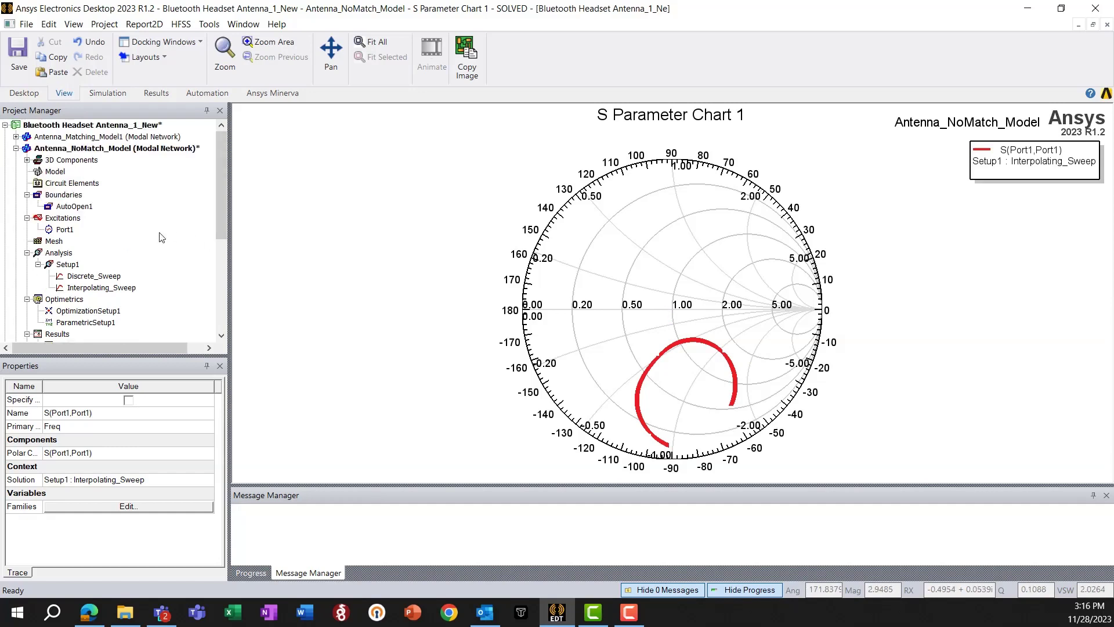
pyautogui.doubleClick(89, 150)
pyautogui.scroll(-4, 103, 273)
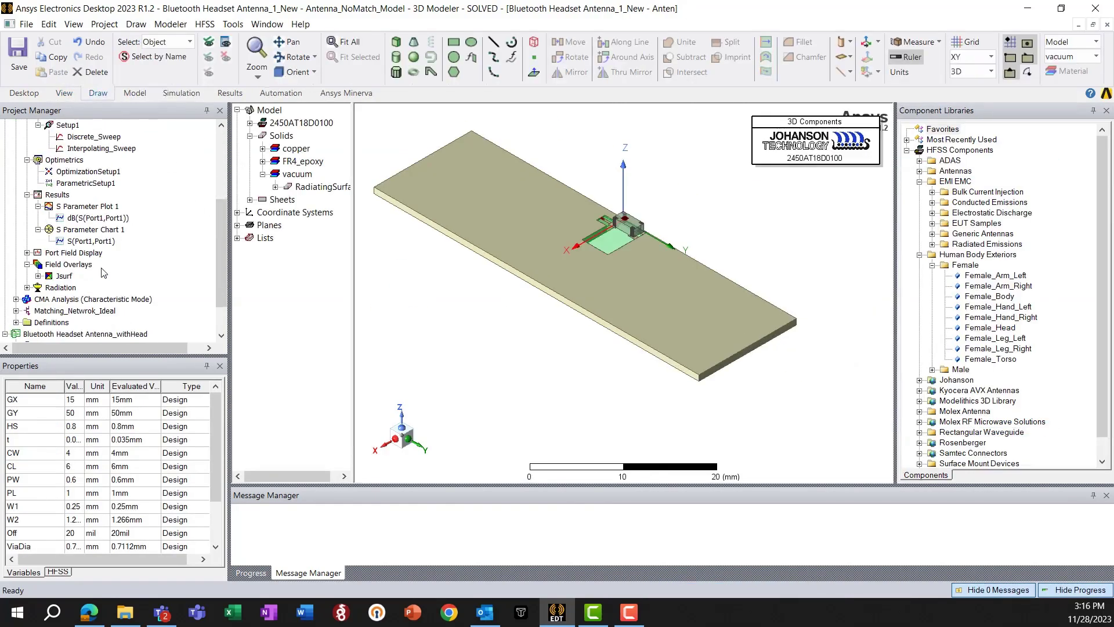
pyautogui.scroll(3, 104, 273)
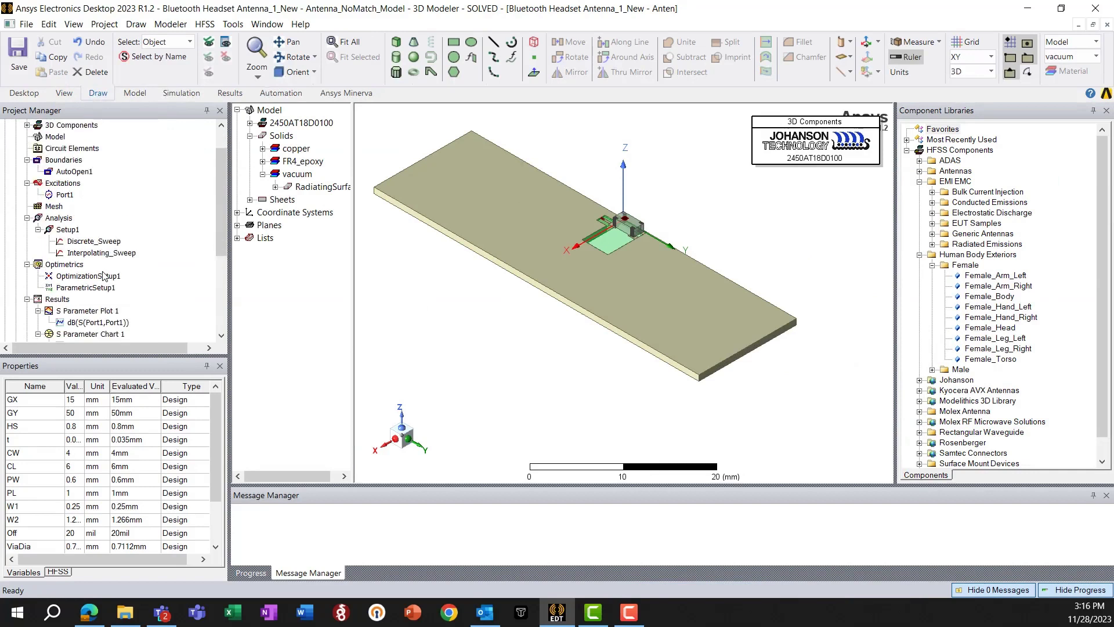
pyautogui.scroll(-4, 104, 275)
pyautogui.click(39, 241)
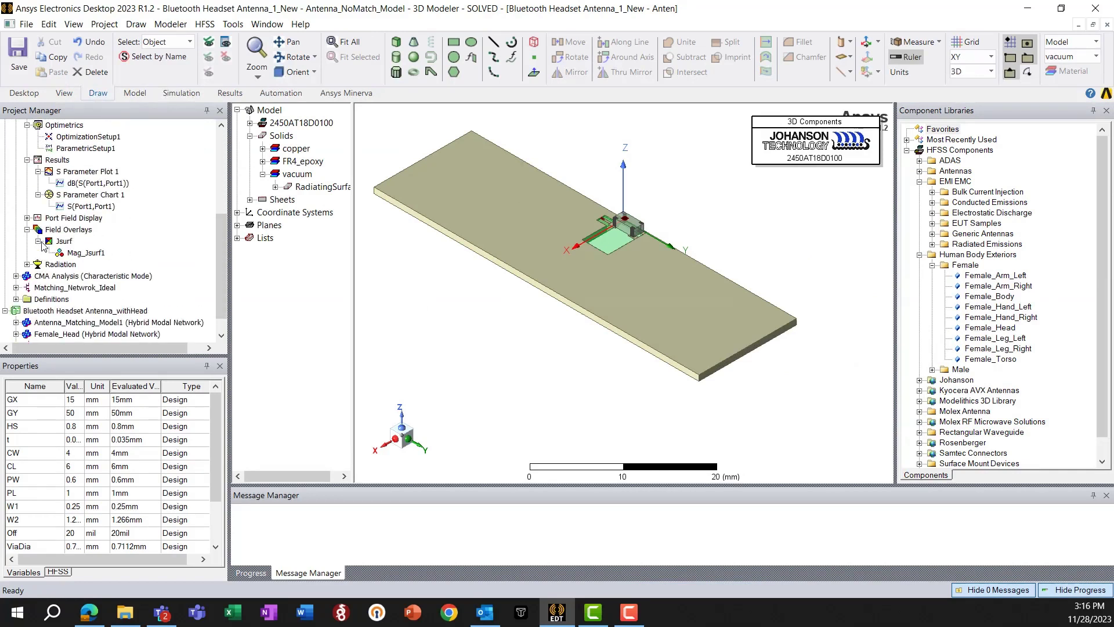
pyautogui.click(84, 253)
pyautogui.scroll(-2, 630, 297)
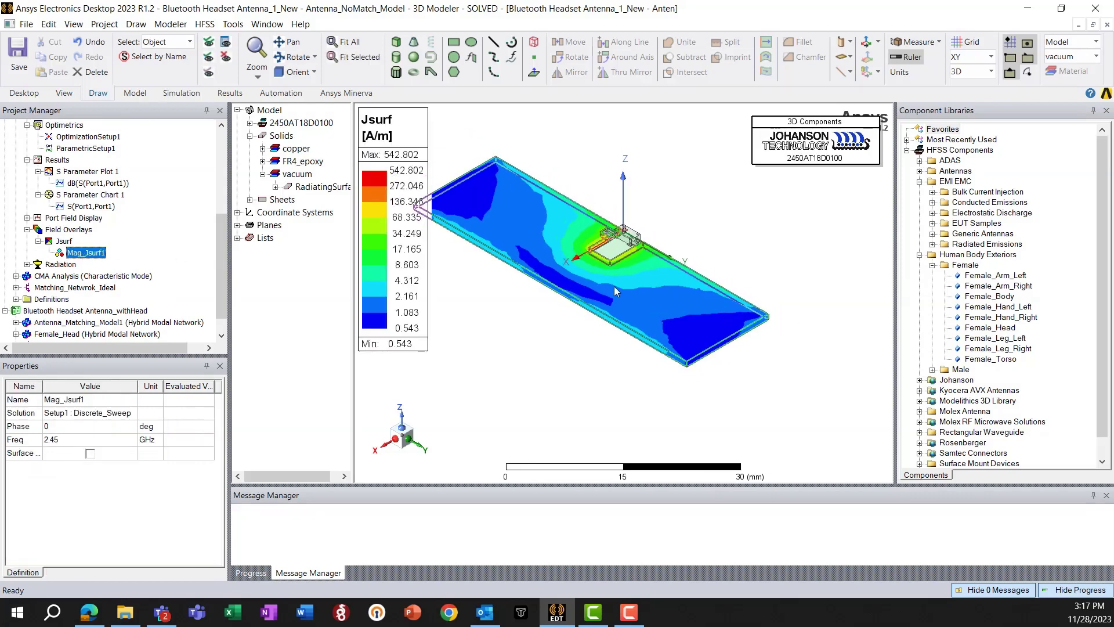
pyautogui.scroll(3, 519, 258)
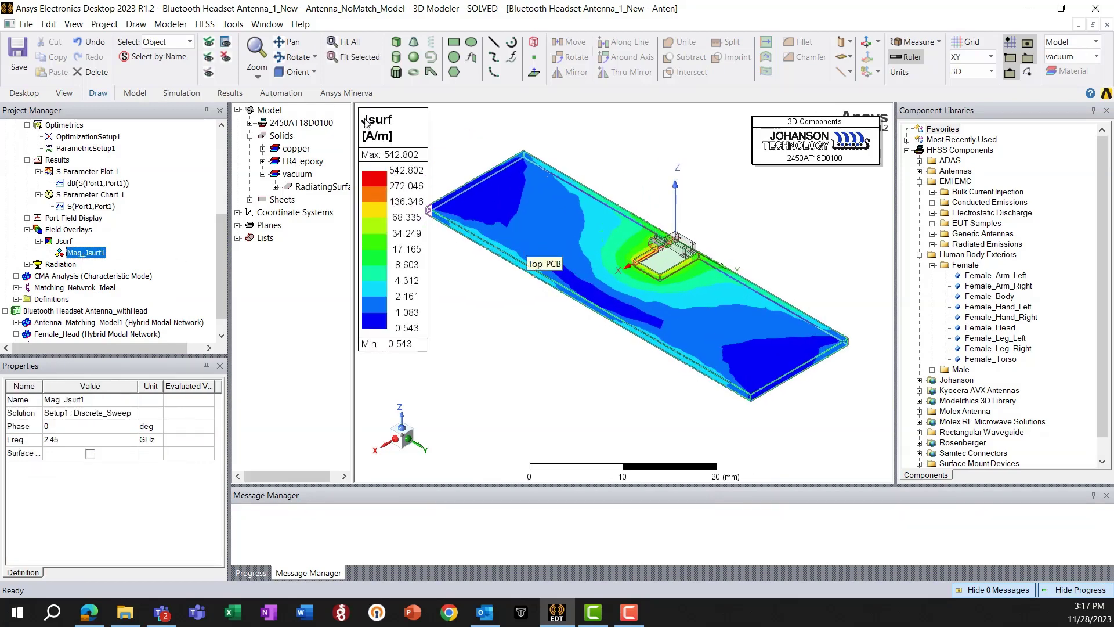
pyautogui.click(293, 57)
pyautogui.moveTo(654, 334); pyautogui.dragTo(599, 335)
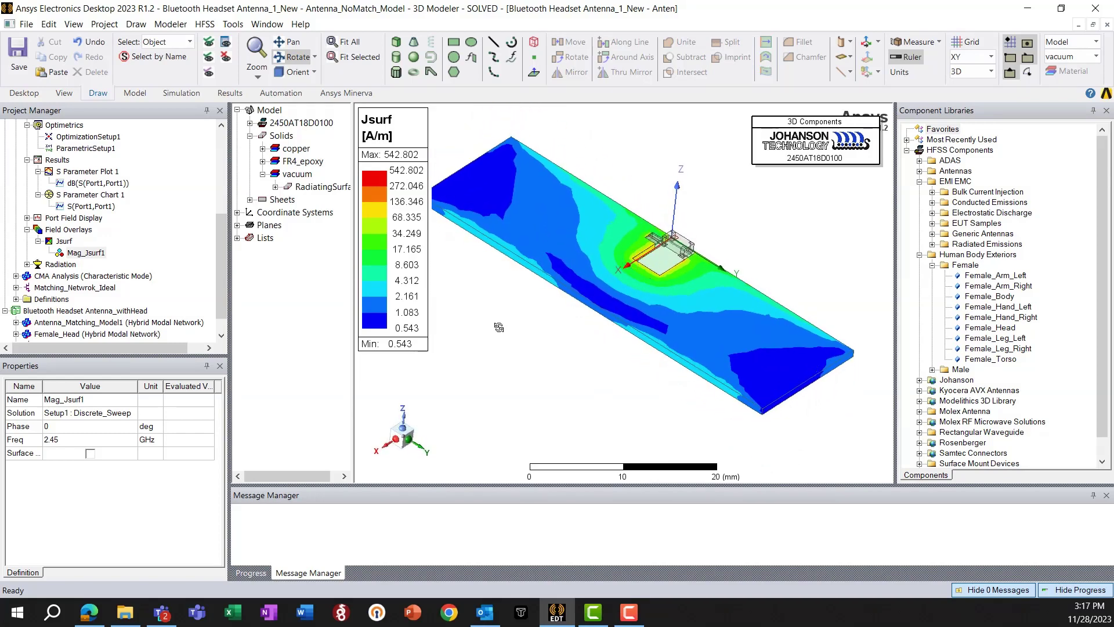
# Review the marked dB(S(Port1,Port1)) curve in S Parameter Plot 1 and the Antenna_NoMatch_Model geometry.
pyautogui.click(93, 174)
pyautogui.doubleClick(93, 174)
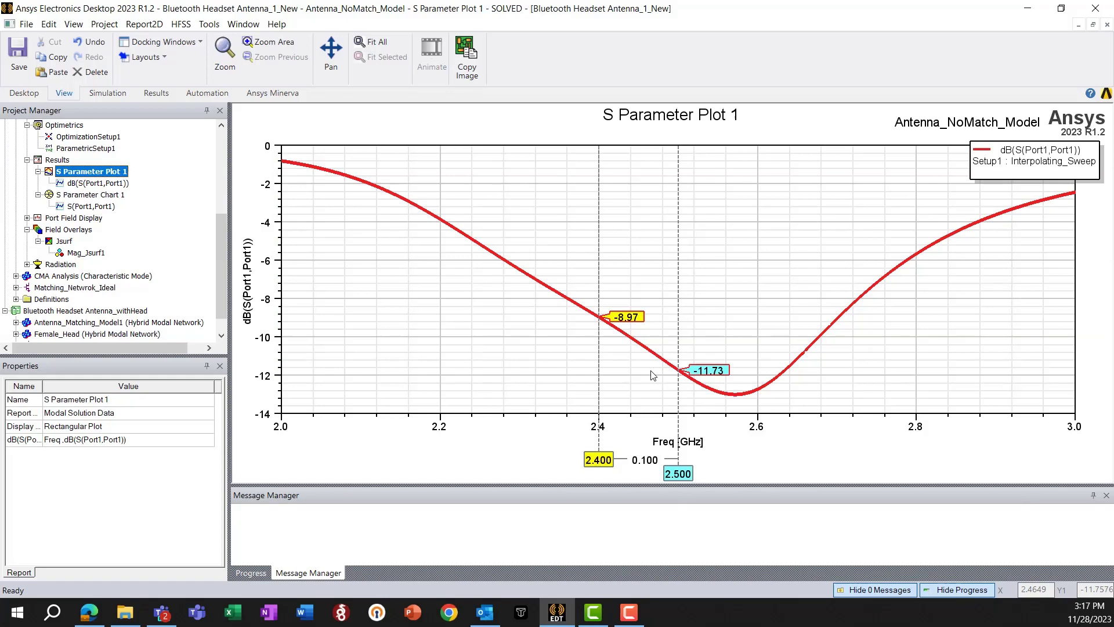
pyautogui.scroll(5, 96, 204)
pyautogui.doubleClick(100, 149)
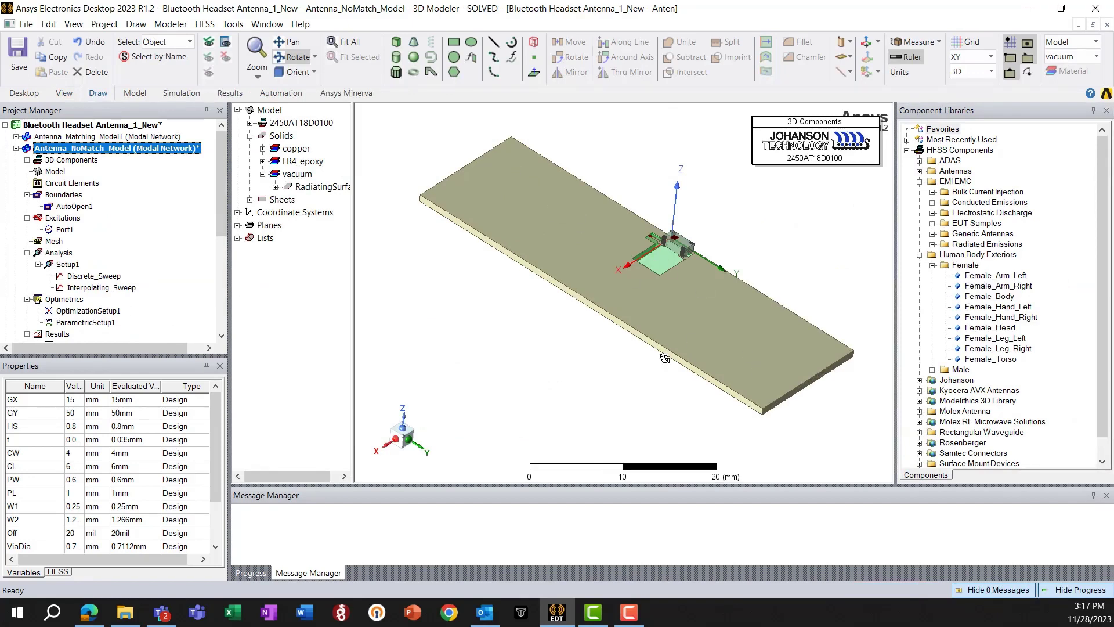
pyautogui.scroll(-3, 118, 296)
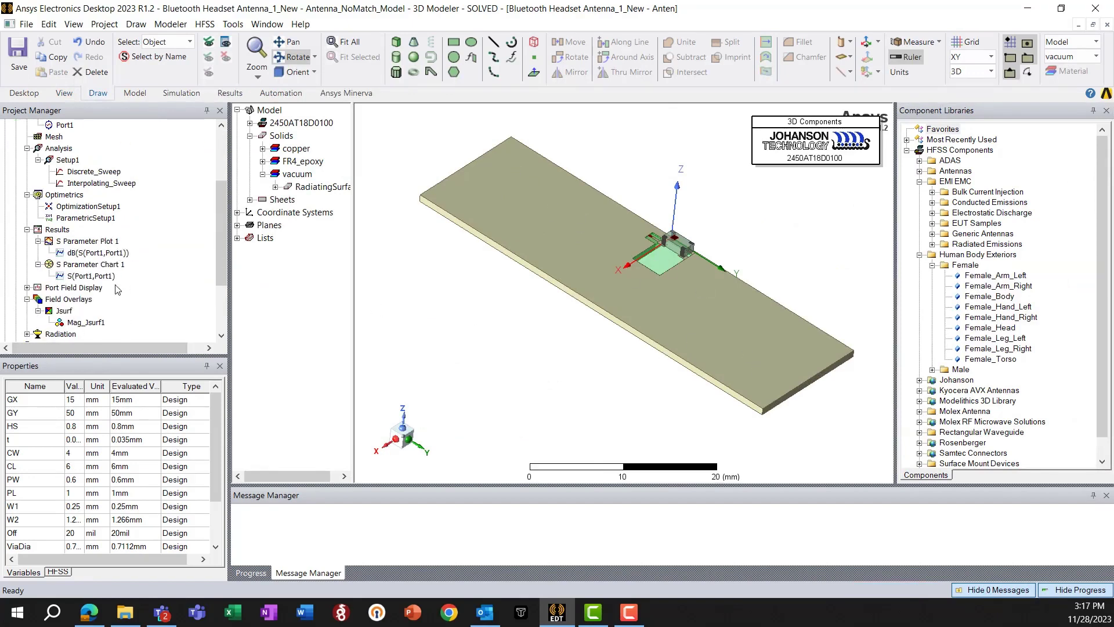
# Modify the S Parameter Plot 1 report definition on Interpolating_Sweep to use GY as its derivative variable.
pyautogui.doubleClick(93, 242)
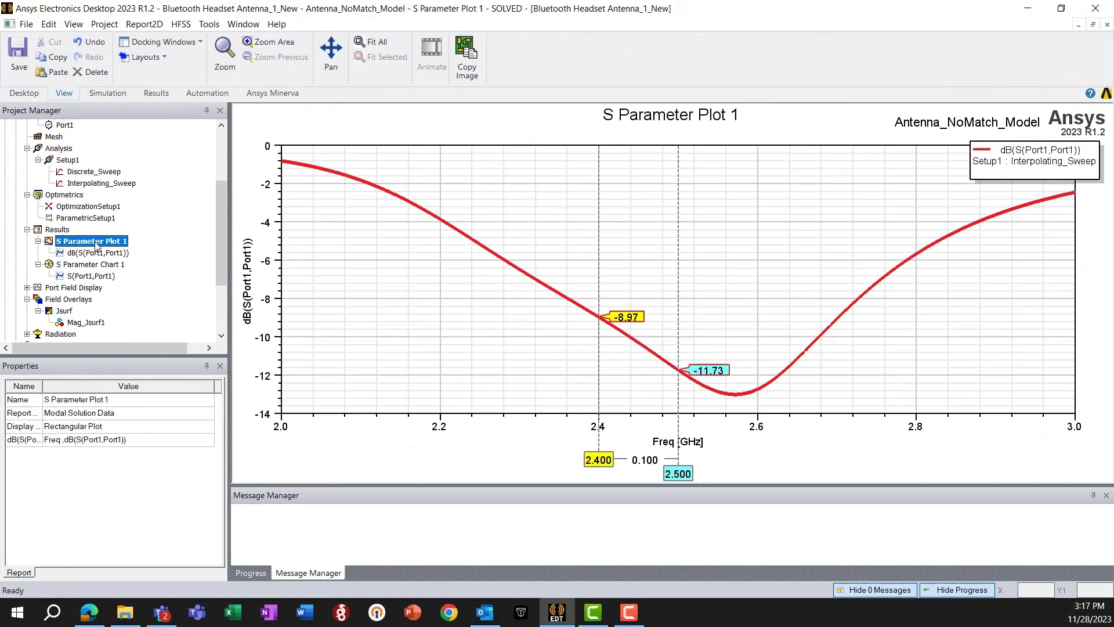
pyautogui.rightClick(95, 245)
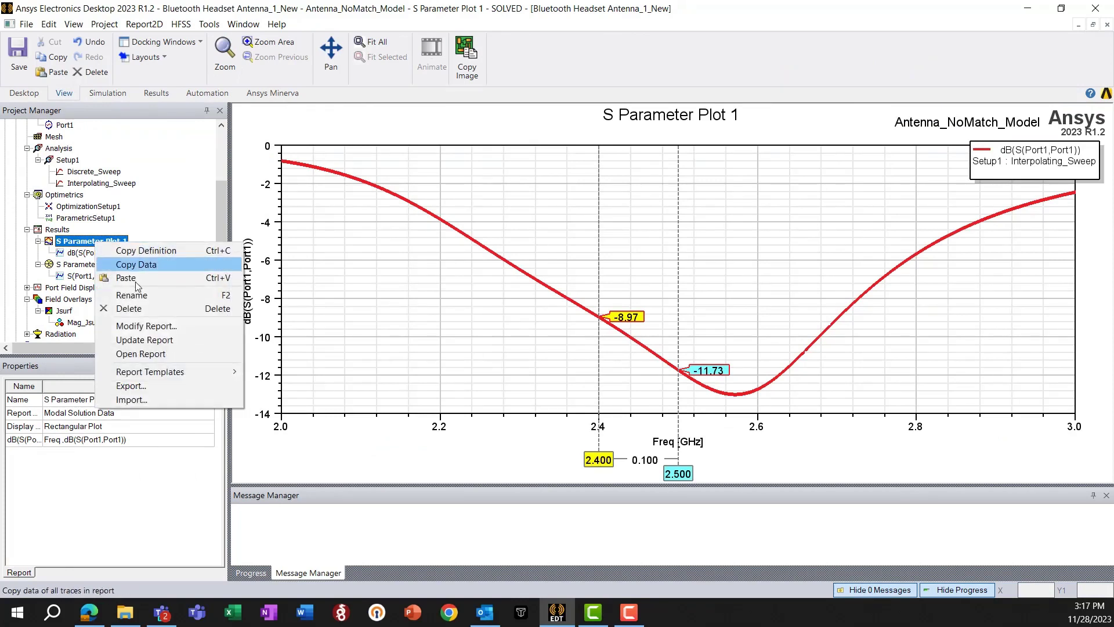
pyautogui.click(135, 326)
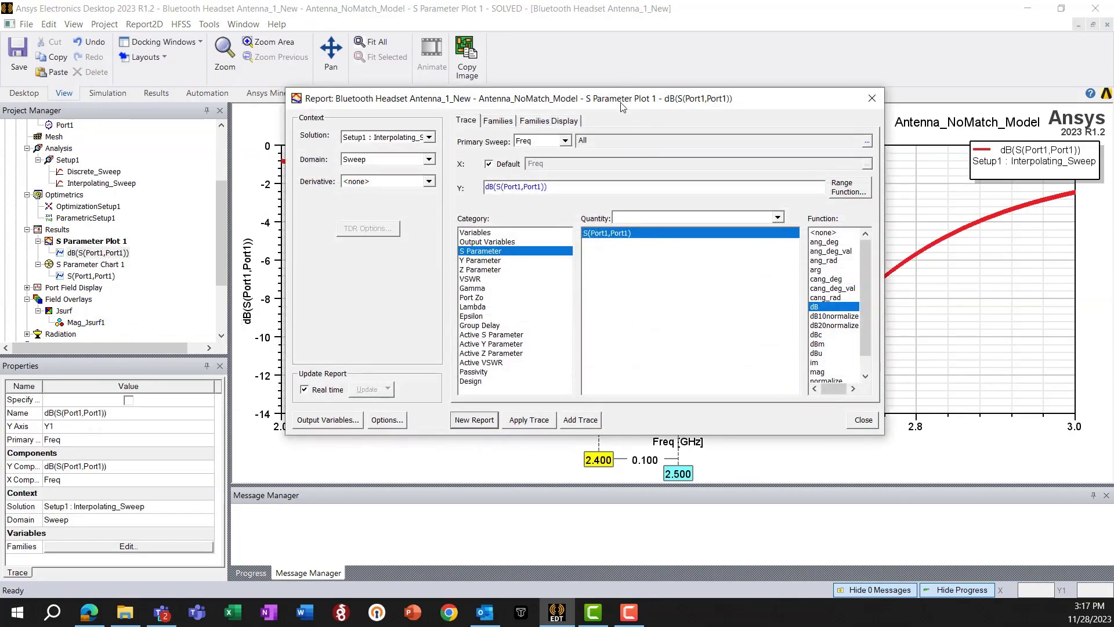
pyautogui.moveTo(622, 107); pyautogui.dragTo(473, 106)
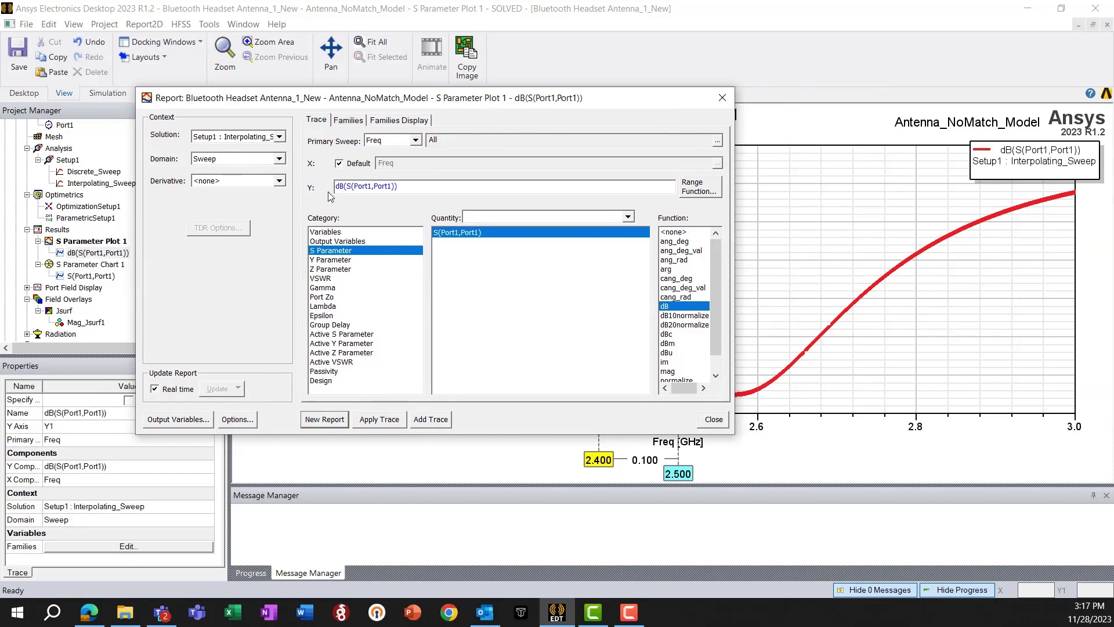
pyautogui.click(280, 137)
pyautogui.click(273, 168)
pyautogui.click(279, 181)
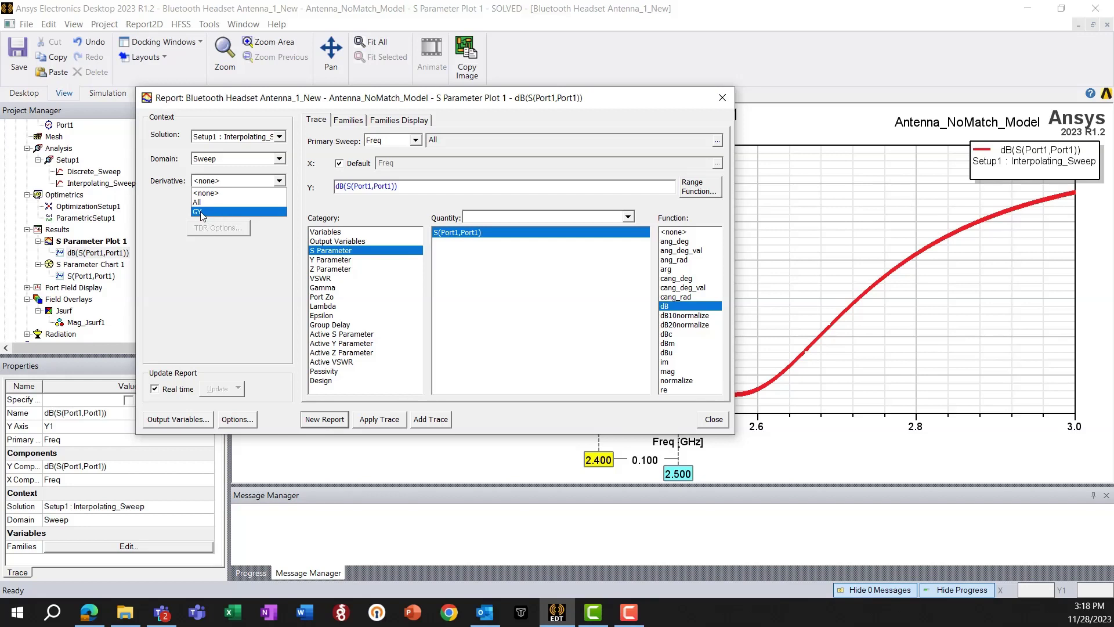
pyautogui.click(202, 213)
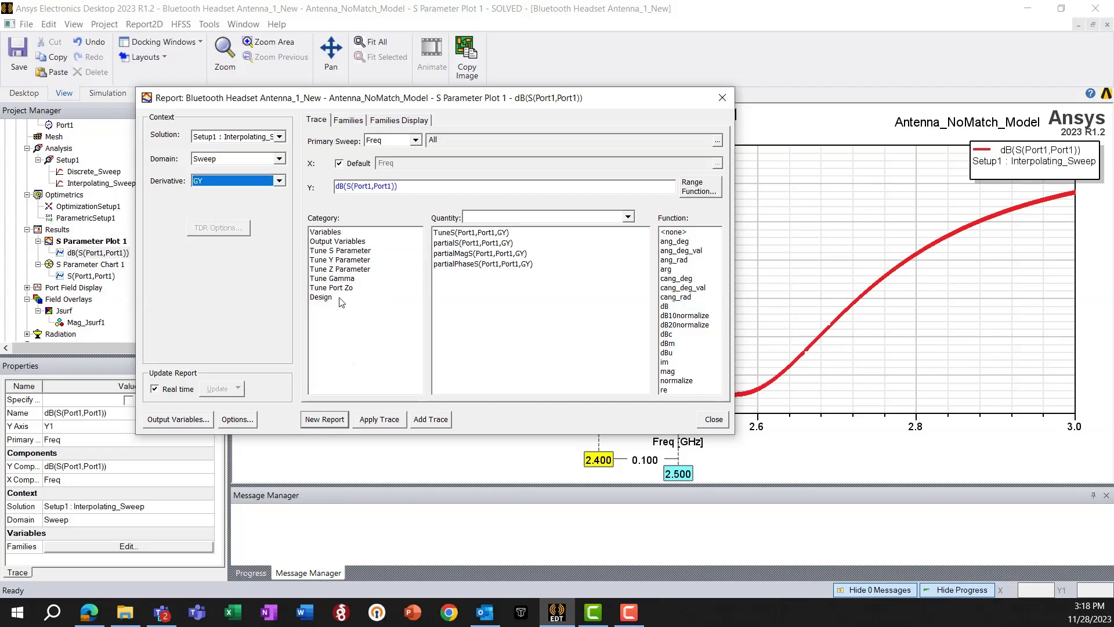
# Add a dB trace of the Tune S Parameter quantity TuneS(Port1,Port1,GY) to S Parameter Plot 1, covering all GY values.
pyautogui.click(344, 251)
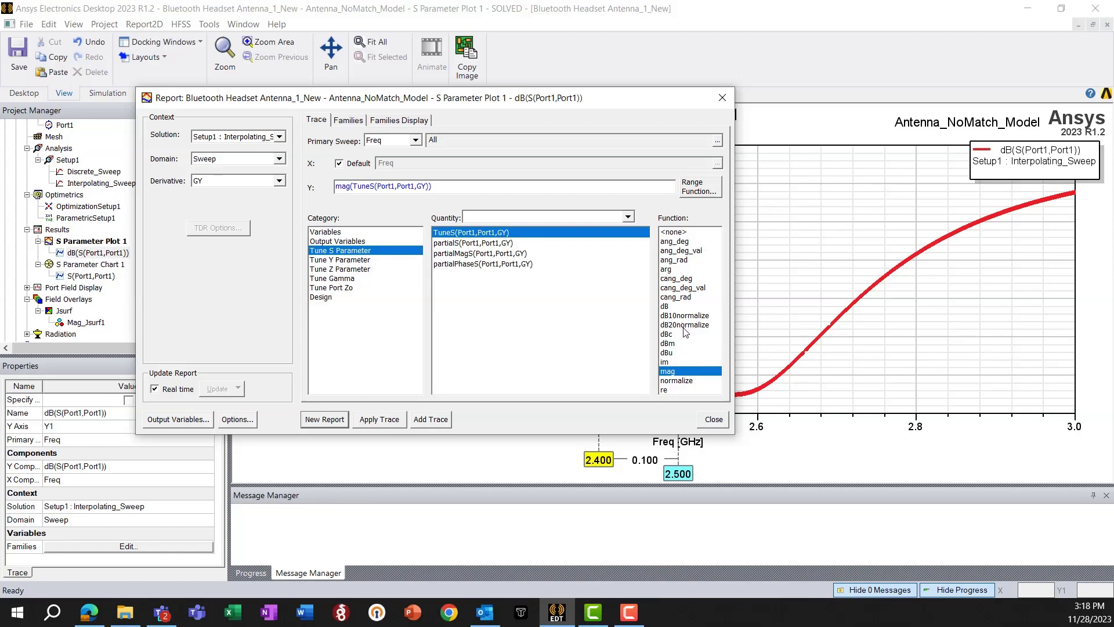
pyautogui.click(677, 307)
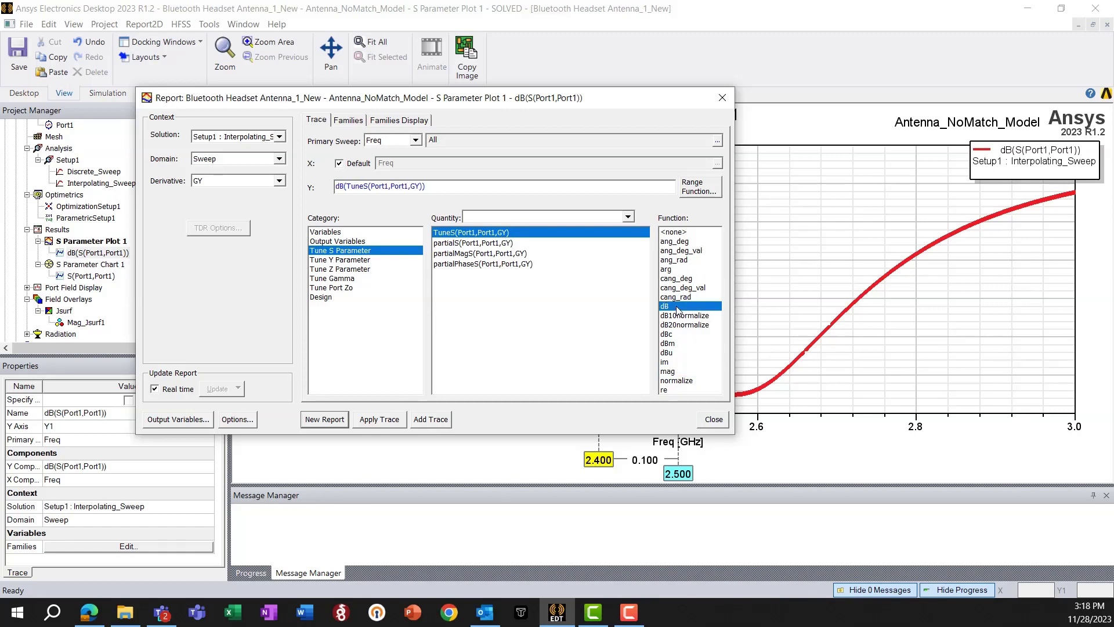
pyautogui.click(351, 120)
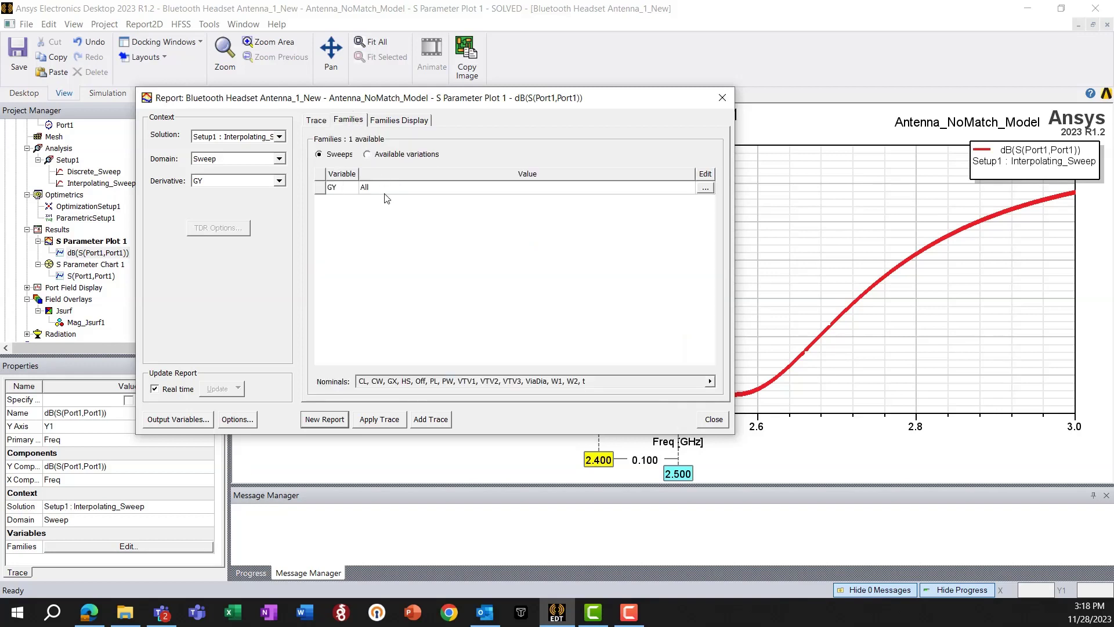
pyautogui.click(714, 187)
pyautogui.click(601, 254)
pyautogui.click(428, 420)
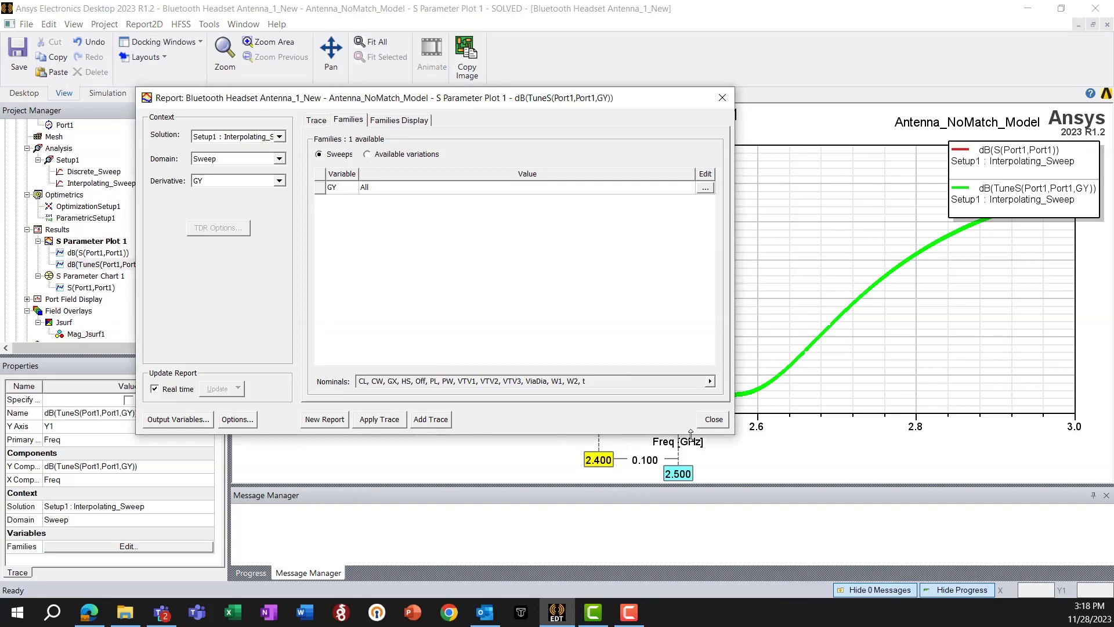
pyautogui.click(714, 419)
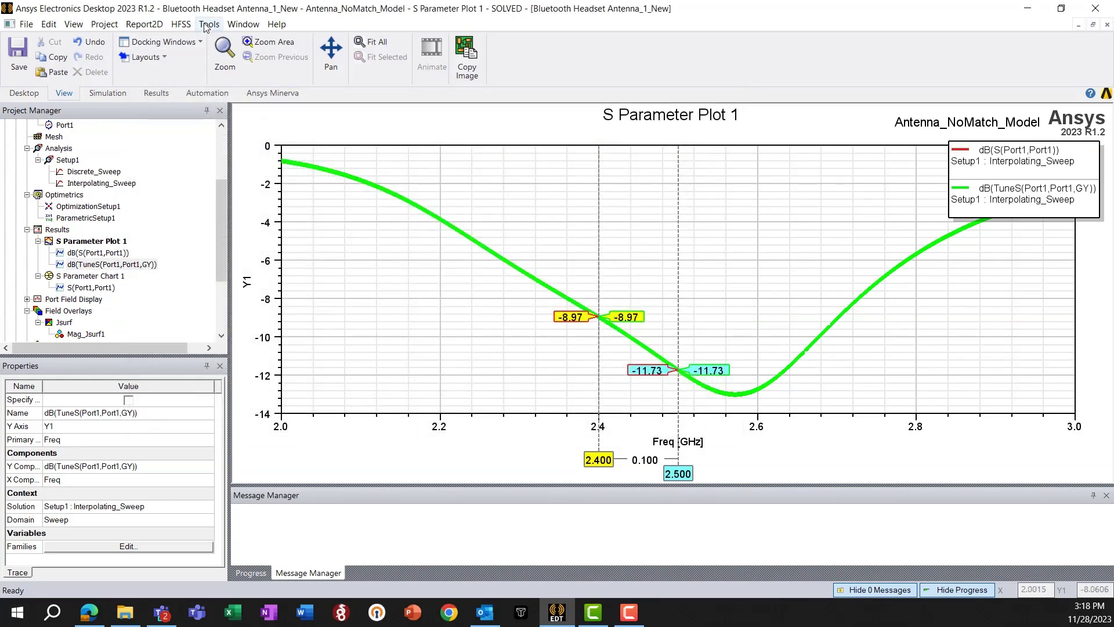
pyautogui.click(186, 27)
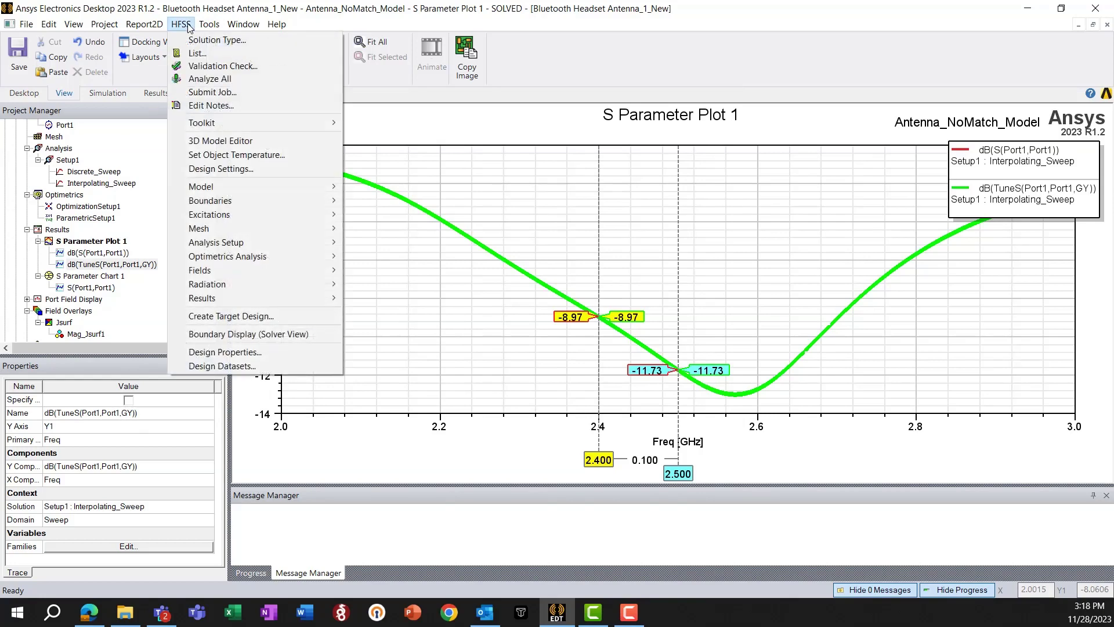
pyautogui.moveTo(211, 299)
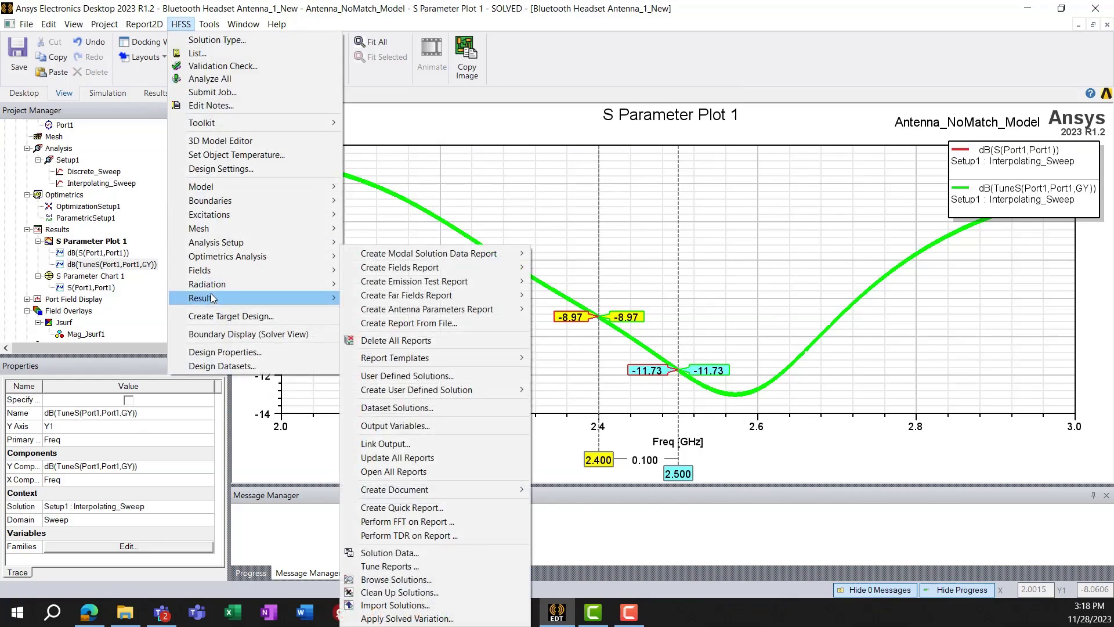
pyautogui.click(295, 7)
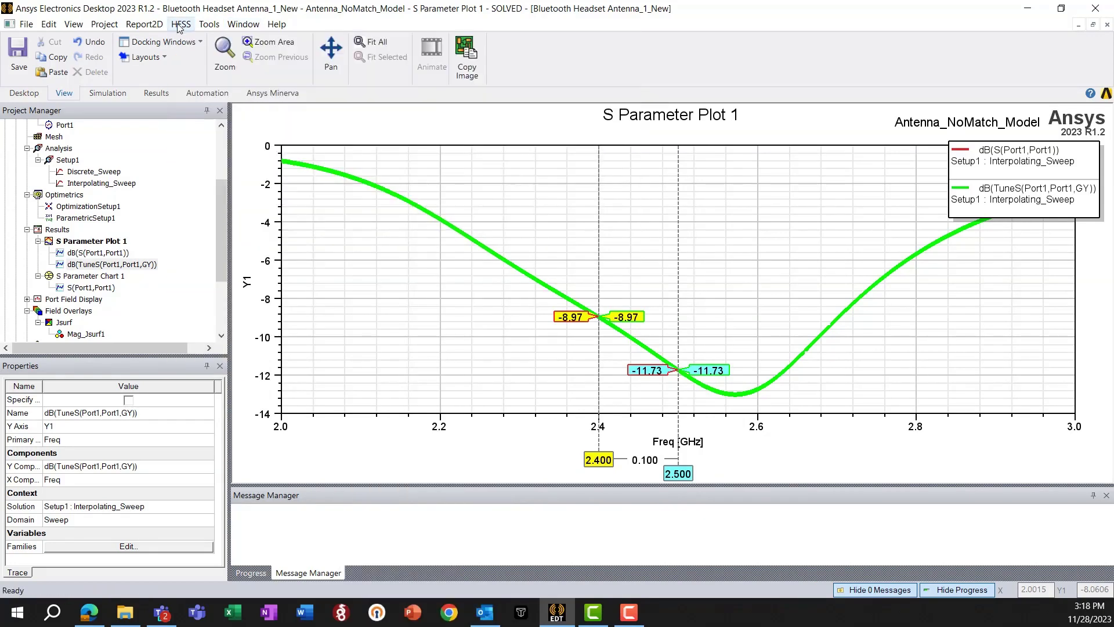
# Tune the reports by trying a GY offset of 2.3 and settling on -2.5, keeping the S Parameter Plot 1 curves in view.
pyautogui.click(180, 26)
pyautogui.moveTo(225, 299)
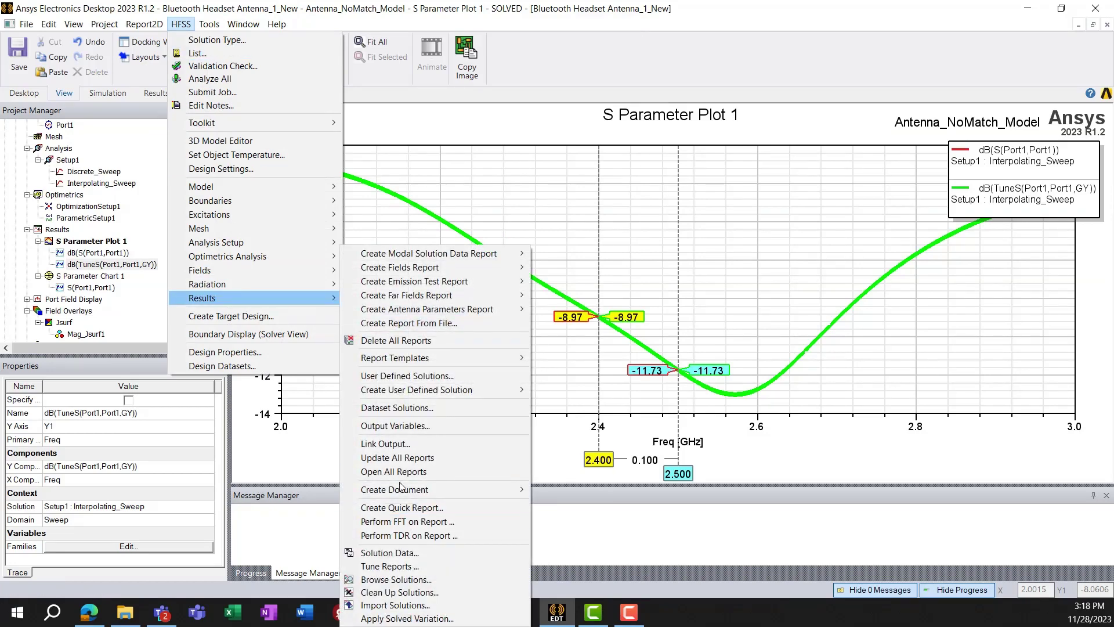
pyautogui.click(393, 566)
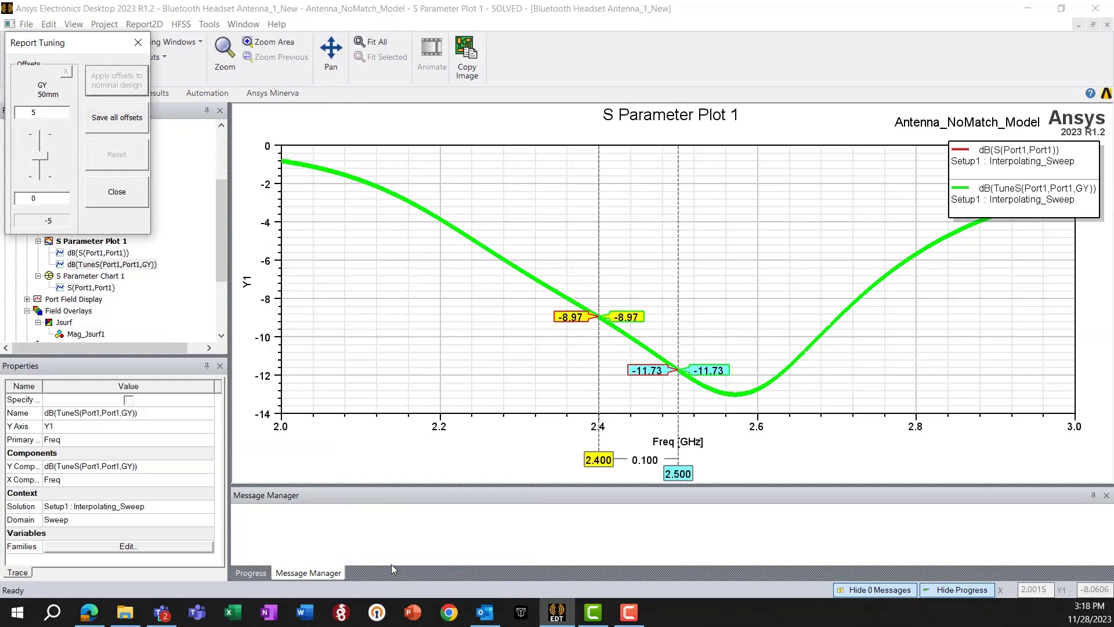
pyautogui.moveTo(70, 55); pyautogui.dragTo(337, 181)
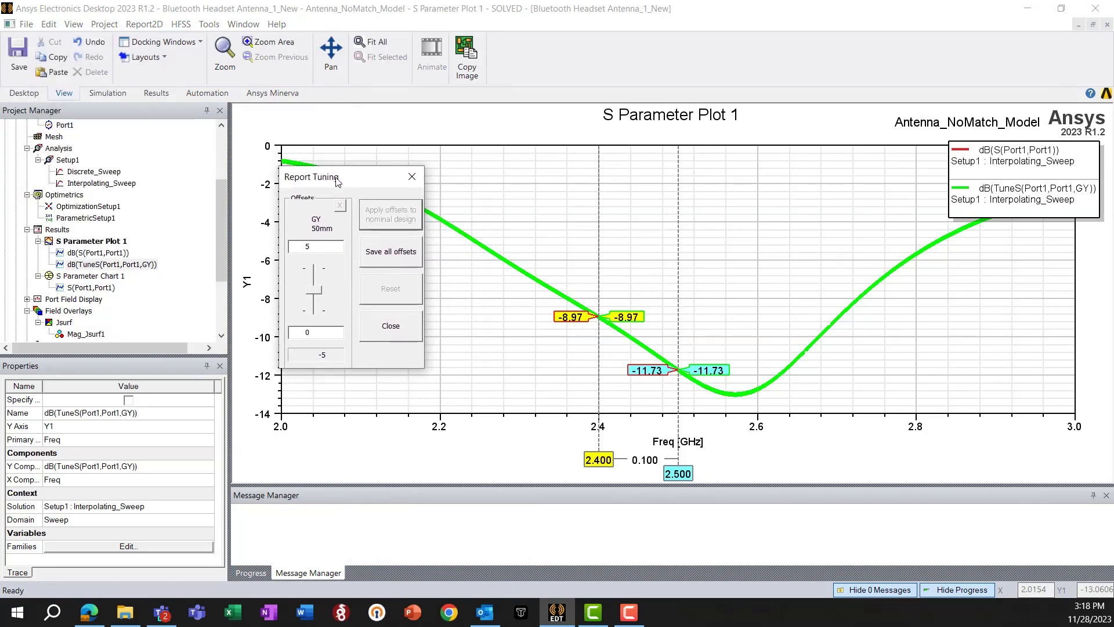
pyautogui.moveTo(311, 296); pyautogui.dragTo(316, 287)
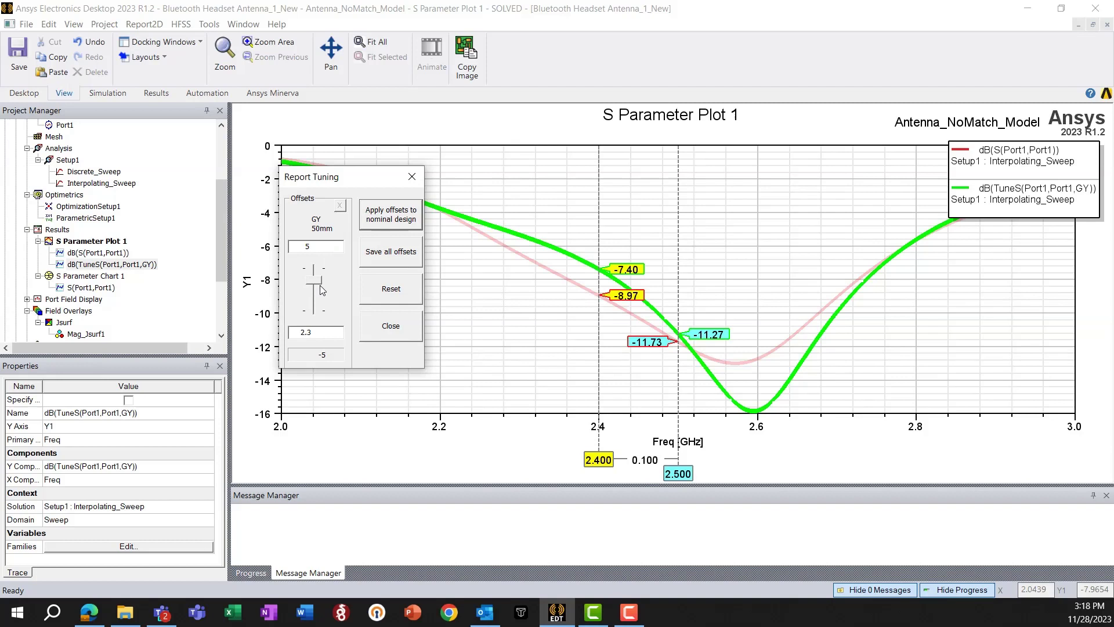
pyautogui.moveTo(318, 287); pyautogui.dragTo(320, 307)
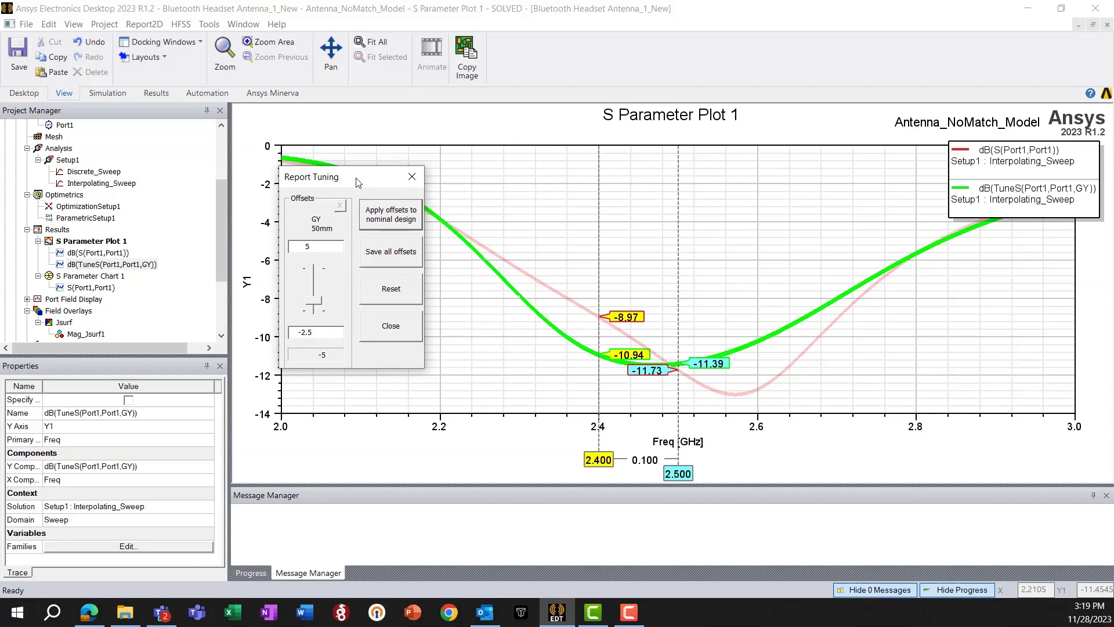
pyautogui.moveTo(358, 182); pyautogui.dragTo(419, 138)
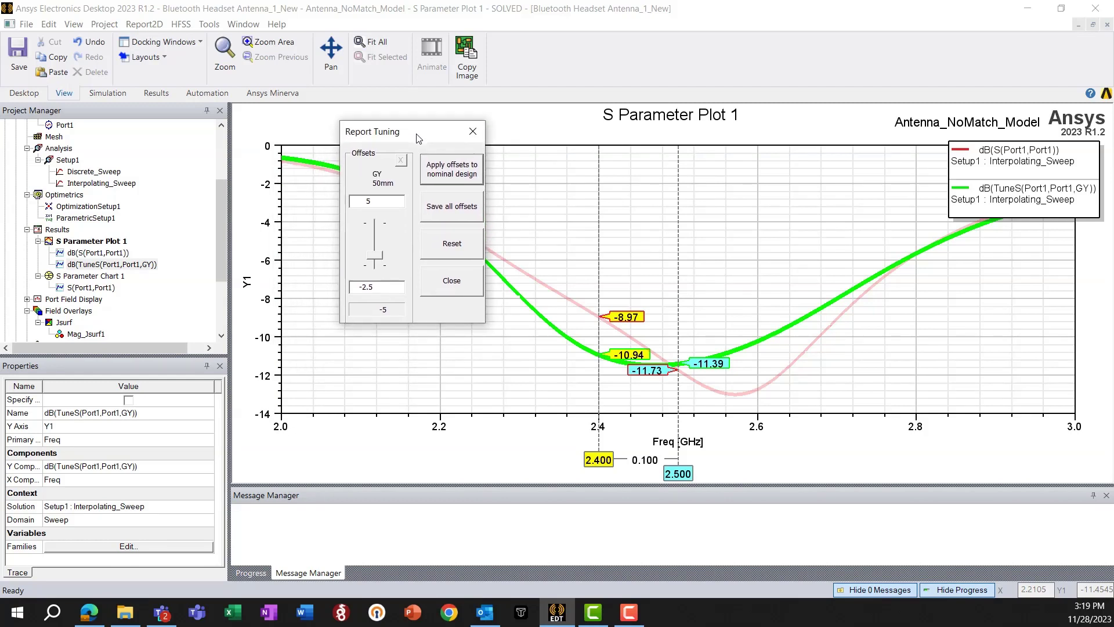